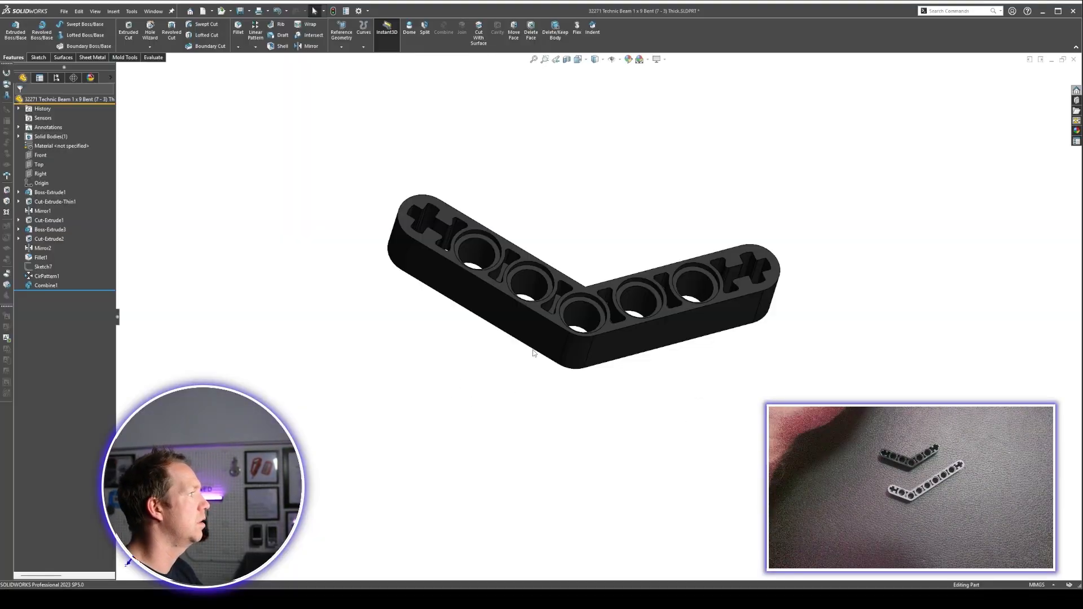
Roll the part's feature history back to just after Boss-Extrude1
{"action": "left_click_drag", "start_coordinate": [81, 290], "coordinate": [80, 280]}
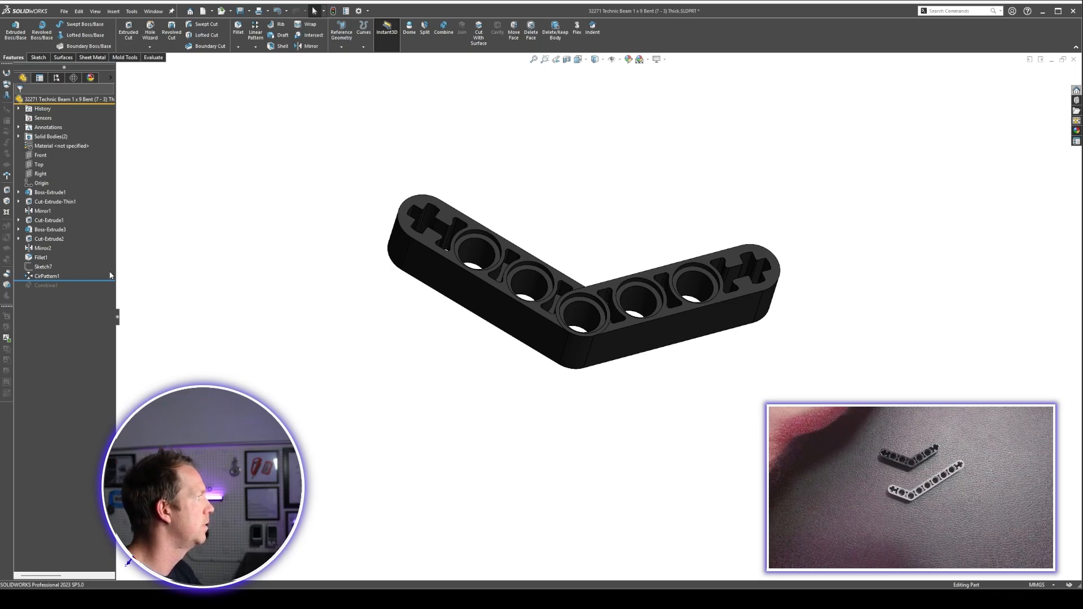
{"action": "left_click_drag", "start_coordinate": [91, 280], "coordinate": [91, 261]}
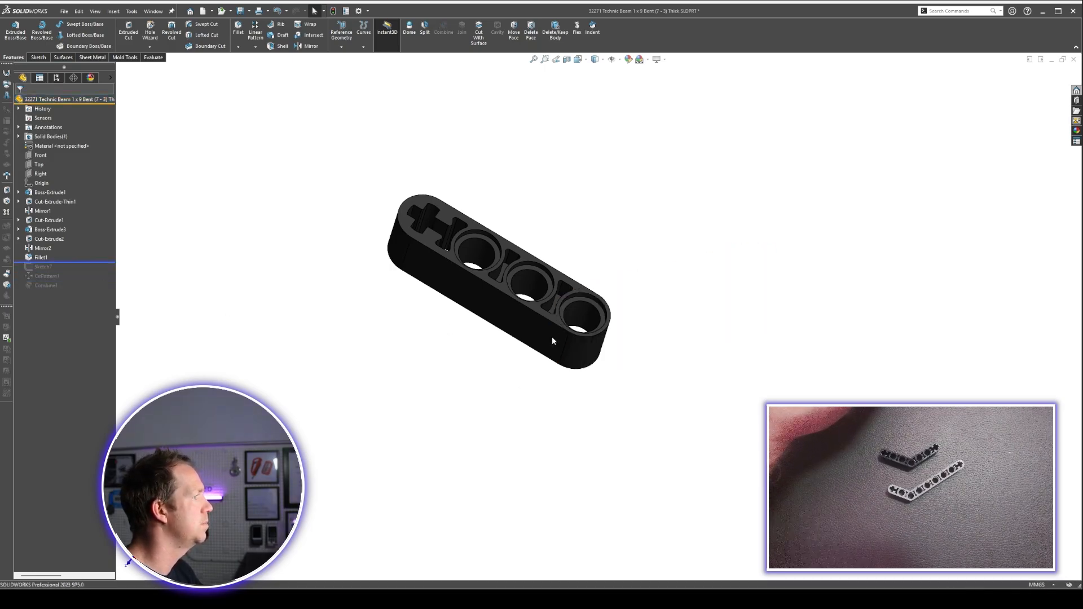
{"action": "left_click", "coordinate": [538, 323]}
{"action": "middle_click_drag", "start_coordinate": [539, 323], "coordinate": [552, 429]}
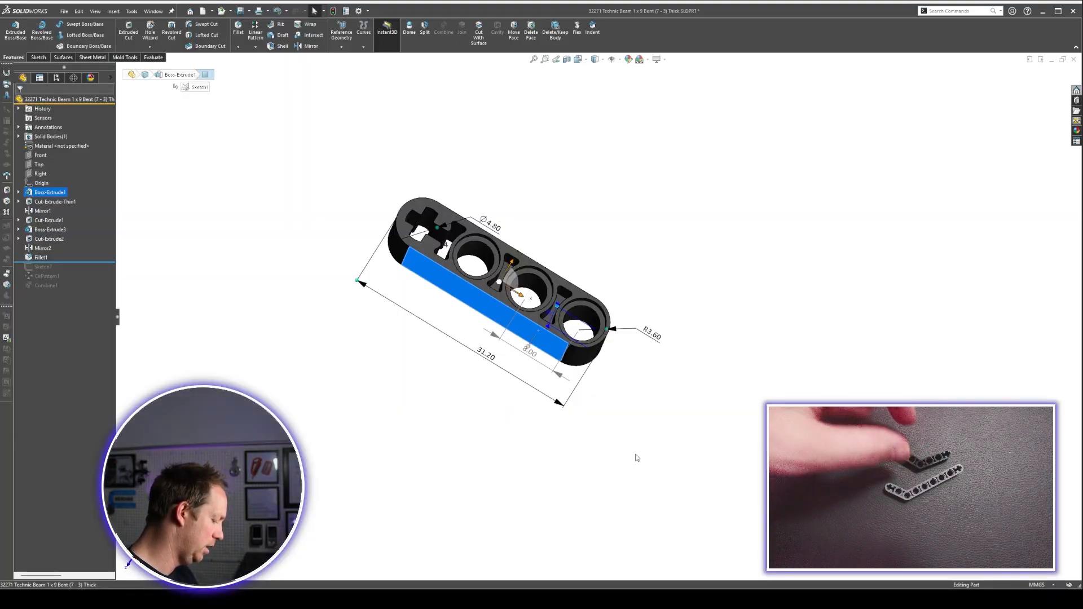
{"action": "left_click", "coordinate": [601, 387]}
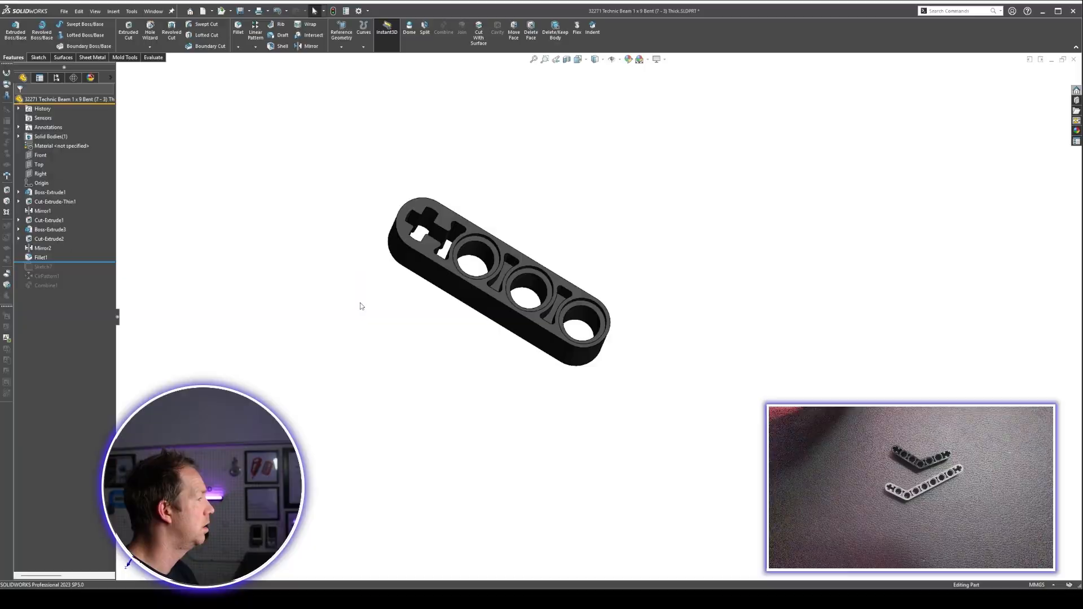
{"action": "middle_click_drag", "start_coordinate": [362, 306], "coordinate": [536, 380]}
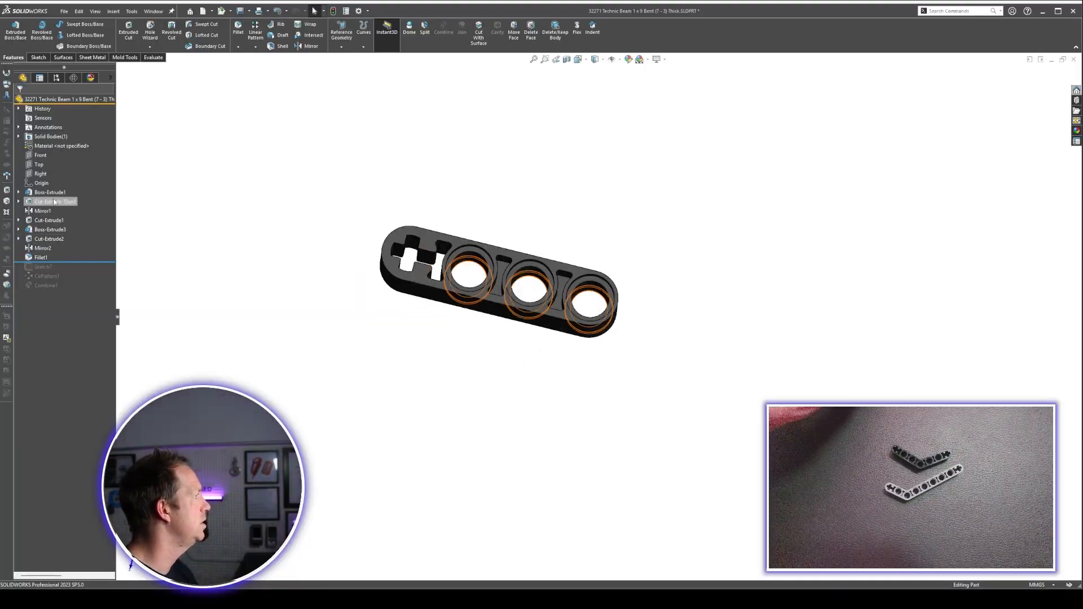
{"action": "left_click_drag", "start_coordinate": [85, 261], "coordinate": [82, 197]}
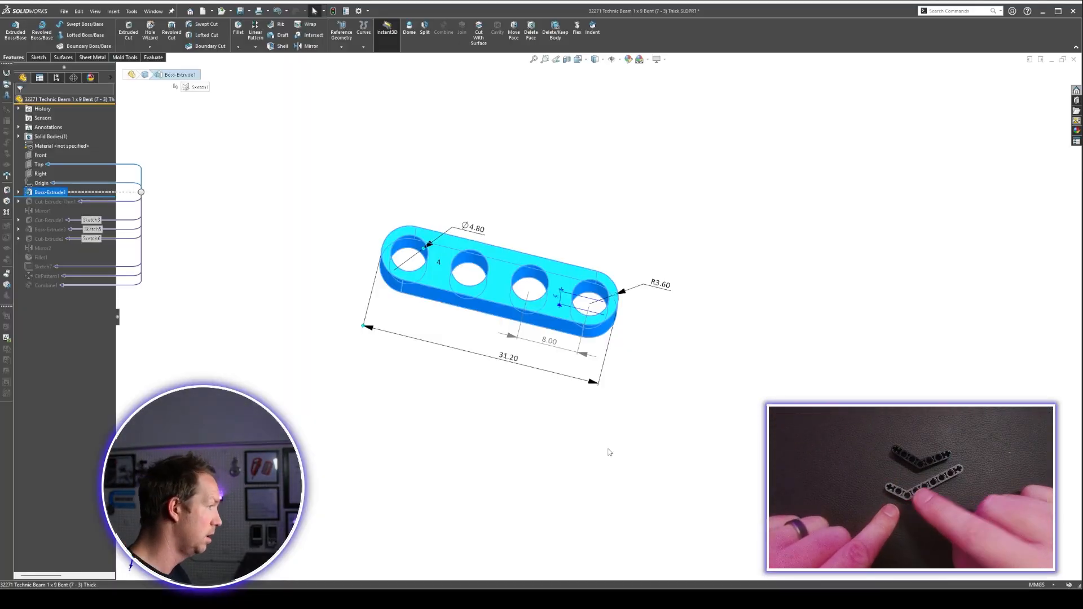
Shorten the overall length of the base beam extrusion by 8 mm
{"action": "left_click", "coordinate": [528, 370]}
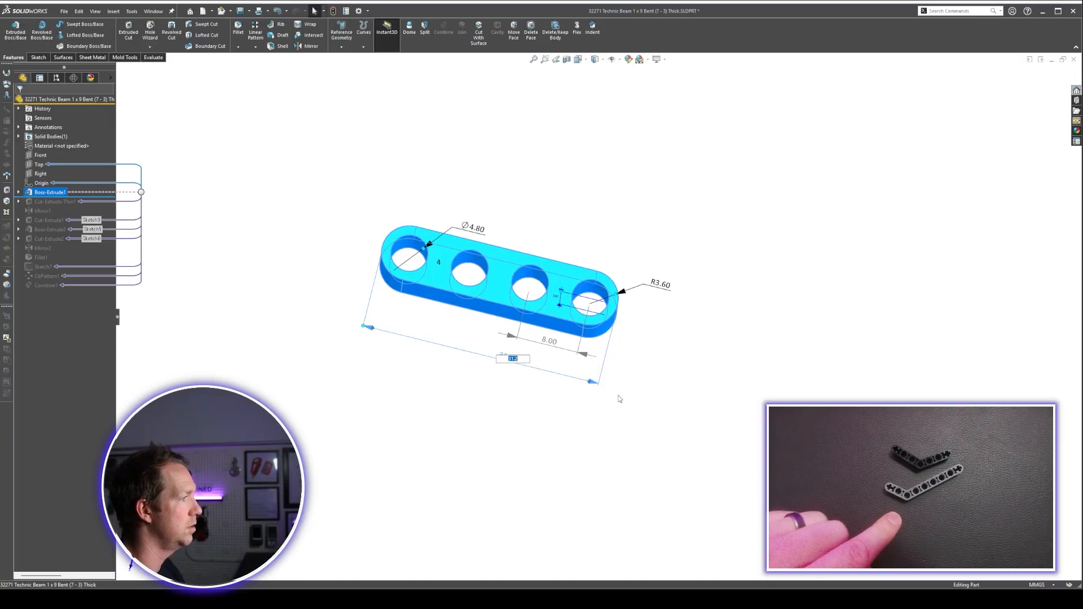
{"action": "type", "text": "-8"}
{"action": "key", "text": "Return"}
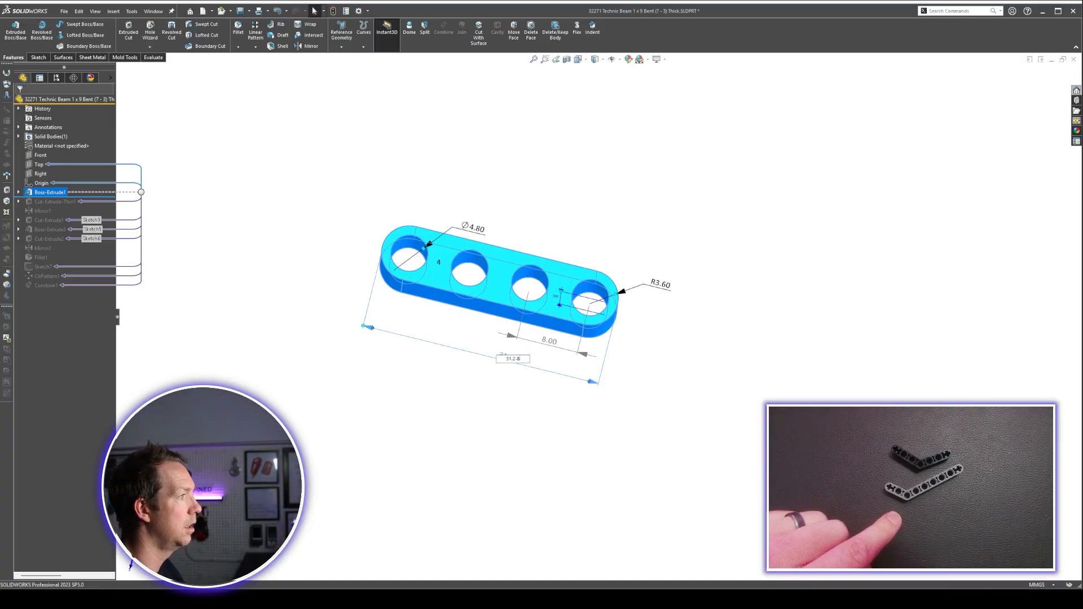
{"action": "left_click", "coordinate": [631, 396]}
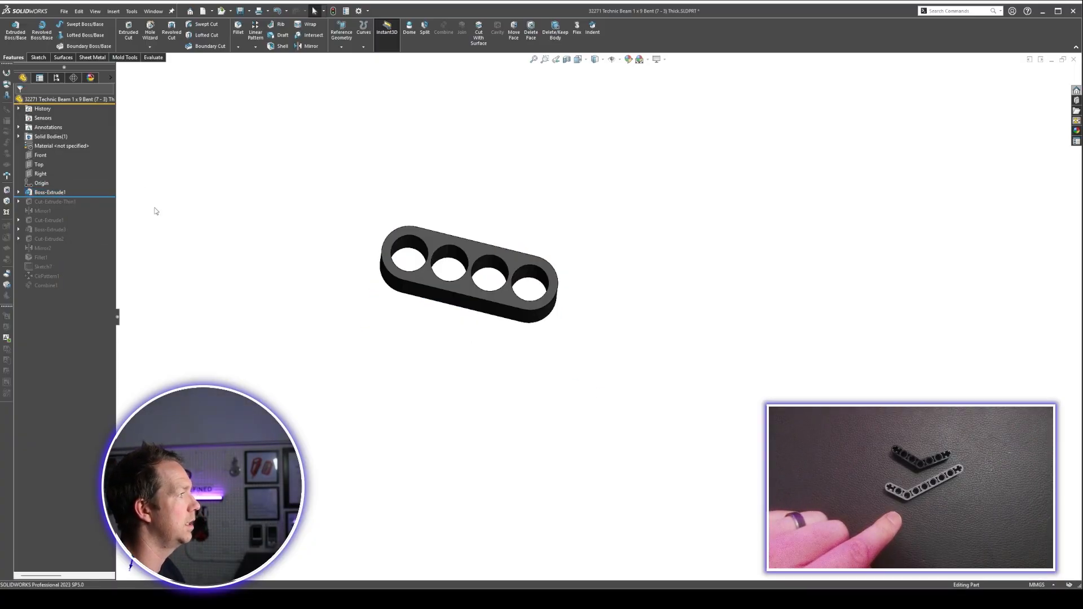
Set the hole pattern in Boss-Extrude1's sketch to 3 instances
{"action": "left_click", "coordinate": [18, 193]}
{"action": "left_click", "coordinate": [53, 201]}
{"action": "scroll", "coordinate": [541, 311], "scroll_direction": "down", "scroll_amount": 2}
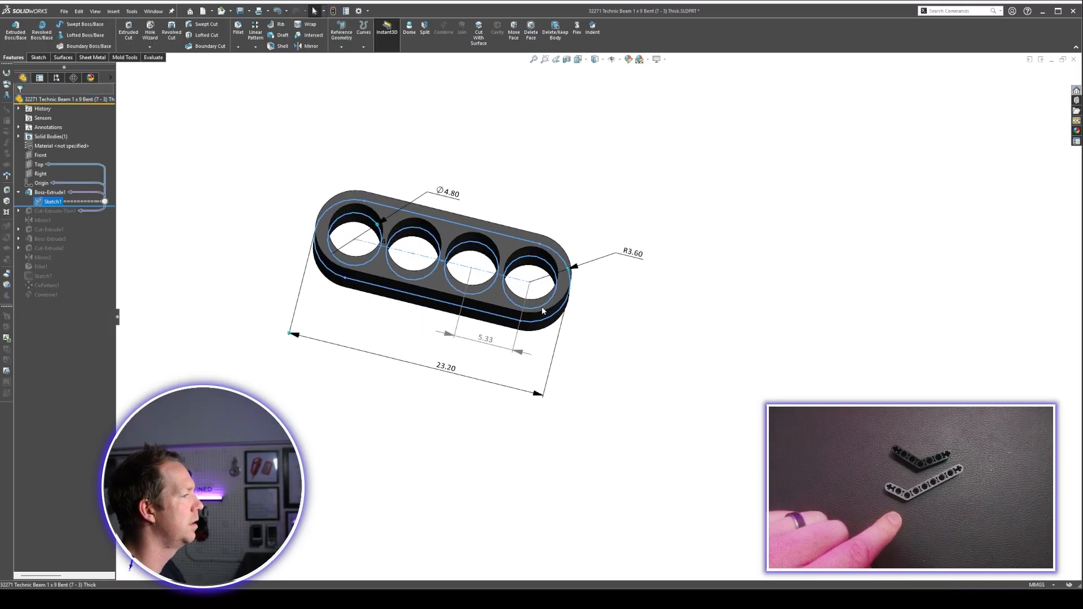
{"action": "mouse_move", "coordinate": [490, 269]}
{"action": "middle_mouse_down"}
{"action": "mouse_move", "coordinate": [483, 324]}
{"action": "mouse_move", "coordinate": [490, 266]}
{"action": "middle_mouse_up"}
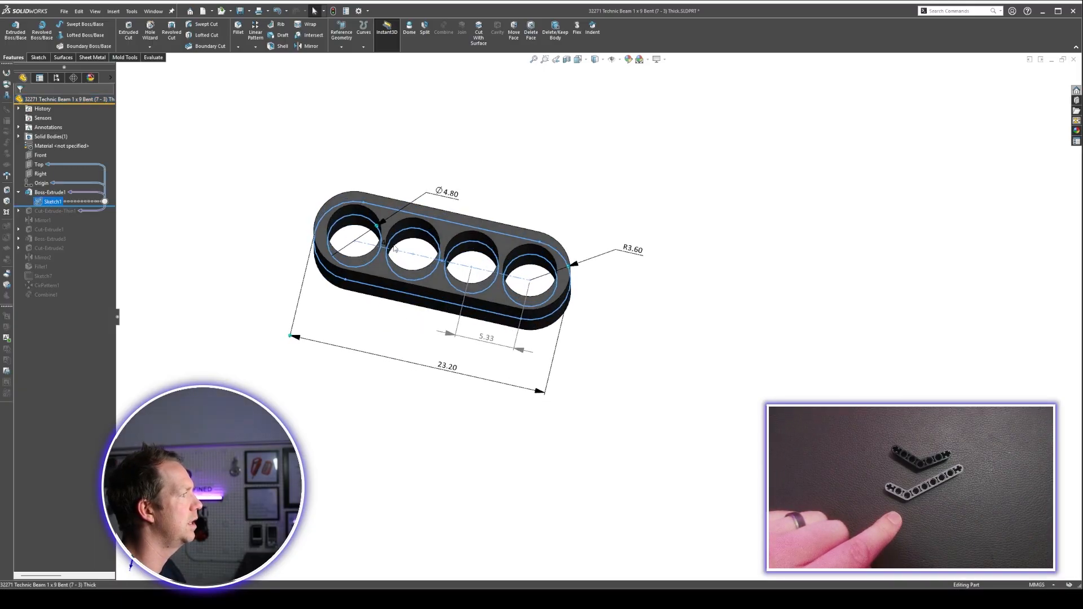
{"action": "key", "text": "Return"}
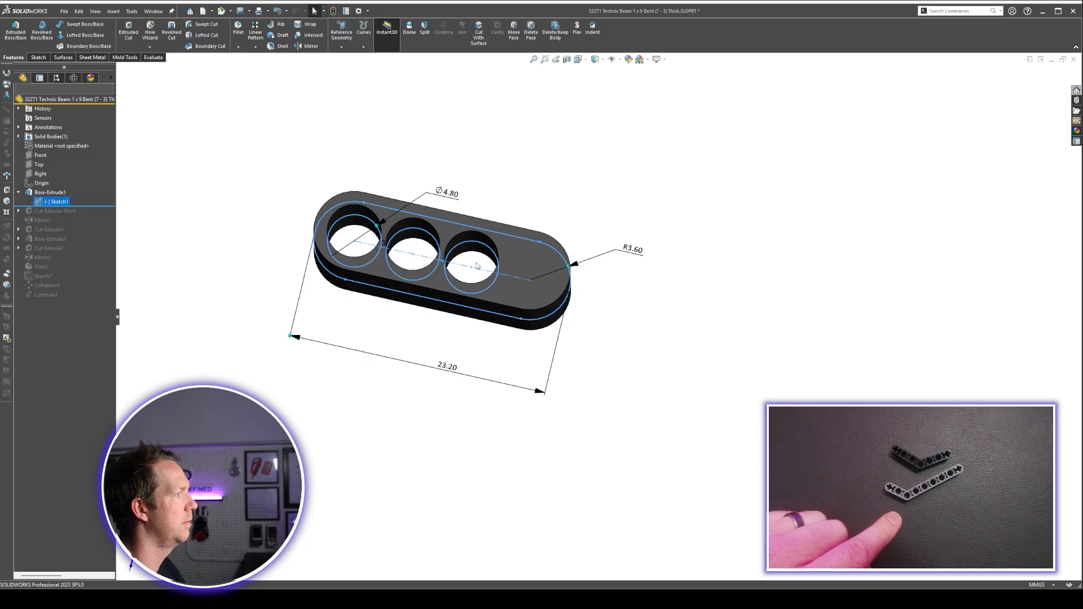
Edit Boss-Extrude1's sketch, move the last hole's centre onto the centre of the beam's rounded end, and exit the sketch
{"action": "left_click", "coordinate": [198, 154]}
{"action": "left_click", "coordinate": [54, 202]}
{"action": "left_click", "coordinate": [63, 175]}
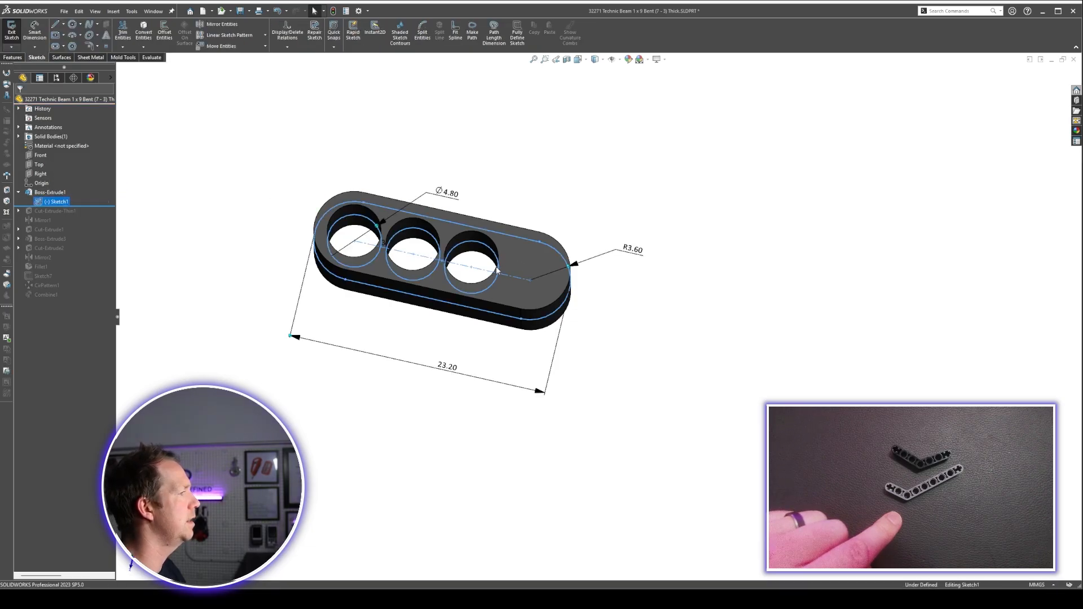
{"action": "left_click_drag", "start_coordinate": [471, 268], "coordinate": [531, 281]}
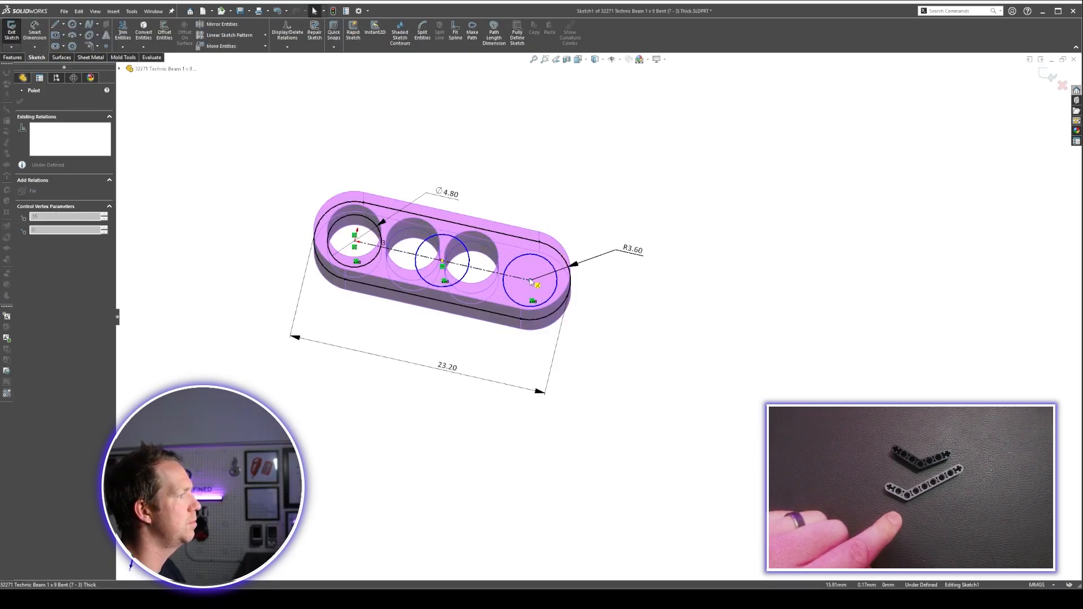
{"action": "left_click", "coordinate": [957, 190]}
{"action": "left_click", "coordinate": [1050, 75]}
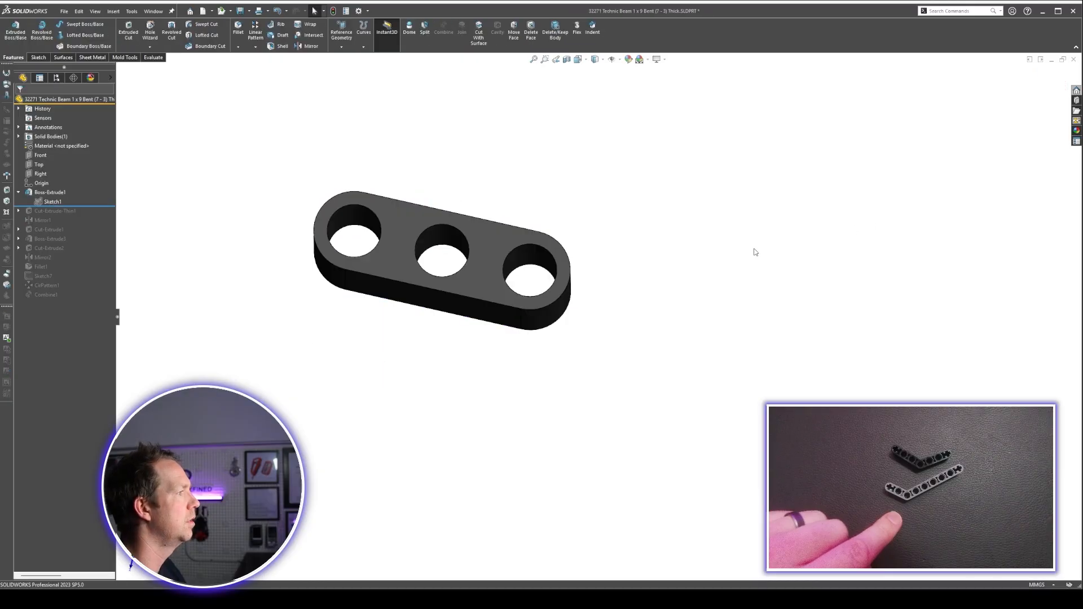
Roll the history forward through Cut-Extrude-Thin1 and Mirror1, checking the hole recesses on both faces
{"action": "scroll", "coordinate": [536, 259], "scroll_direction": "down", "scroll_amount": 2}
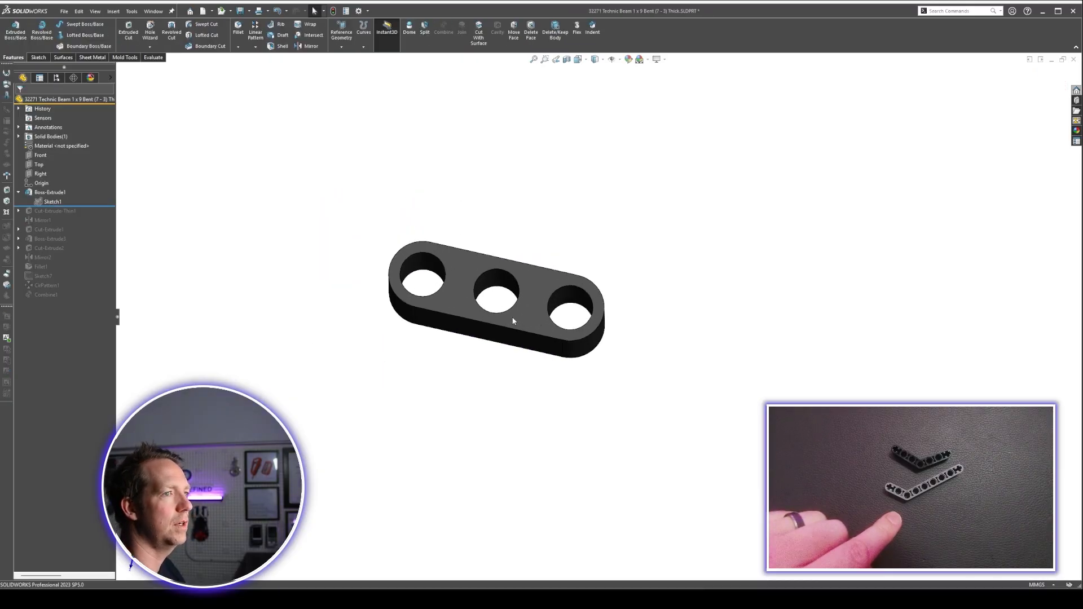
{"action": "scroll", "coordinate": [513, 321], "scroll_direction": "down", "scroll_amount": 1}
{"action": "left_click_drag", "start_coordinate": [84, 206], "coordinate": [84, 216]}
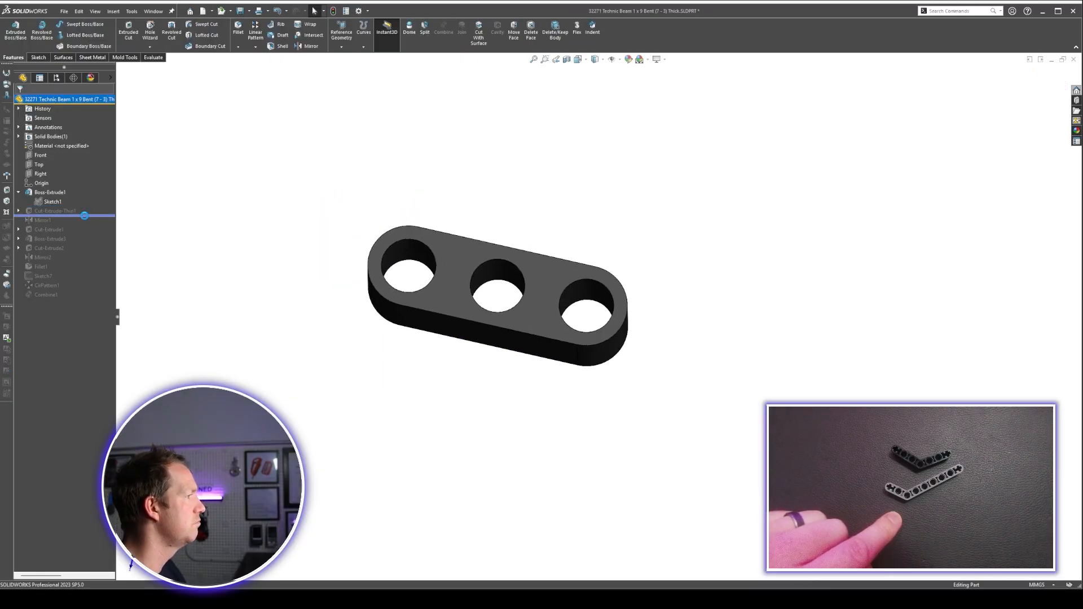
{"action": "middle_click_drag", "start_coordinate": [523, 365], "coordinate": [352, 218]}
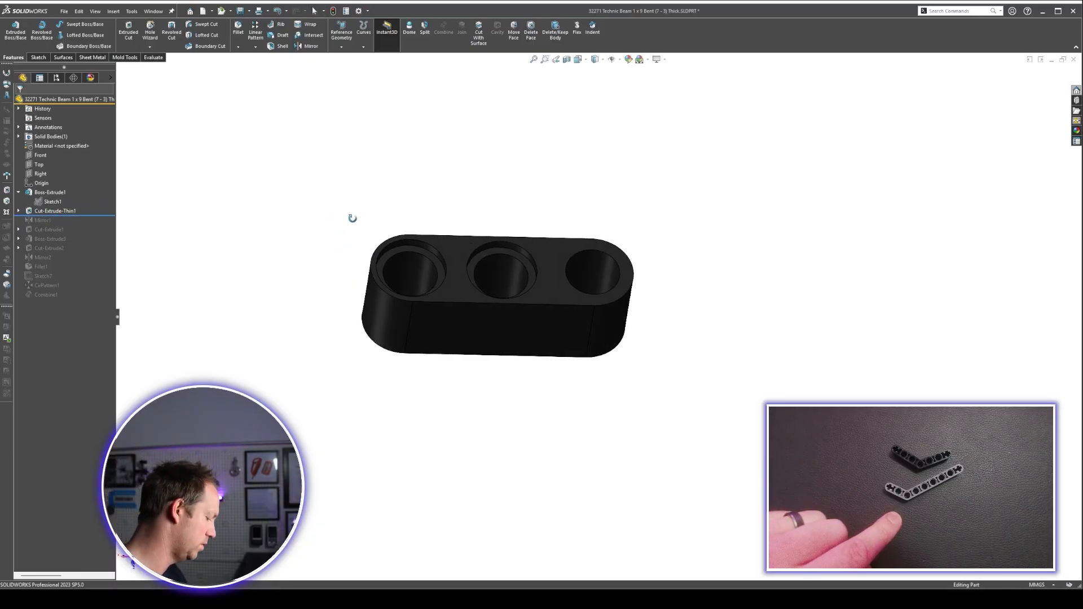
{"action": "middle_click_drag", "start_coordinate": [530, 406], "coordinate": [593, 288]}
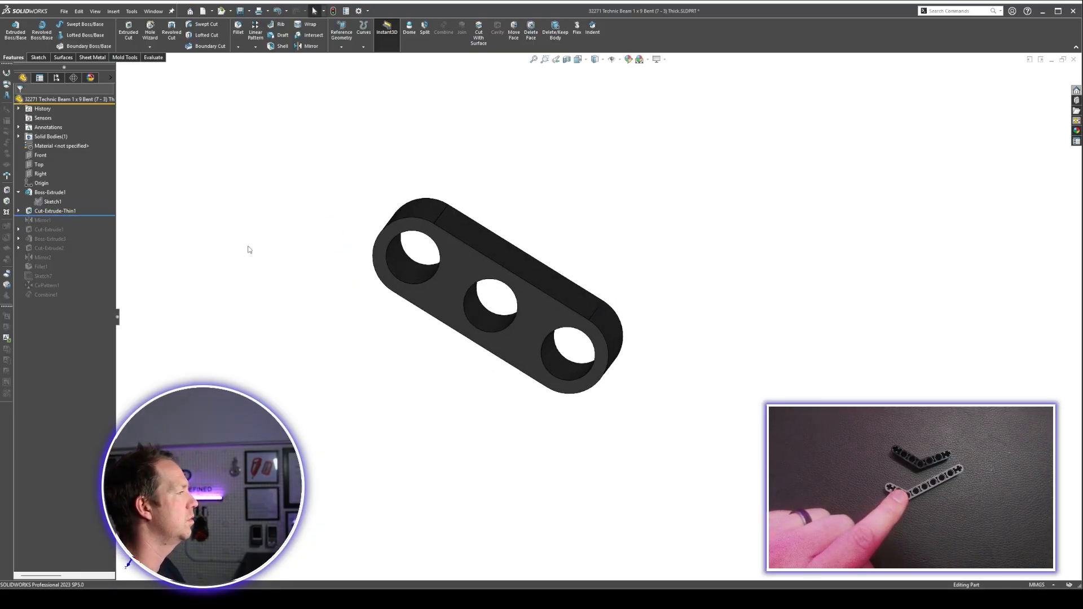
{"action": "left_click_drag", "start_coordinate": [79, 216], "coordinate": [77, 224]}
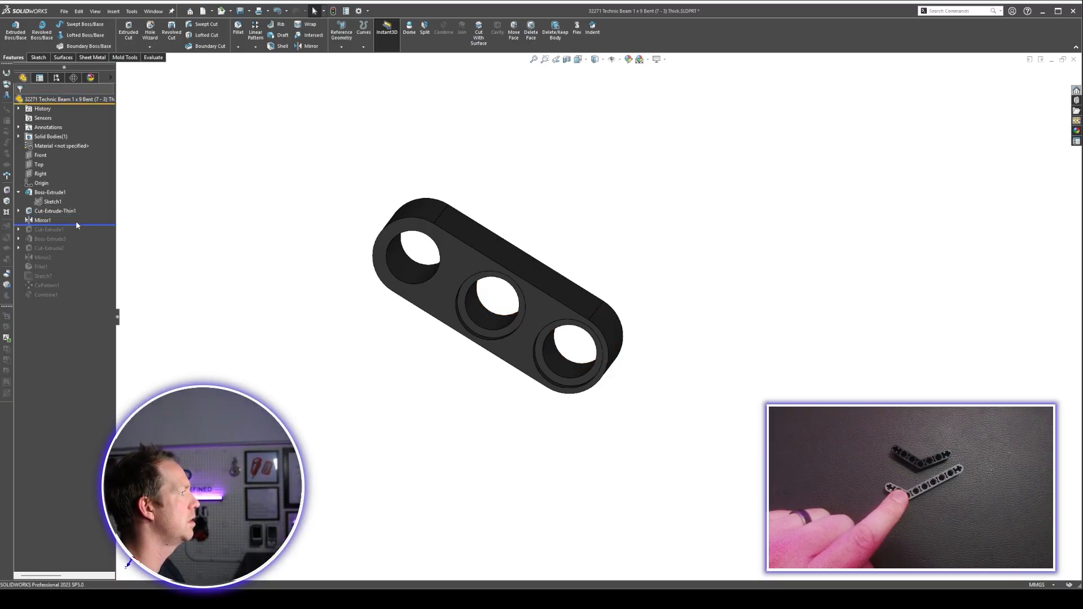
Examine the sketch used by Cut-Extrude-Thin1 and the recesses around the holes
{"action": "left_click", "coordinate": [19, 211]}
{"action": "left_click", "coordinate": [52, 221]}
{"action": "scroll", "coordinate": [542, 344], "scroll_direction": "up", "scroll_amount": 3}
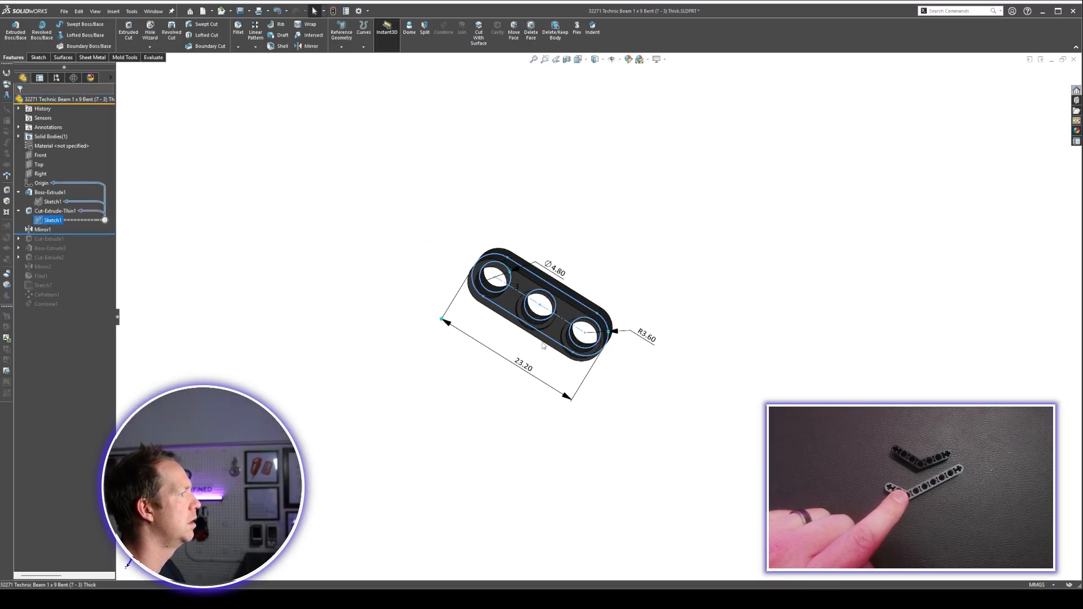
{"action": "mouse_move", "coordinate": [543, 346]}
{"action": "middle_mouse_down"}
{"action": "mouse_move", "coordinate": [547, 237]}
{"action": "mouse_move", "coordinate": [561, 288]}
{"action": "mouse_move", "coordinate": [590, 189]}
{"action": "middle_mouse_up"}
{"action": "scroll", "coordinate": [560, 289], "scroll_direction": "down", "scroll_amount": 3}
{"action": "left_click", "coordinate": [602, 268]}
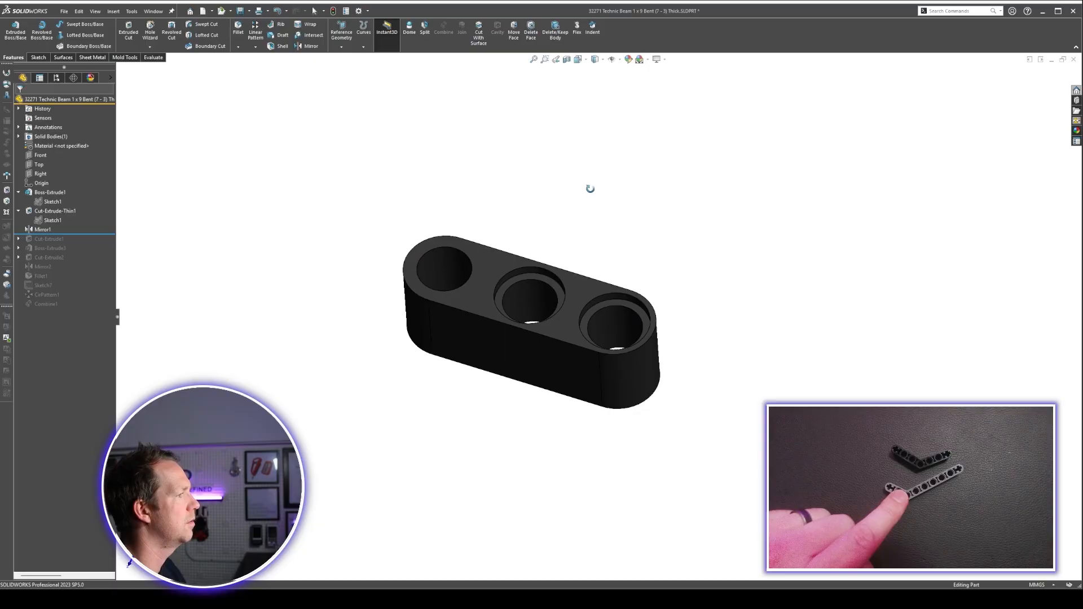
{"action": "scroll", "coordinate": [553, 305], "scroll_direction": "down", "scroll_amount": 2}
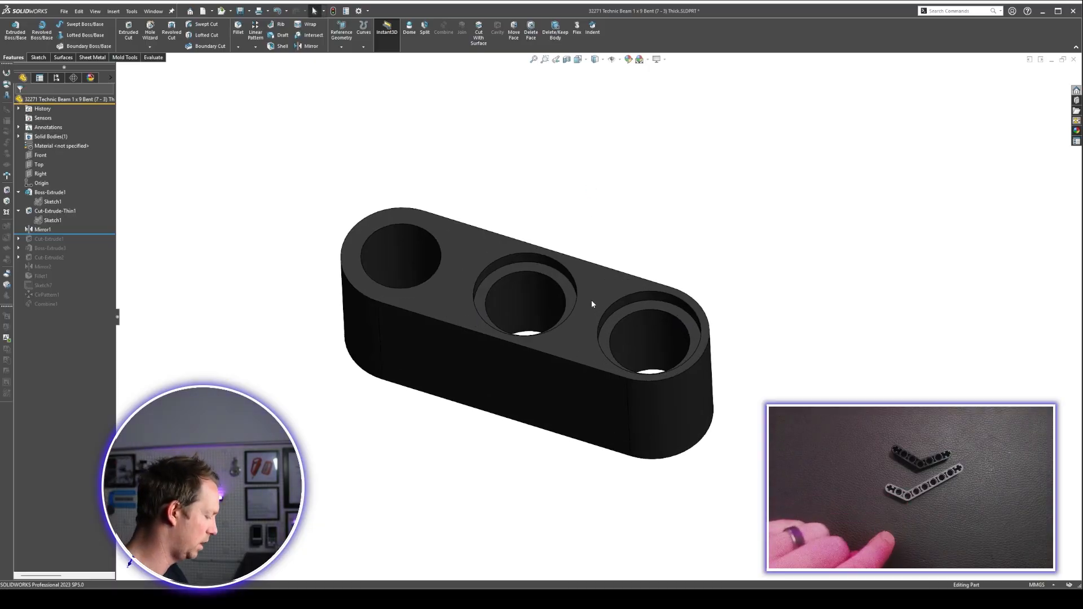
Remove the black appearance from the part
{"action": "left_click", "coordinate": [56, 79]}
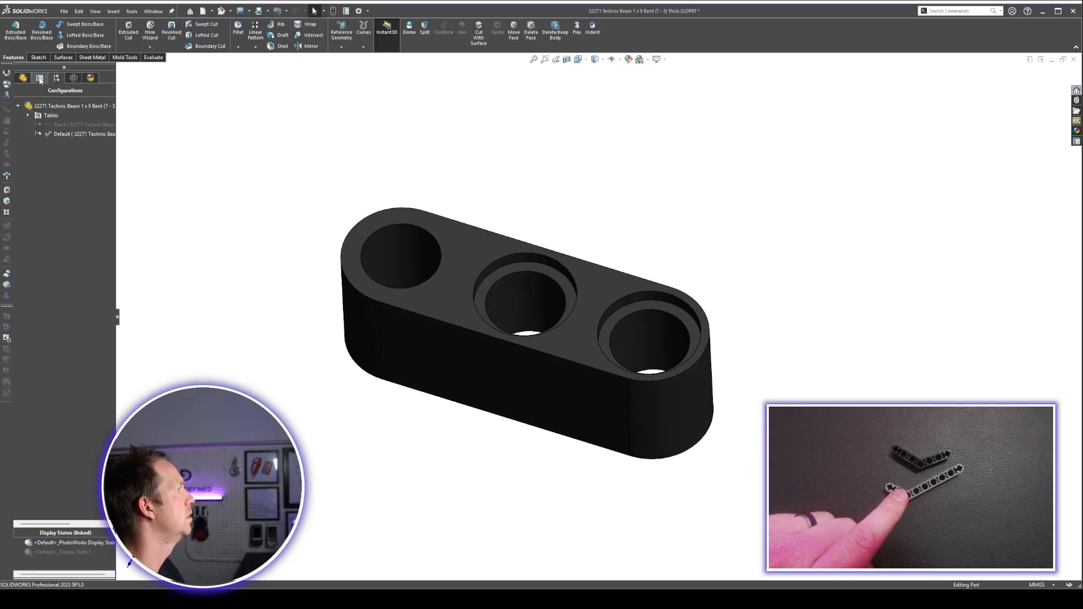
{"action": "left_click", "coordinate": [24, 78]}
{"action": "left_click", "coordinate": [439, 273]}
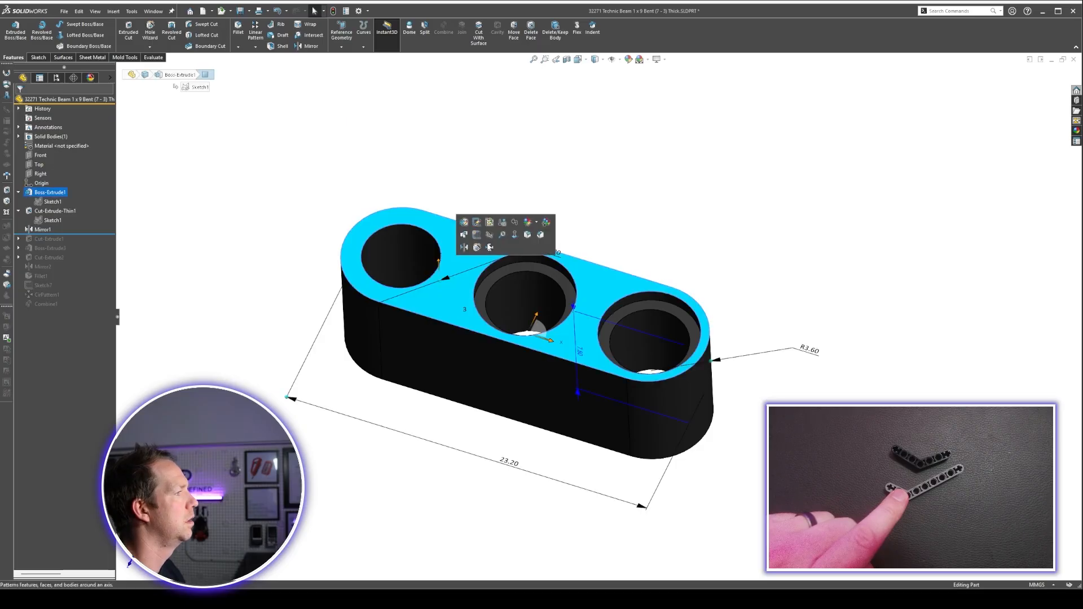
{"action": "left_click", "coordinate": [537, 225]}
{"action": "left_click", "coordinate": [579, 270]}
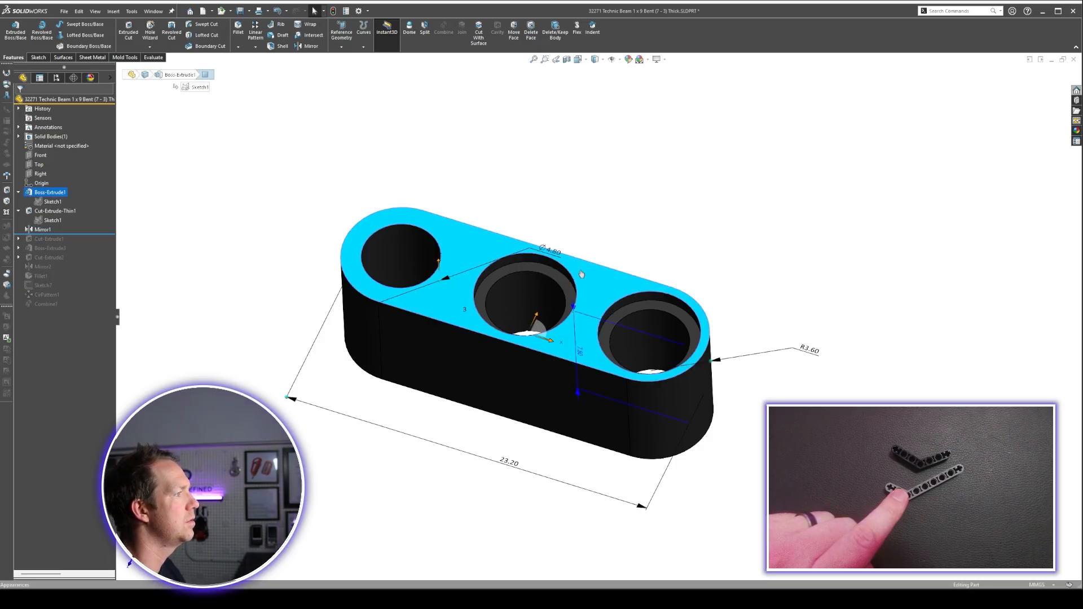
{"action": "scroll", "coordinate": [617, 222], "scroll_direction": "up", "scroll_amount": 4}
{"action": "middle_click_drag", "start_coordinate": [656, 318], "coordinate": [687, 382]}
{"action": "scroll", "coordinate": [687, 383], "scroll_direction": "down", "scroll_amount": 1}
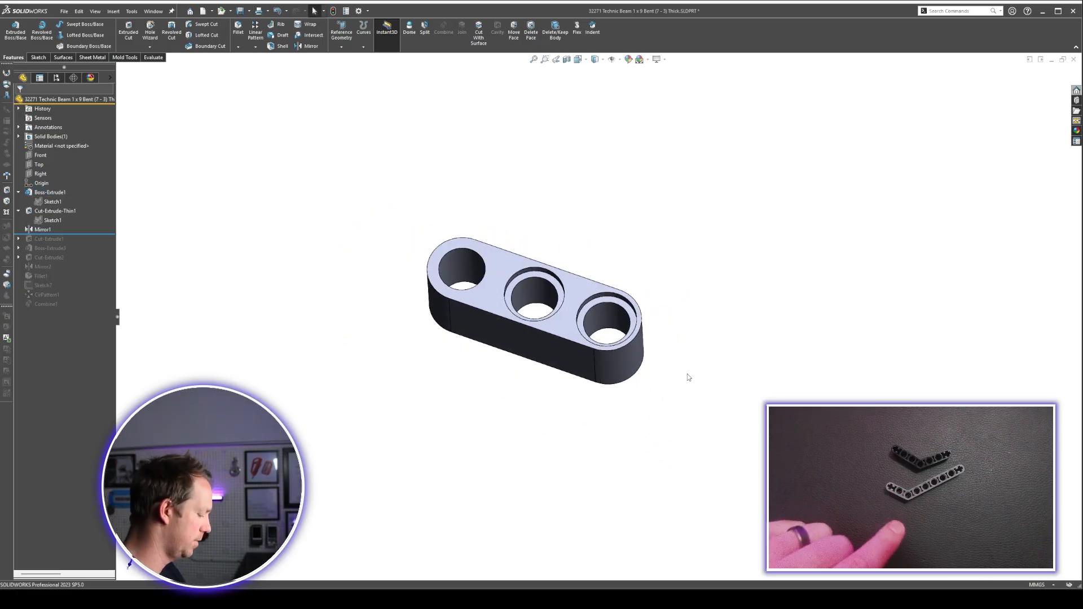
Roll forward past Cut-Extrude1 and delete the stray circle beyond the beam's end from its sketch, then exit the sketch
{"action": "left_click", "coordinate": [26, 212]}
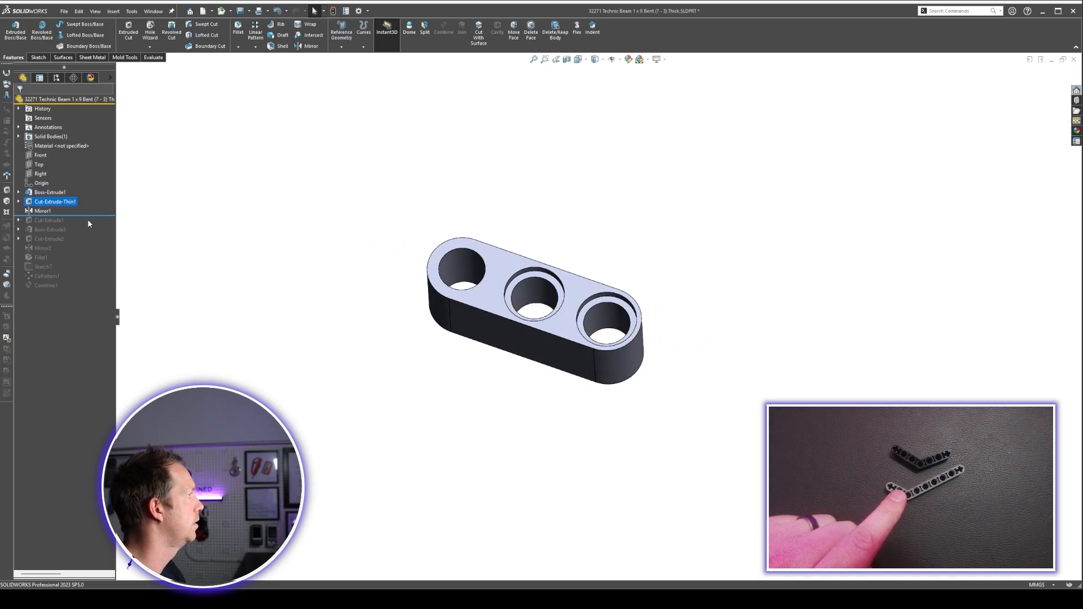
{"action": "left_click_drag", "start_coordinate": [88, 215], "coordinate": [62, 224]}
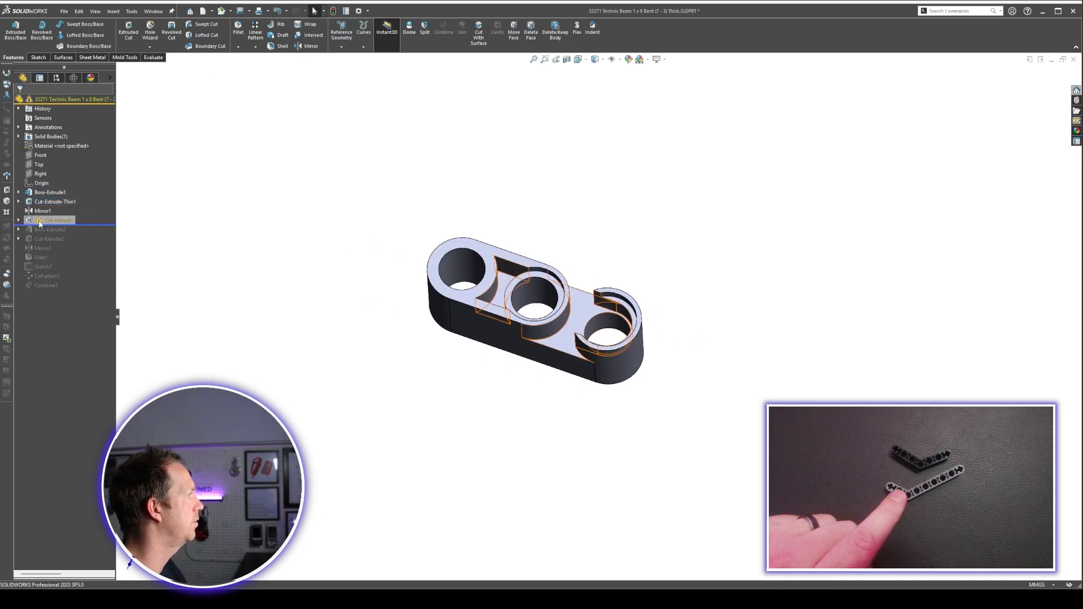
{"action": "left_click", "coordinate": [19, 220]}
{"action": "left_click", "coordinate": [59, 229]}
{"action": "left_click", "coordinate": [74, 207]}
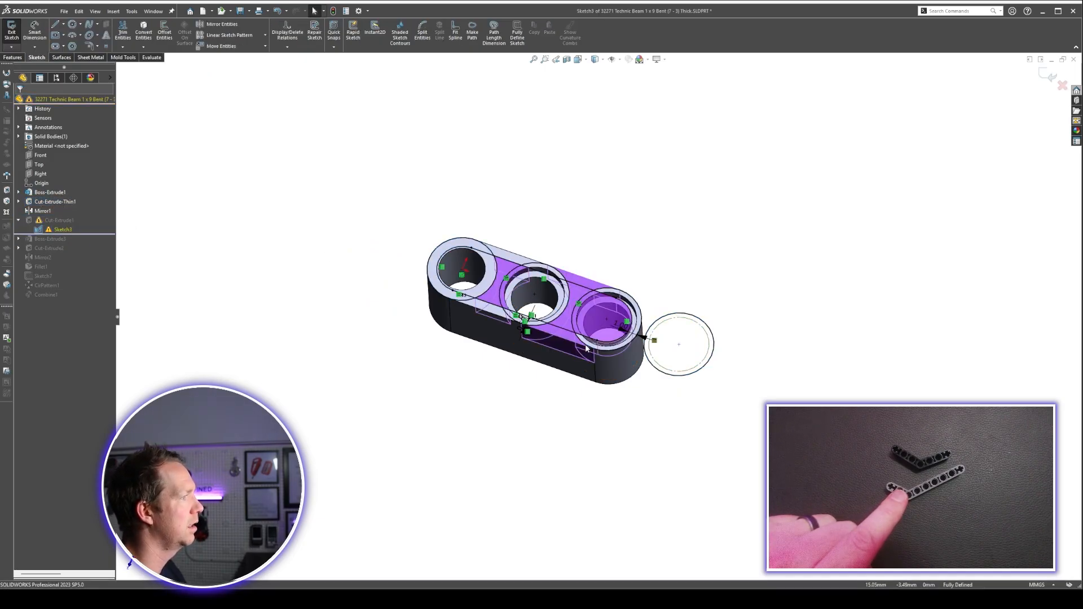
{"action": "scroll", "coordinate": [589, 295], "scroll_direction": "down", "scroll_amount": 3}
{"action": "scroll", "coordinate": [588, 295], "scroll_direction": "down", "scroll_amount": 2}
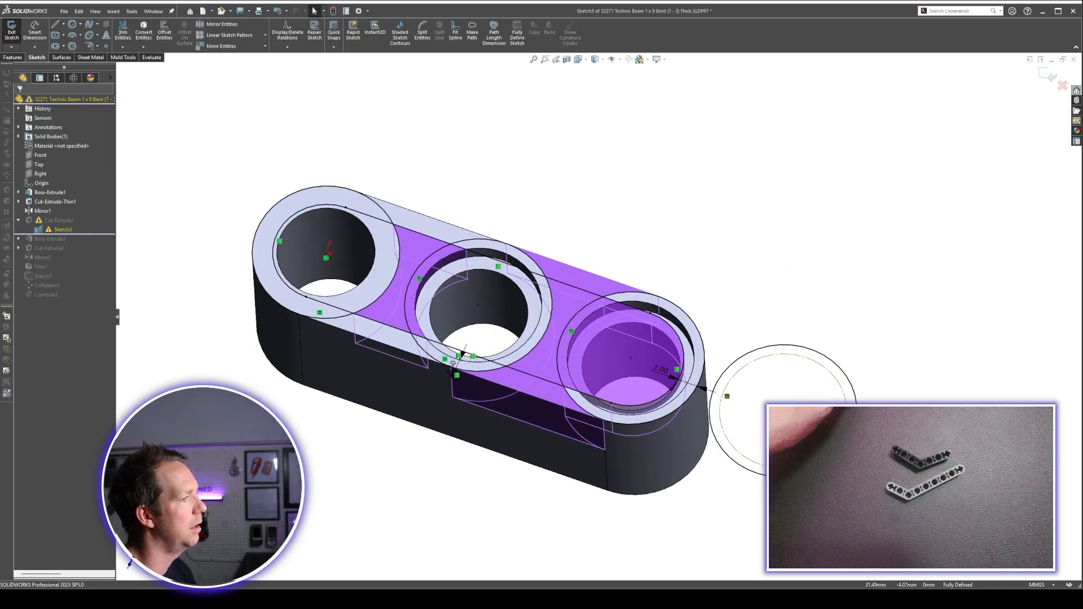
{"action": "left_click_drag", "start_coordinate": [895, 409], "coordinate": [799, 314]}
{"action": "key", "text": "Delete"}
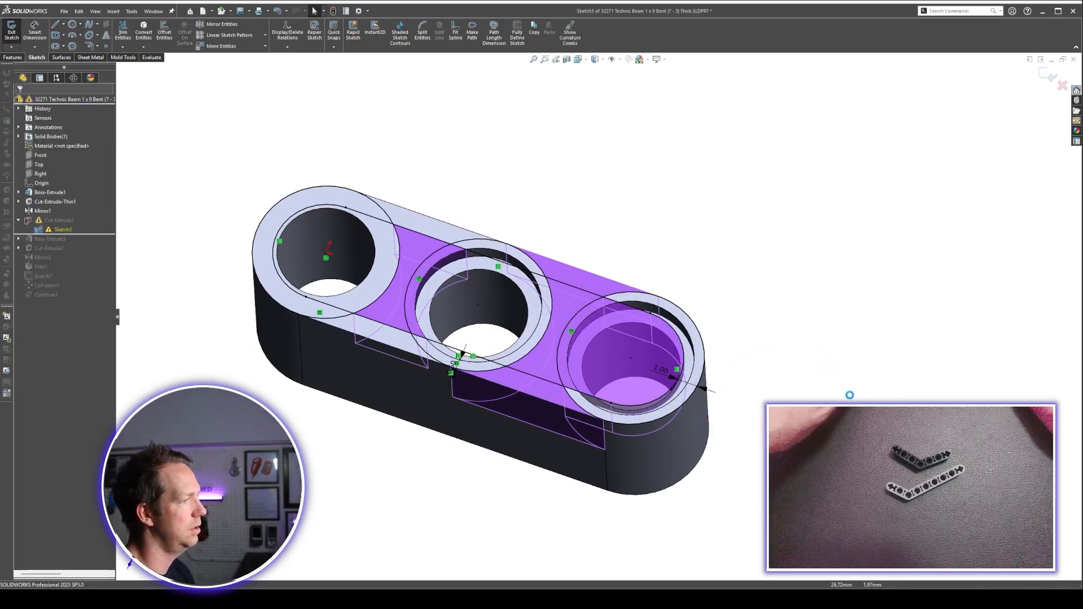
{"action": "left_click", "coordinate": [1047, 74]}
Edit Cut-Extrude1 to clear its selected contours and cut only the two regions between the three holes
{"action": "left_click", "coordinate": [50, 221]}
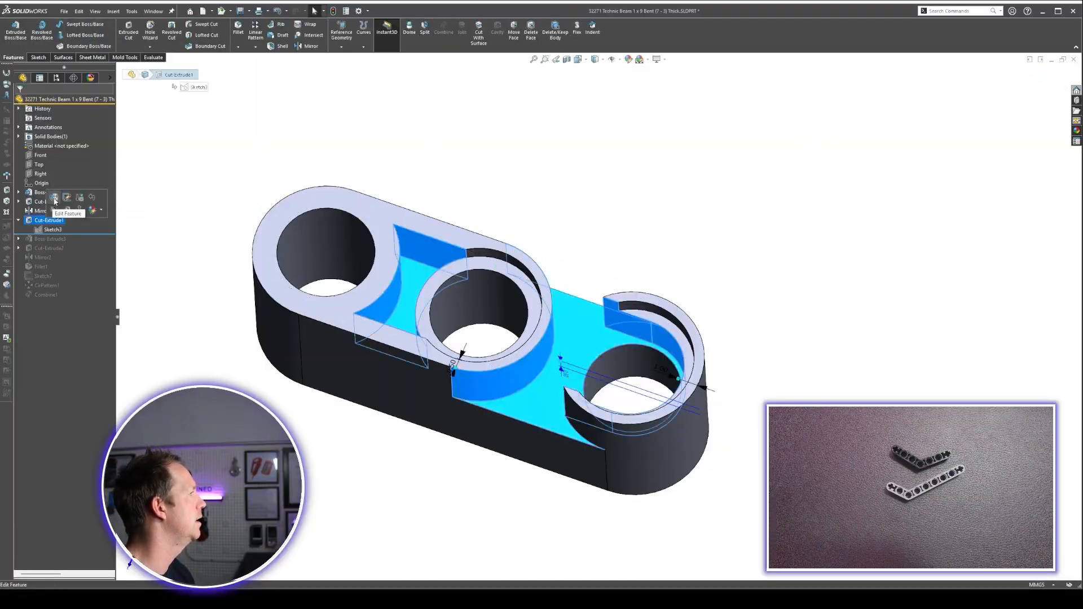
{"action": "left_click", "coordinate": [54, 198]}
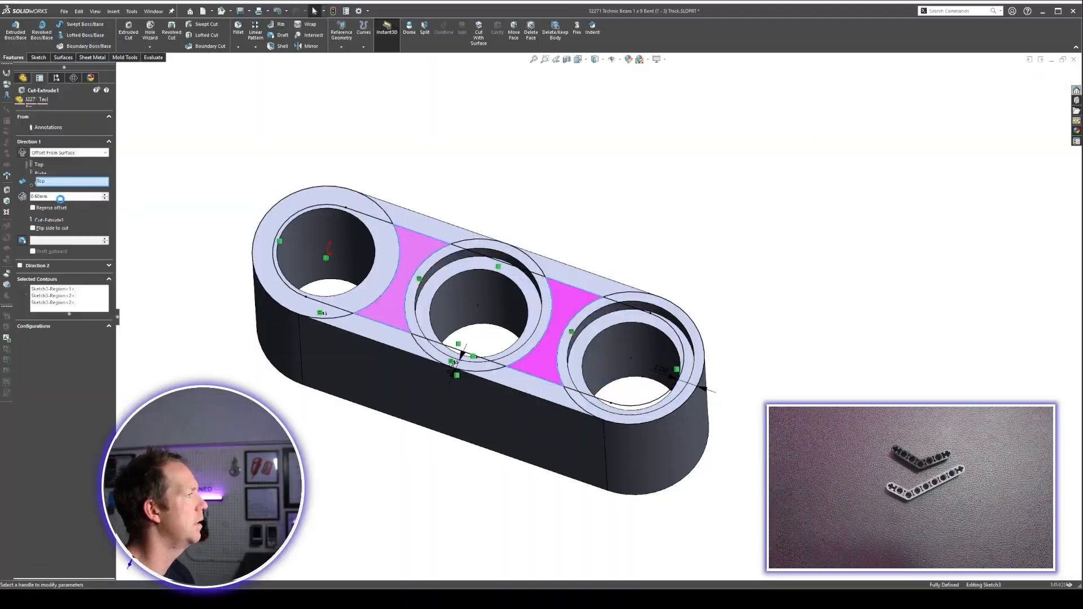
{"action": "left_click", "coordinate": [89, 303]}
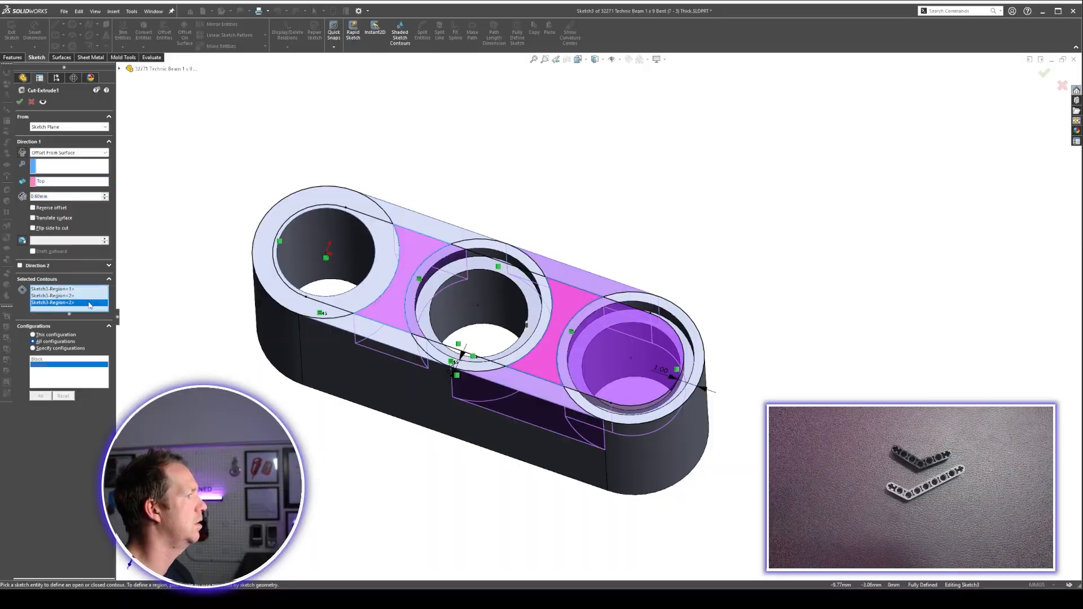
{"action": "left_click", "coordinate": [596, 286]}
{"action": "left_click", "coordinate": [595, 286]}
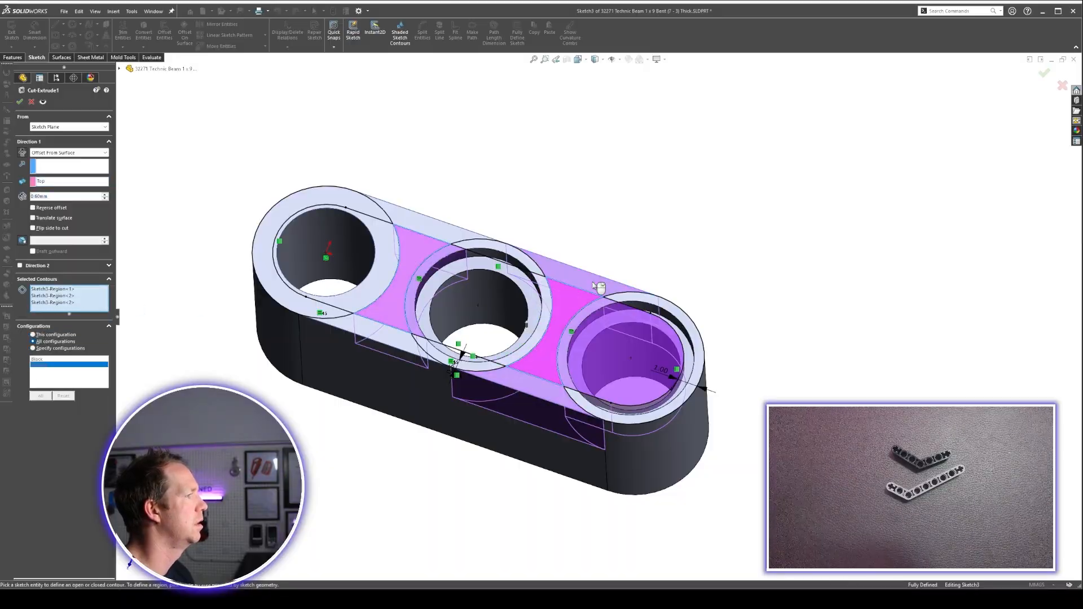
{"action": "right_click", "coordinate": [89, 292]}
{"action": "left_click", "coordinate": [119, 295]}
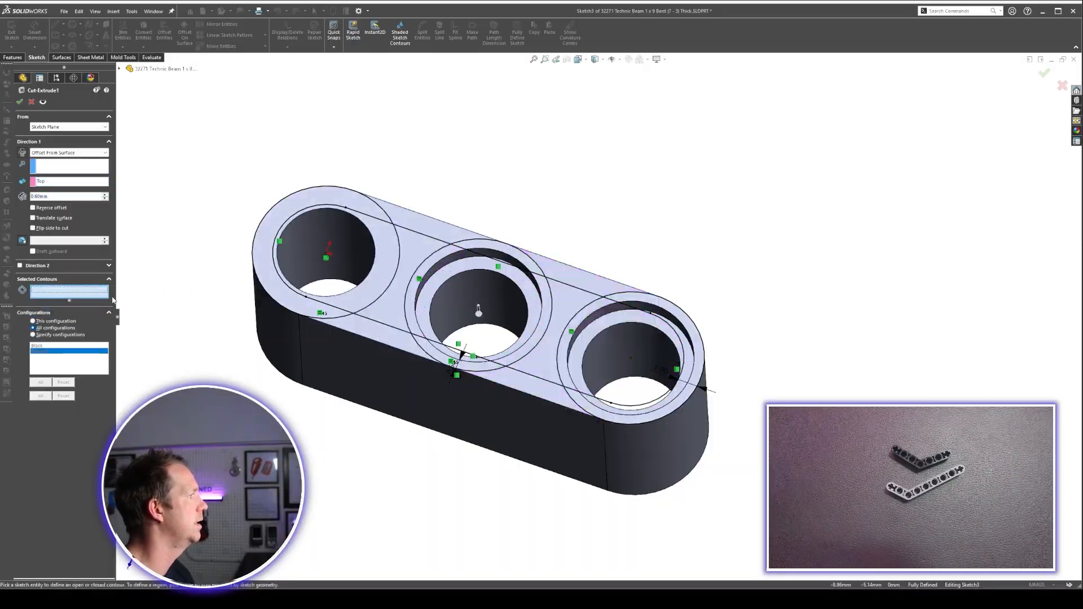
{"action": "left_click", "coordinate": [391, 317]}
{"action": "left_click", "coordinate": [570, 294]}
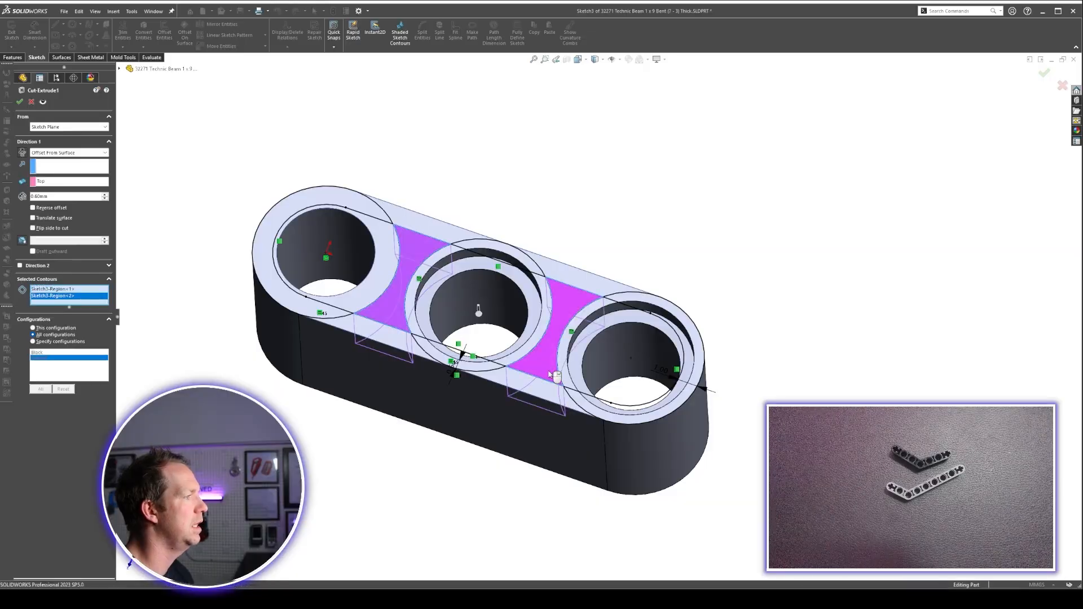
{"action": "key", "text": "Return"}
{"action": "middle_click_drag", "start_coordinate": [634, 220], "coordinate": [584, 381]}
{"action": "scroll", "coordinate": [584, 383], "scroll_direction": "up", "scroll_amount": 2}
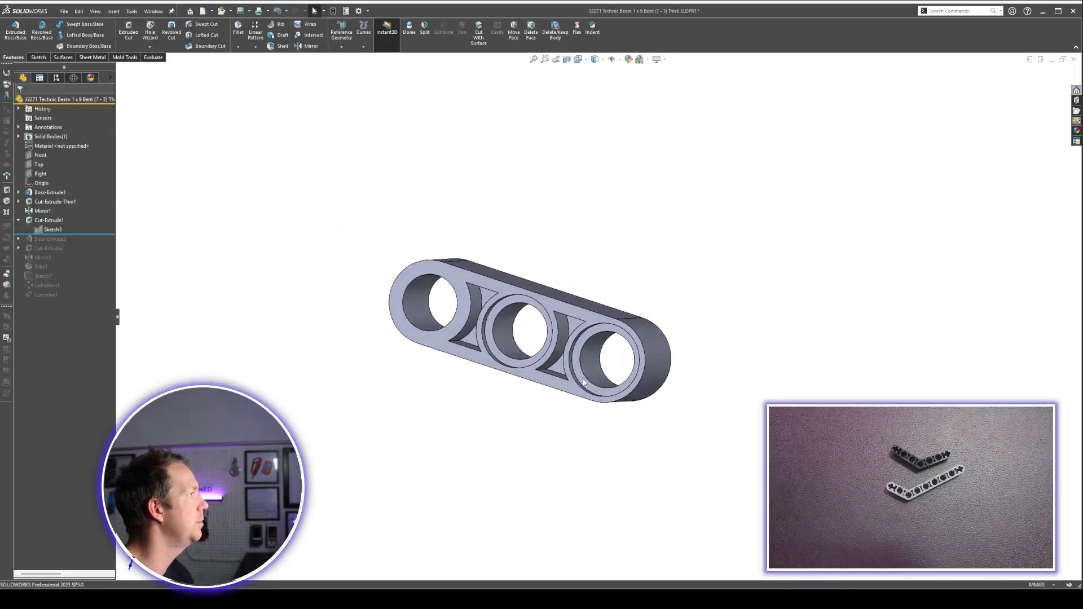
Roll the history forward past Boss-Extrude3 and inspect the cross-shaped axle hole it forms in the beam's end
{"action": "left_click", "coordinate": [19, 220]}
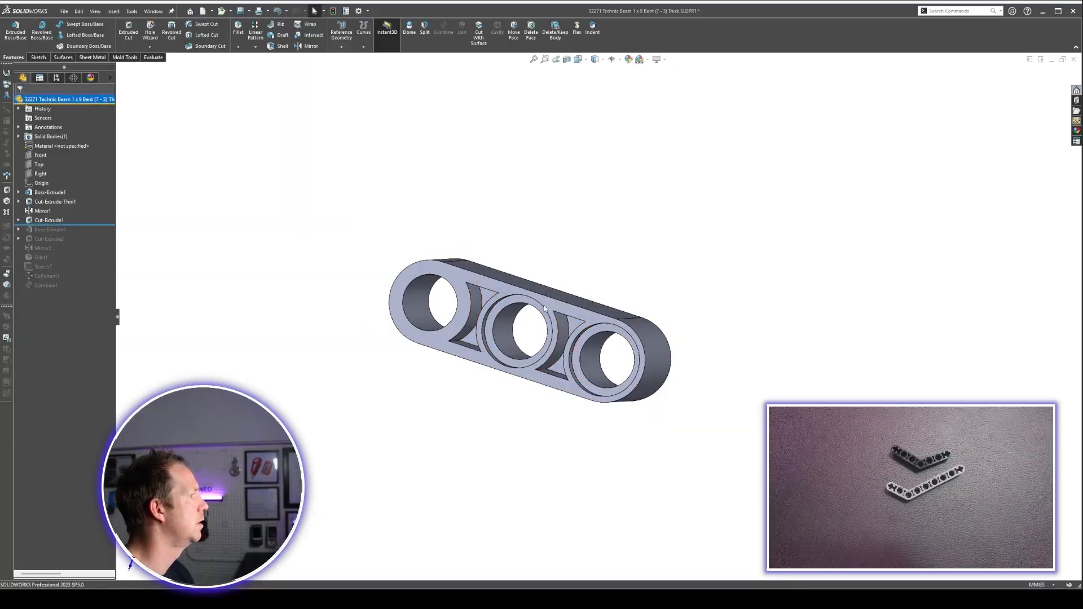
{"action": "middle_click_drag", "start_coordinate": [570, 328], "coordinate": [417, 305]}
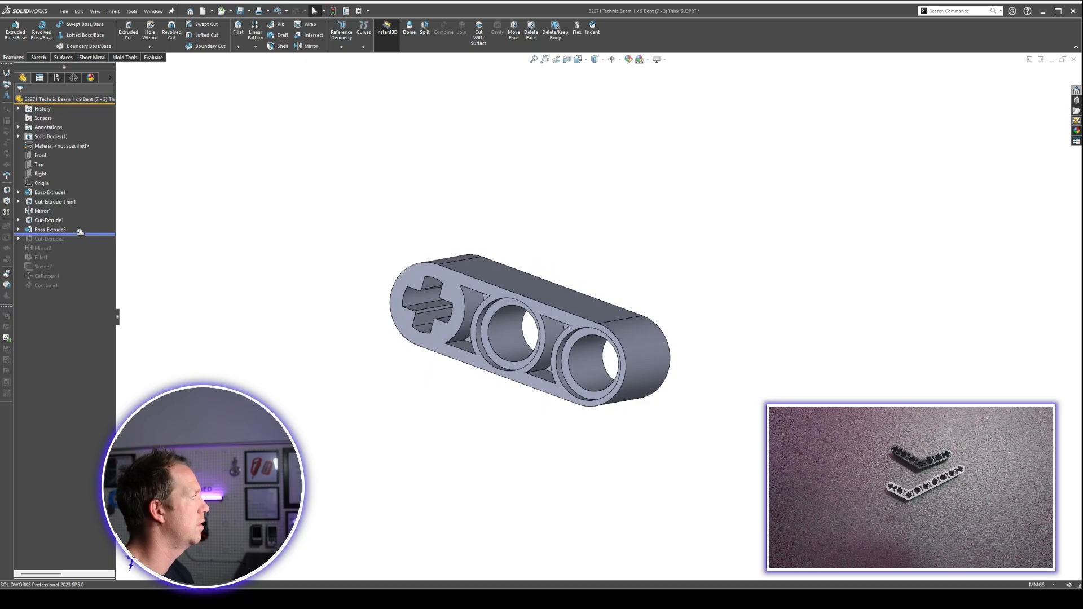
{"action": "left_click", "coordinate": [50, 230]}
{"action": "middle_click_drag", "start_coordinate": [427, 338], "coordinate": [448, 329]}
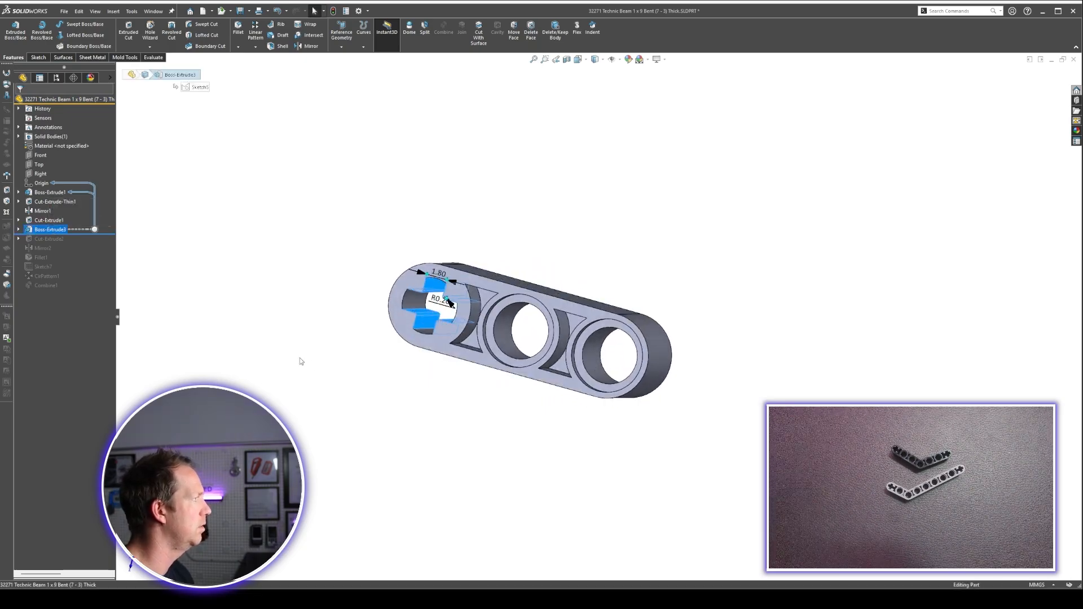
{"action": "left_click", "coordinate": [303, 361]}
Roll the history forward past Cut-Extrude2 and inspect the cut linking the axle hole with the neighbouring pocket
{"action": "left_click_drag", "start_coordinate": [82, 235], "coordinate": [82, 243]}
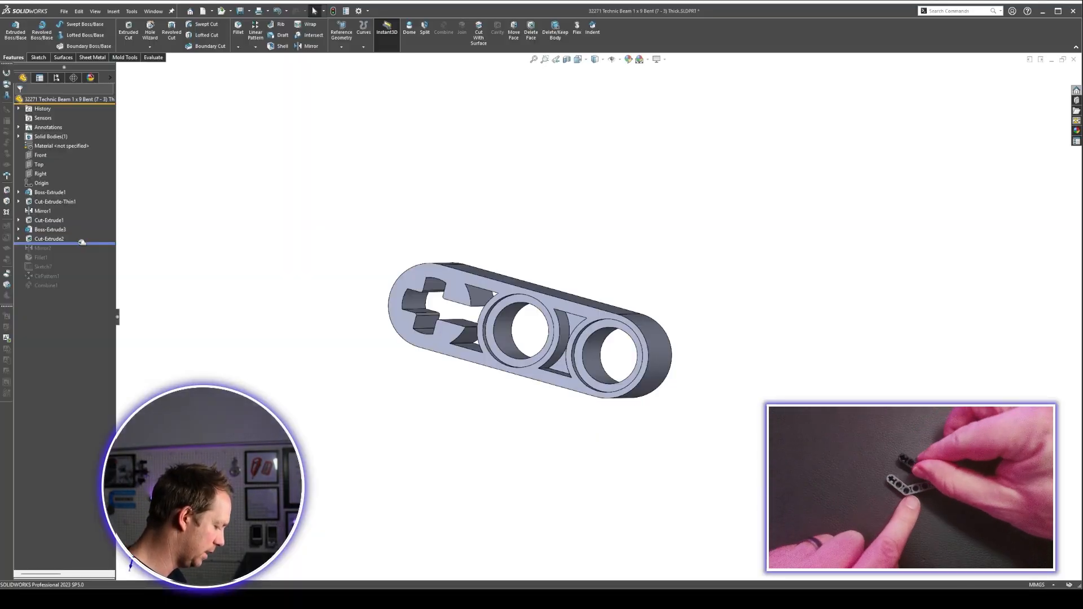
{"action": "left_click", "coordinate": [98, 212]}
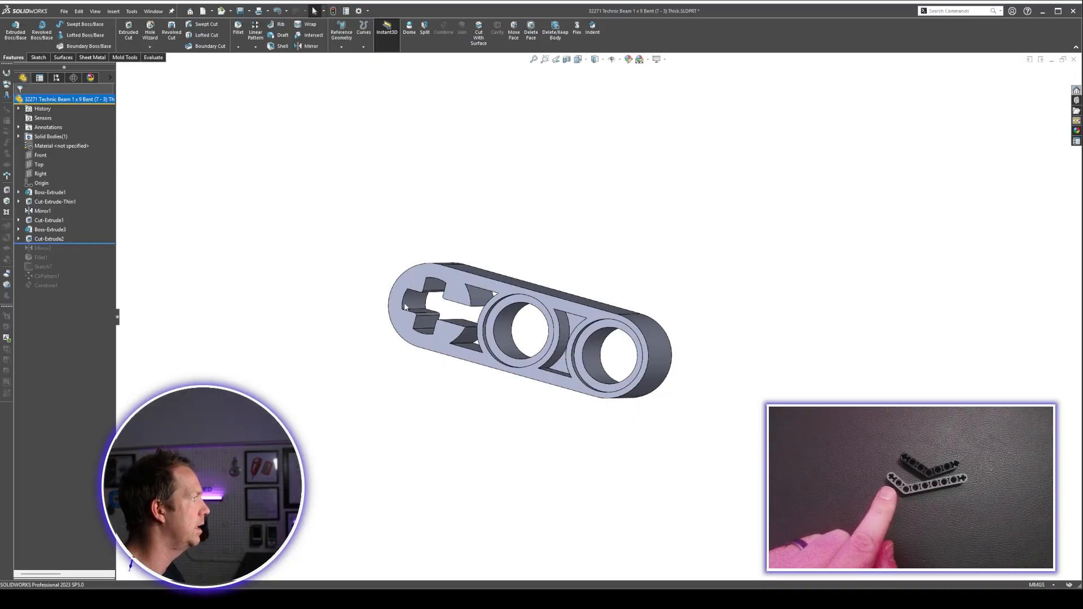
{"action": "middle_click_drag", "start_coordinate": [404, 307], "coordinate": [345, 340]}
{"action": "middle_click_drag", "start_coordinate": [486, 328], "coordinate": [578, 347]}
{"action": "scroll", "coordinate": [584, 345], "scroll_direction": "down", "scroll_amount": 1}
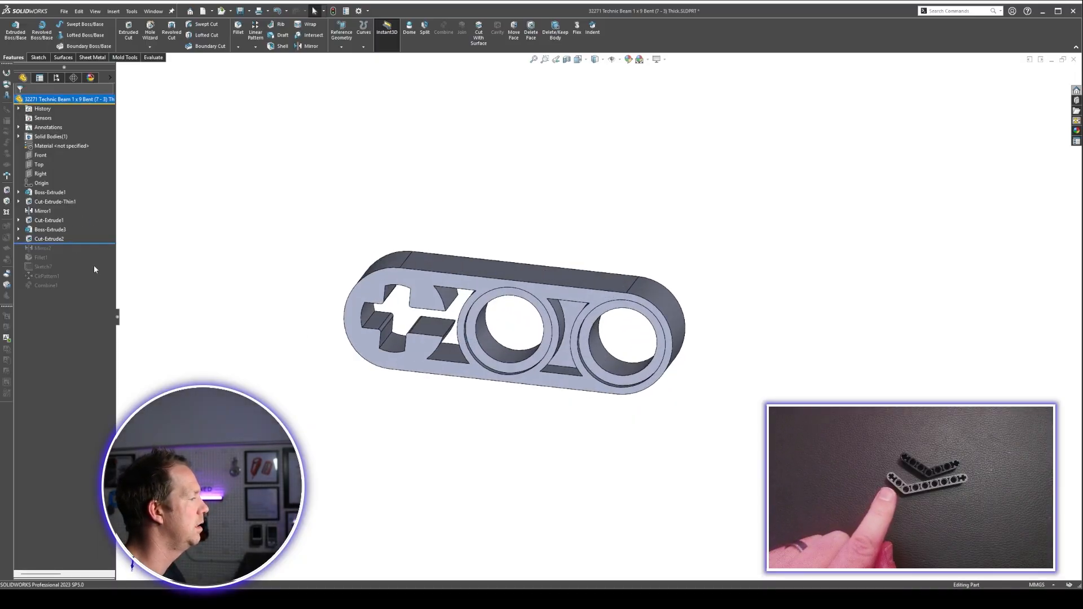
Roll the history forward past Mirror2 and check the mirrored pockets between the holes
{"action": "left_click", "coordinate": [48, 248]}
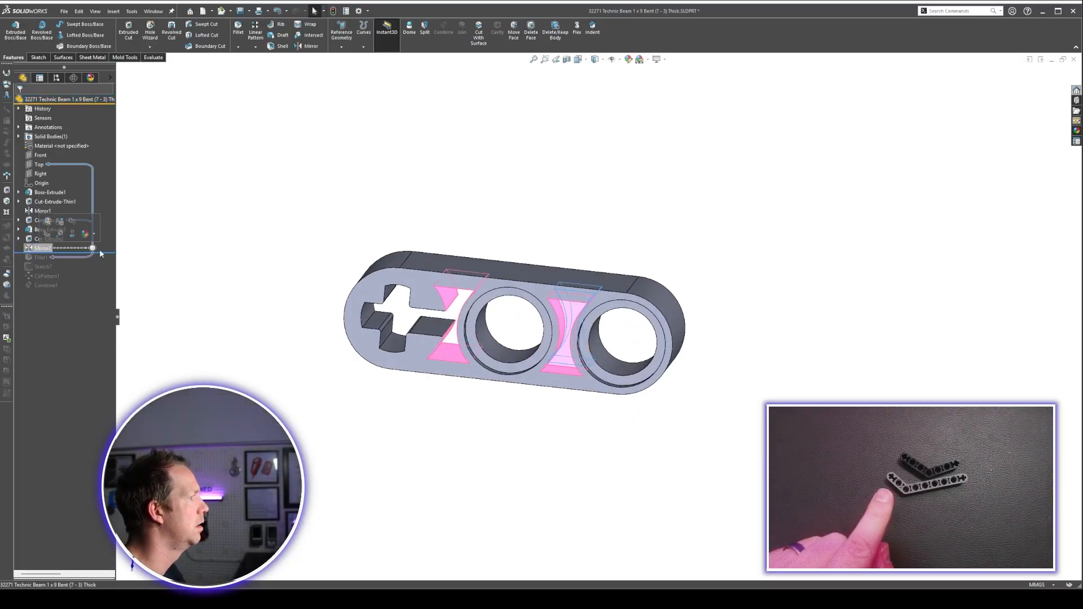
{"action": "middle_click_drag", "start_coordinate": [530, 344], "coordinate": [542, 191]}
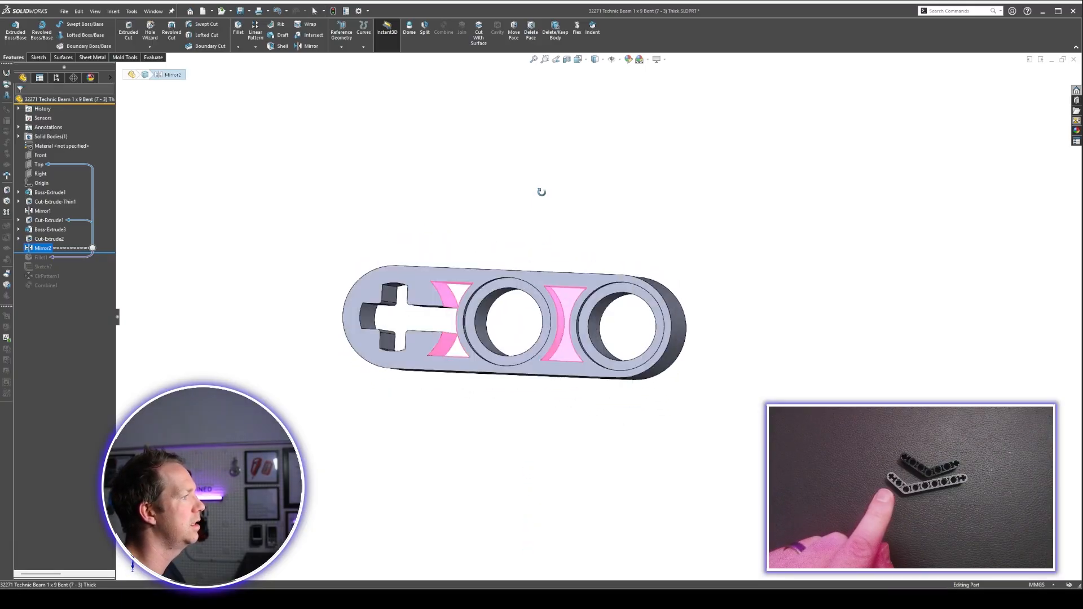
{"action": "left_click", "coordinate": [556, 222]}
Roll the history forward past Fillet1 and edit the fillet to clear all its missing edge references
{"action": "left_click_drag", "start_coordinate": [70, 255], "coordinate": [70, 262]}
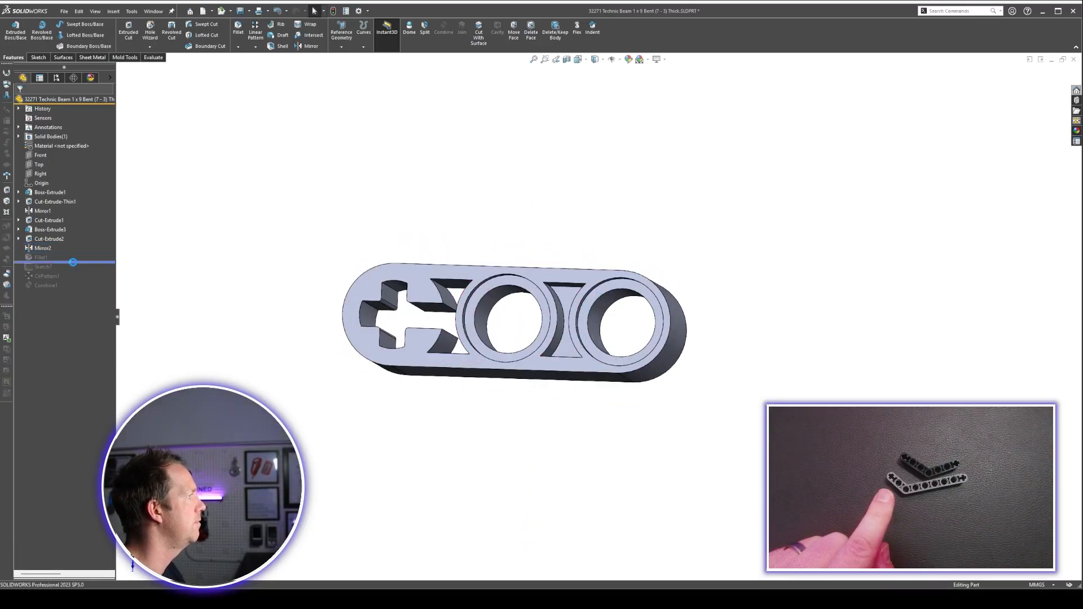
{"action": "middle_click_drag", "start_coordinate": [607, 316], "coordinate": [612, 317]}
{"action": "scroll", "coordinate": [539, 319], "scroll_direction": "down", "scroll_amount": 2}
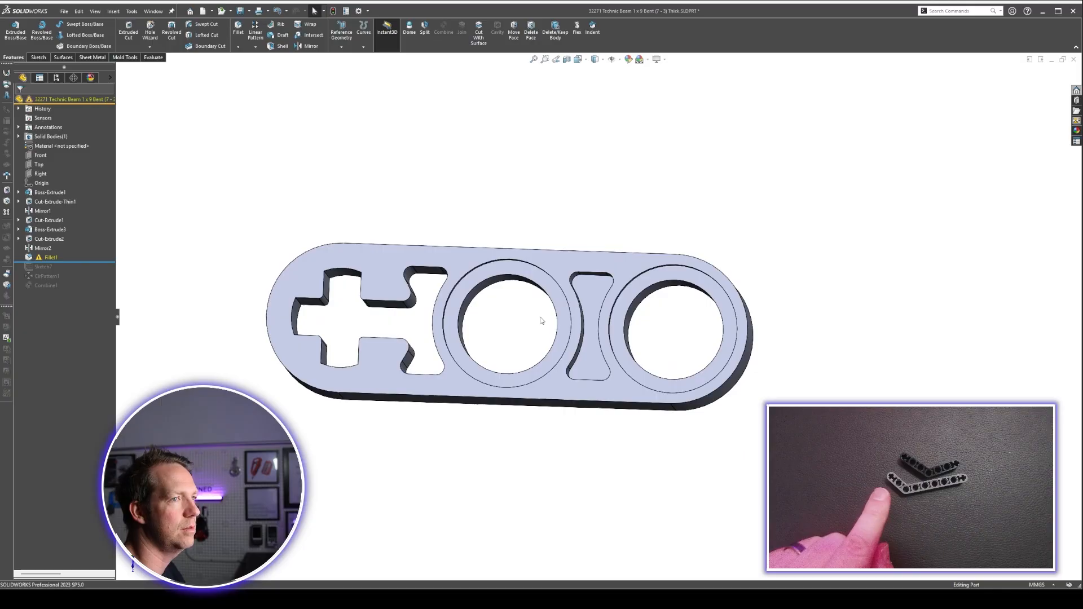
{"action": "middle_click_drag", "start_coordinate": [540, 320], "coordinate": [538, 257]}
{"action": "left_click", "coordinate": [49, 259]}
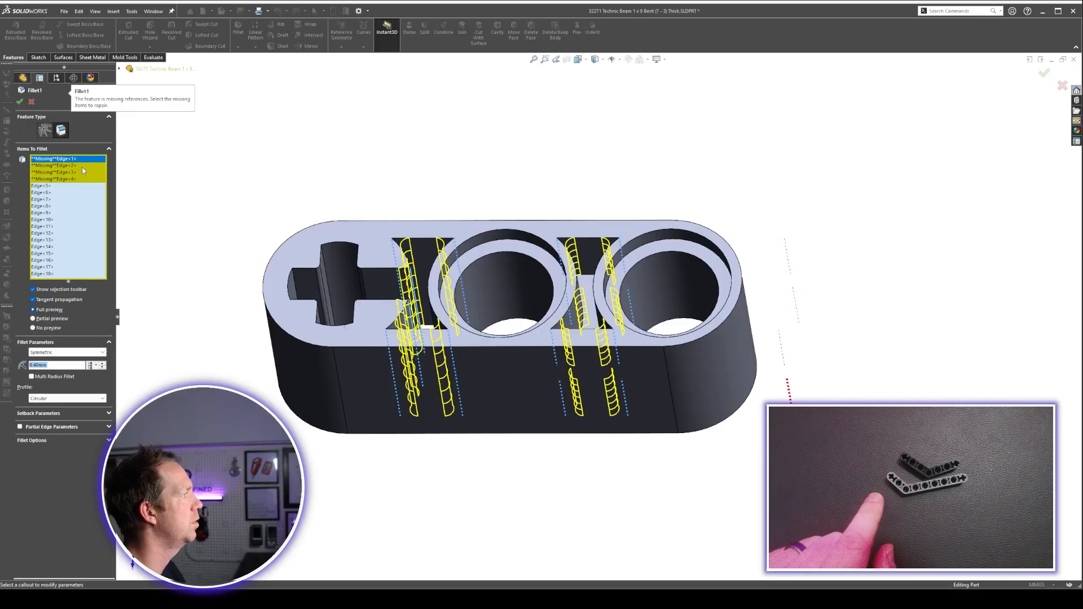
{"action": "right_click", "coordinate": [89, 175]}
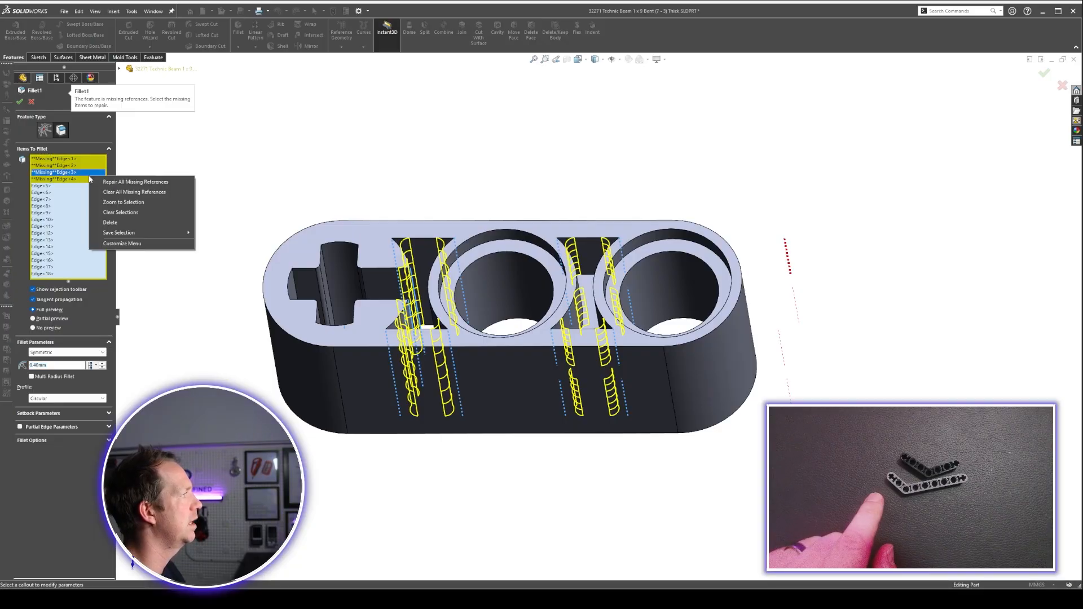
{"action": "left_click", "coordinate": [133, 193]}
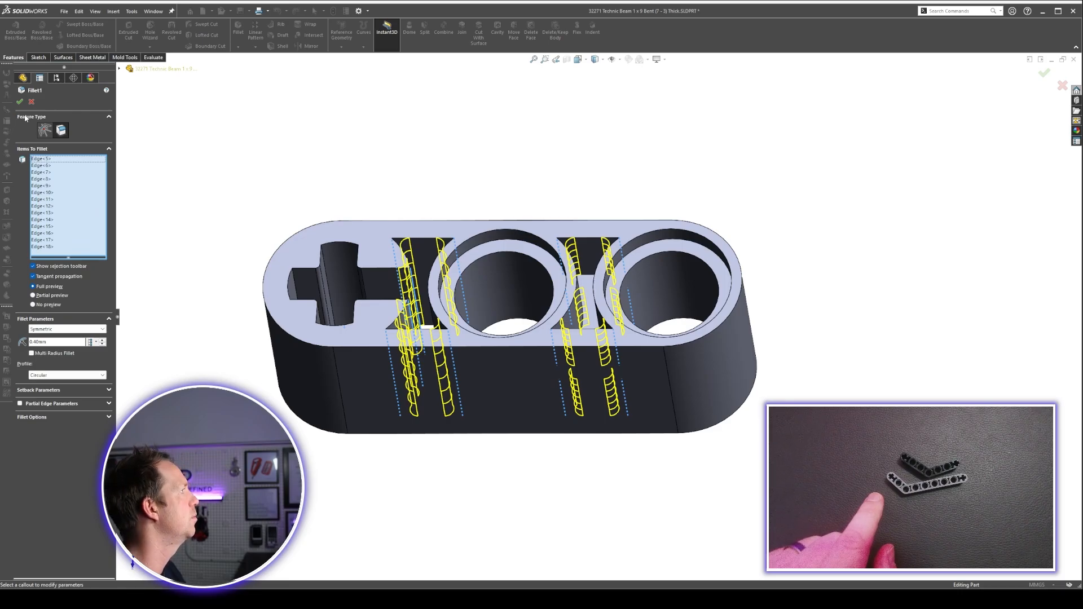
{"action": "left_click", "coordinate": [20, 102]}
{"action": "key", "text": "z"}
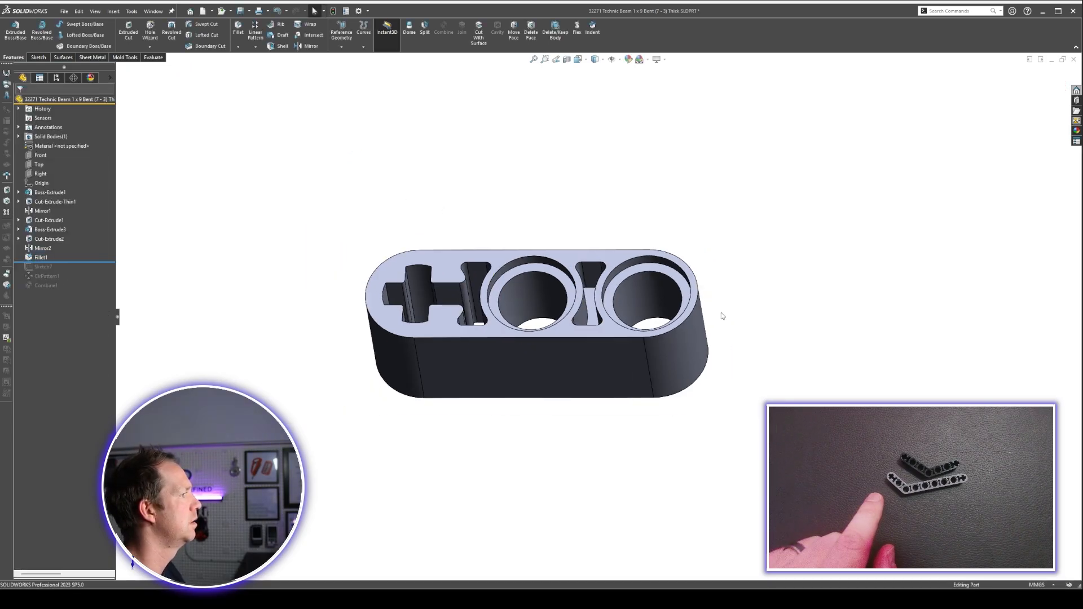
{"action": "middle_click_drag", "start_coordinate": [721, 316], "coordinate": [643, 336]}
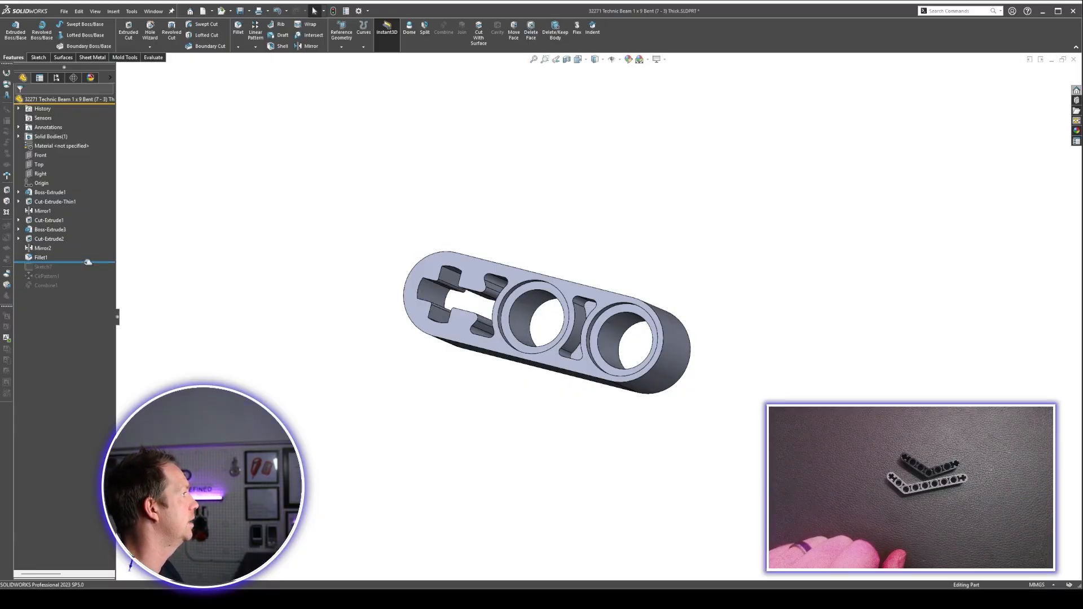
Roll the history forward past Sketch7 and CirPattern1, and examine the bend-angle layout in Sketch7
{"action": "left_click_drag", "start_coordinate": [87, 263], "coordinate": [87, 279]}
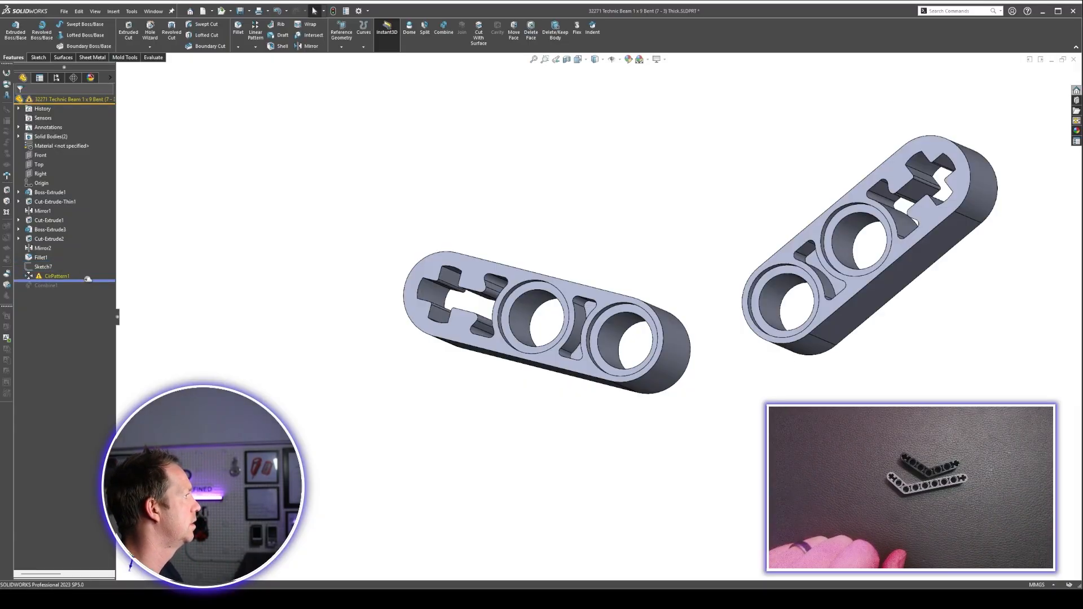
{"action": "left_click", "coordinate": [45, 267]}
{"action": "scroll", "coordinate": [576, 291], "scroll_direction": "up", "scroll_amount": 3}
{"action": "mouse_move", "coordinate": [610, 254]}
{"action": "middle_mouse_down"}
{"action": "mouse_move", "coordinate": [726, 262]}
{"action": "mouse_move", "coordinate": [660, 255]}
{"action": "middle_mouse_up"}
{"action": "scroll", "coordinate": [660, 255], "scroll_direction": "down", "scroll_amount": 2}
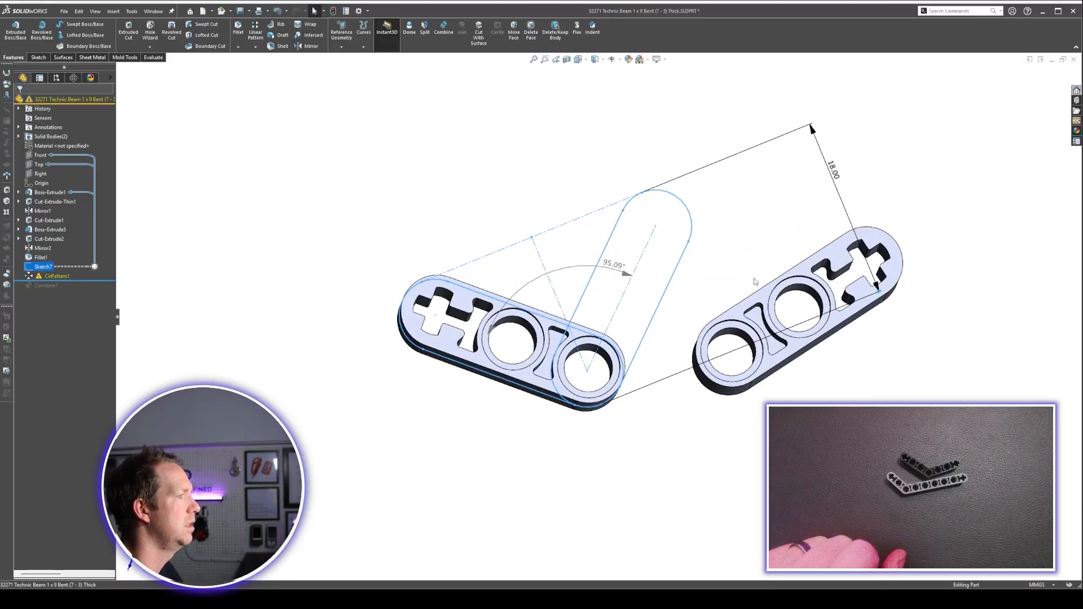
{"action": "left_click", "coordinate": [238, 267]}
{"action": "left_click", "coordinate": [35, 268]}
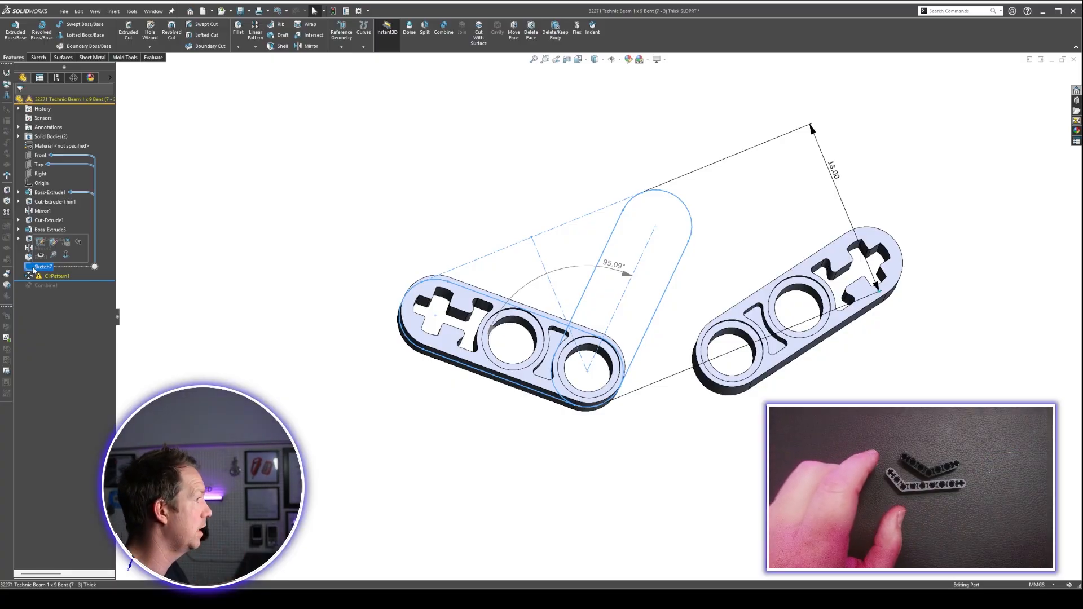
Repair CirPattern1 by choosing the inner face of the plain end hole as its rotation axis
{"action": "left_click", "coordinate": [34, 276]}
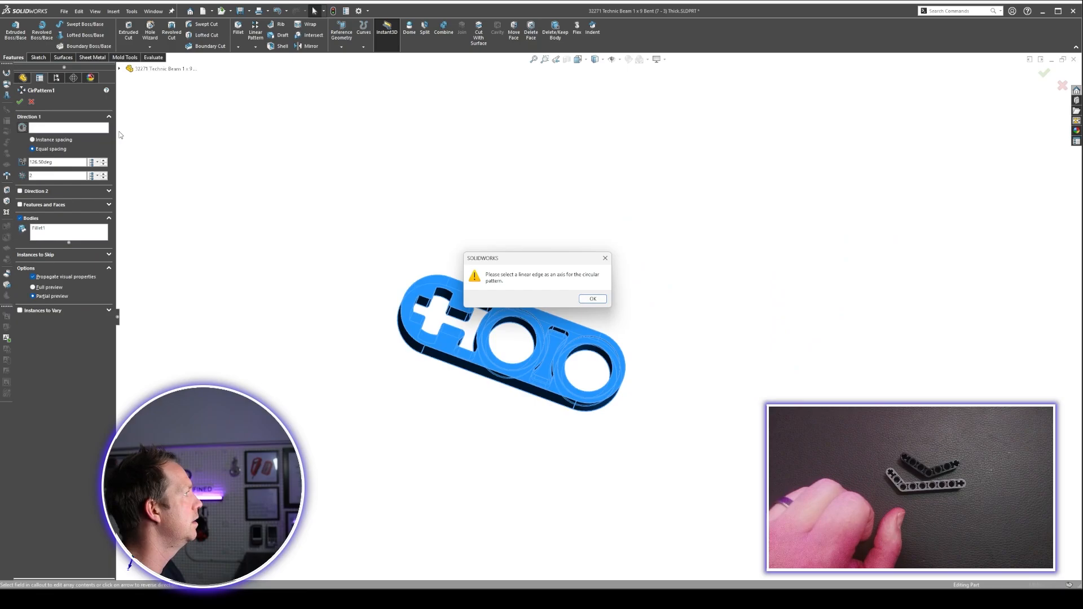
{"action": "left_click", "coordinate": [606, 303]}
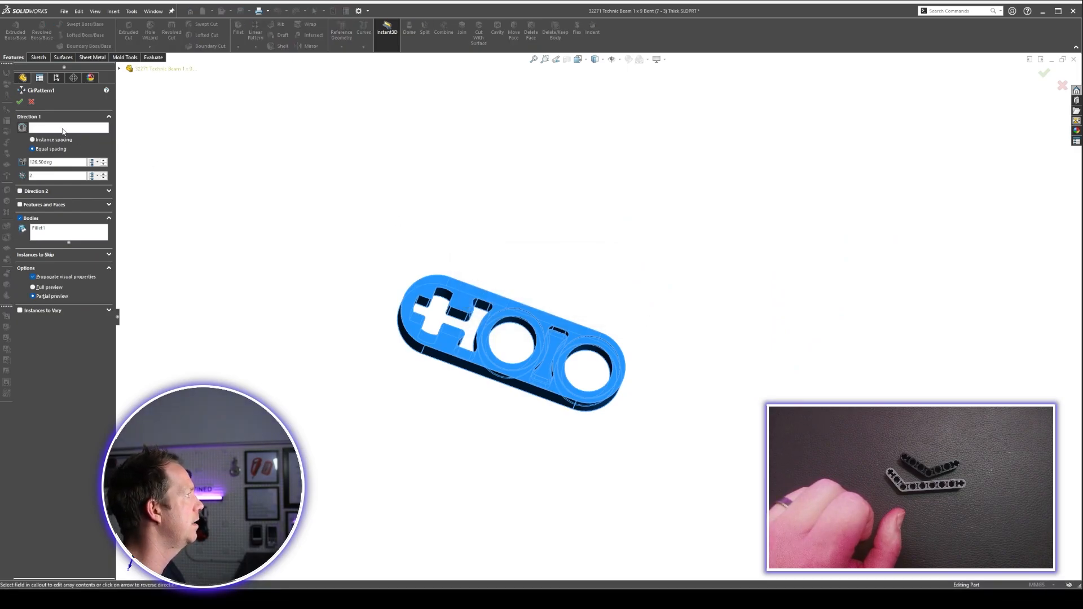
{"action": "middle_click_drag", "start_coordinate": [607, 305], "coordinate": [607, 332]}
{"action": "left_click", "coordinate": [589, 350]}
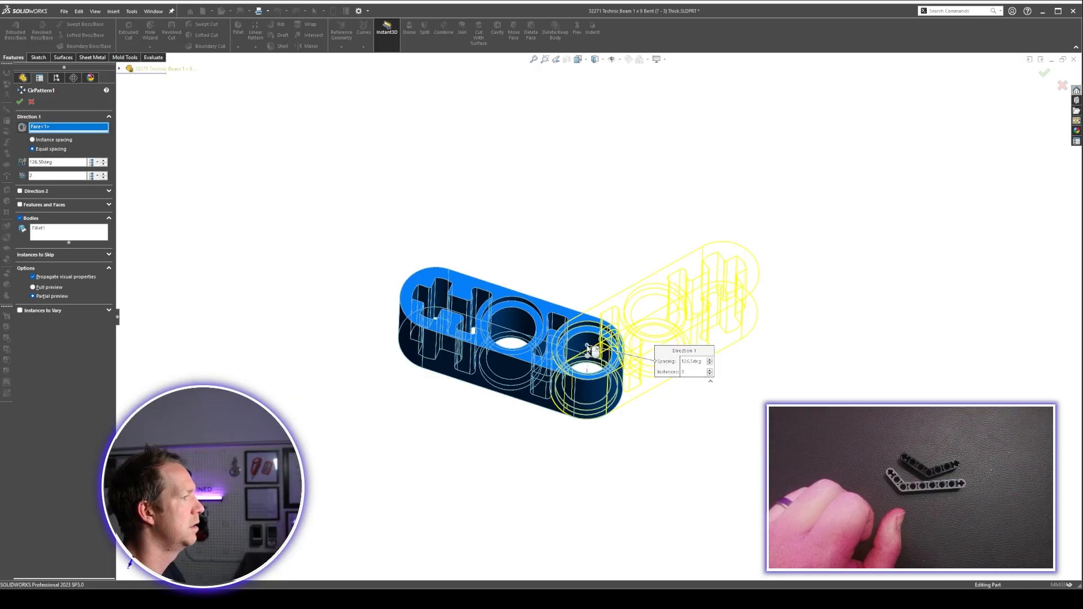
{"action": "key", "text": "Return"}
{"action": "middle_click_drag", "start_coordinate": [664, 427], "coordinate": [710, 291]}
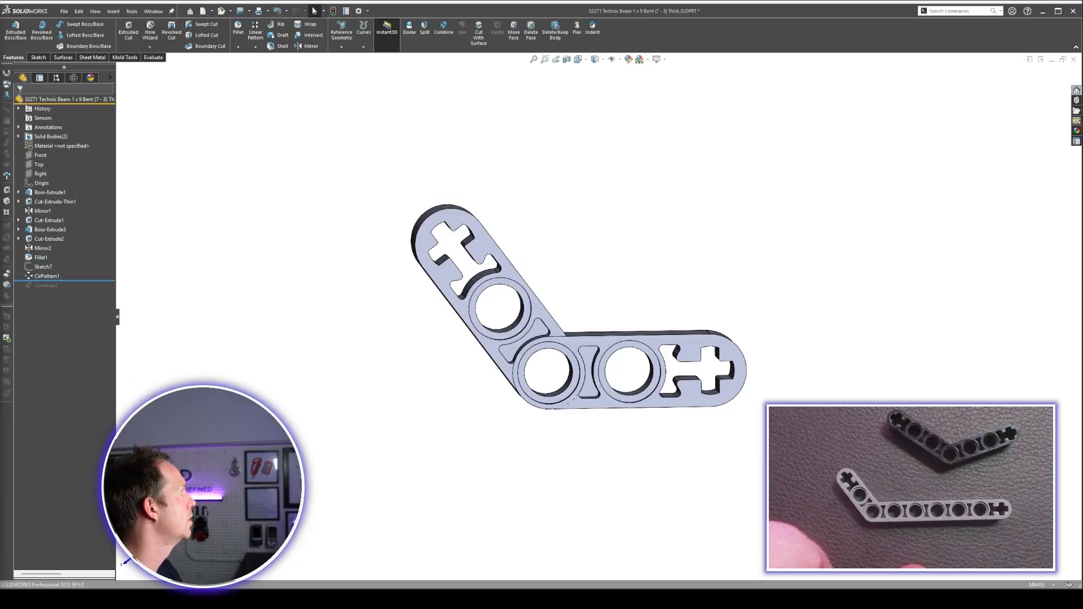
Translate the circular-patterned arm body by -32 mm along its long straight edge with Move/Copy Body
{"action": "scroll", "coordinate": [735, 424], "scroll_direction": "up", "scroll_amount": 2}
{"action": "scroll", "coordinate": [705, 361], "scroll_direction": "down", "scroll_amount": 3}
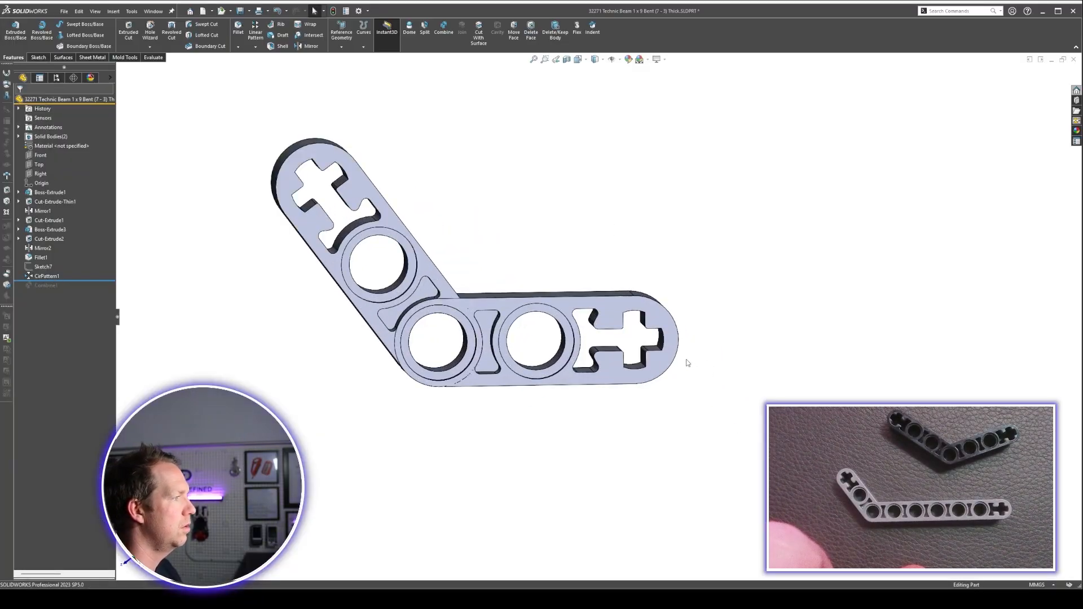
{"action": "middle_click_drag", "start_coordinate": [590, 385], "coordinate": [587, 369]}
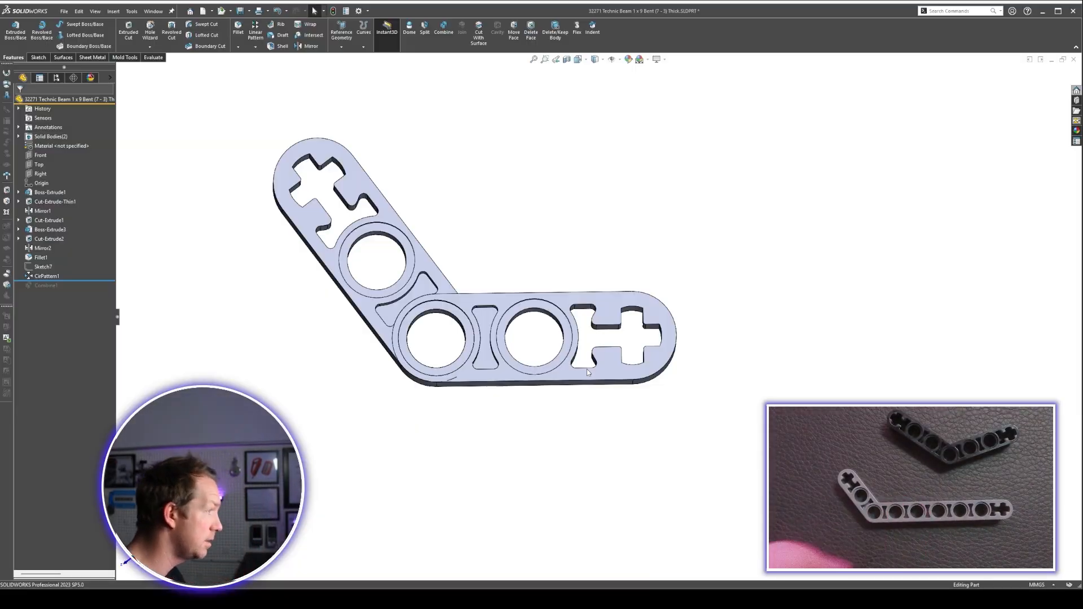
{"action": "middle_click_drag", "start_coordinate": [676, 375], "coordinate": [676, 282]}
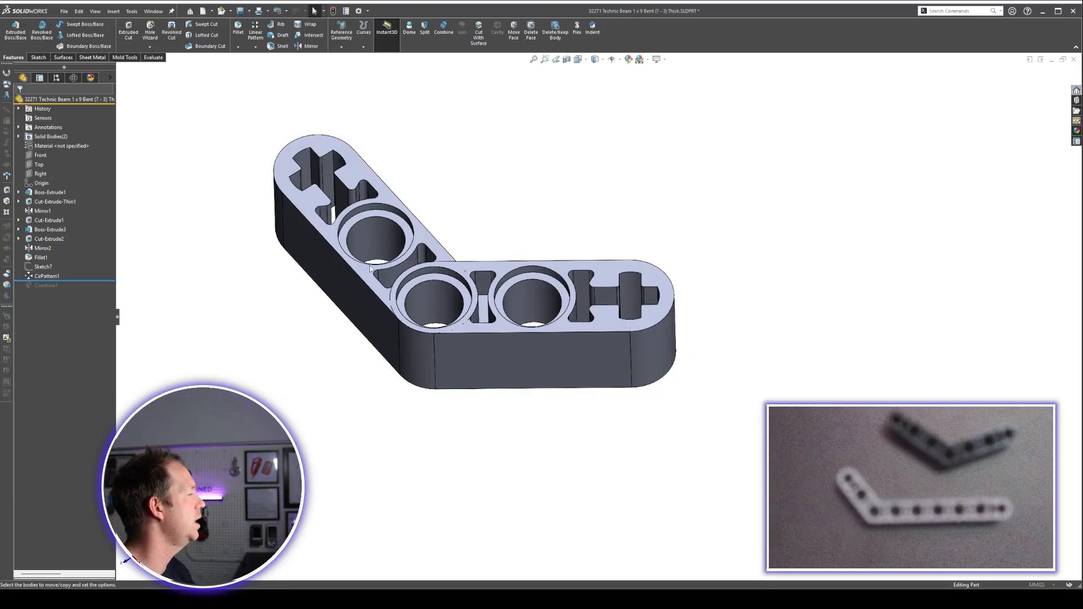
{"action": "scroll", "coordinate": [606, 334], "scroll_direction": "up", "scroll_amount": 1}
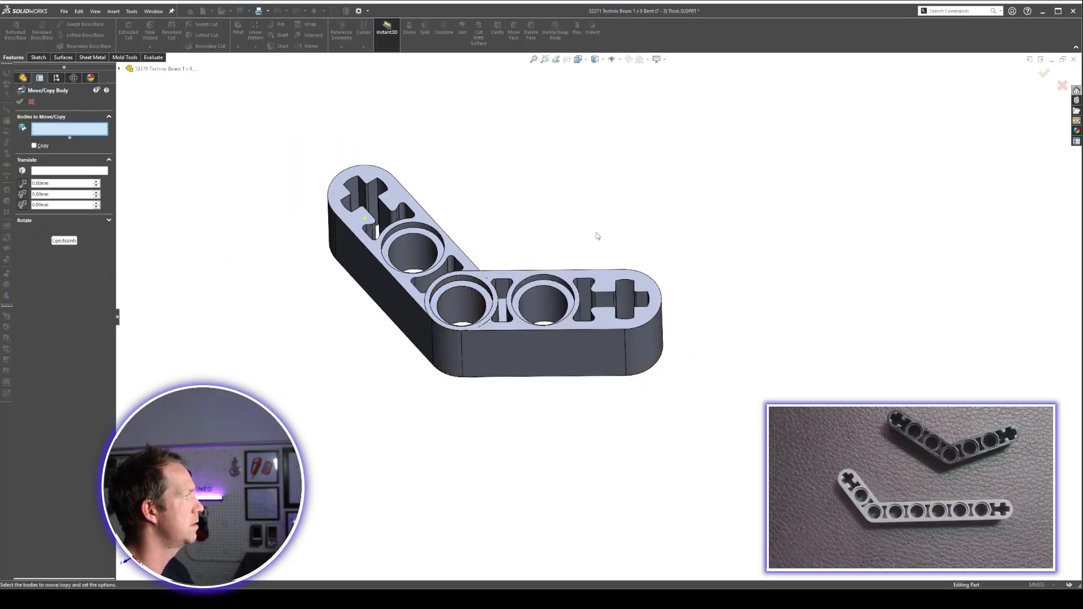
{"action": "left_click", "coordinate": [648, 362]}
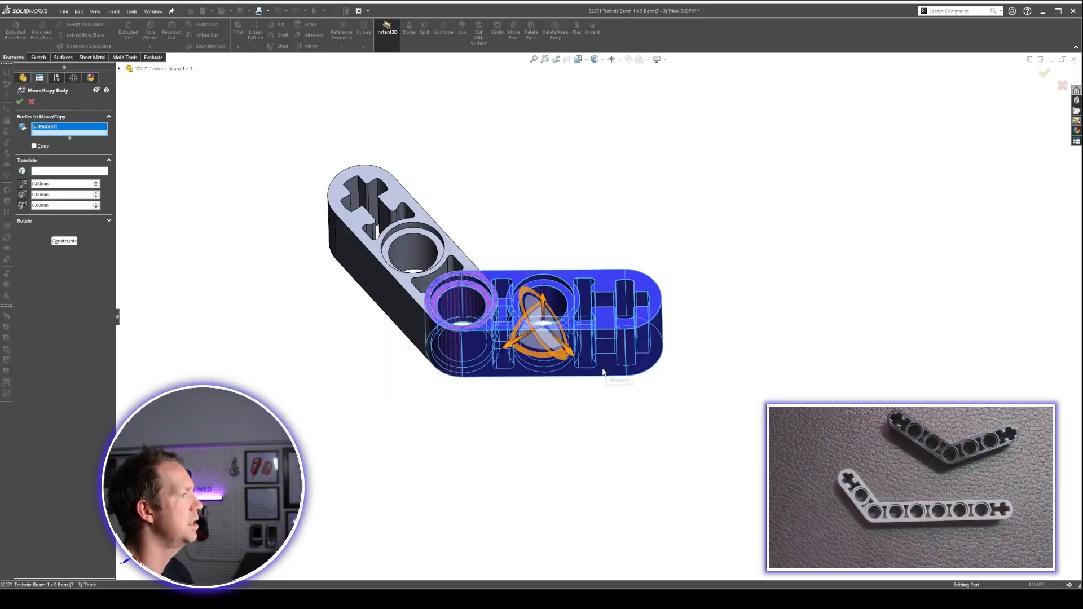
{"action": "left_click", "coordinate": [66, 171]}
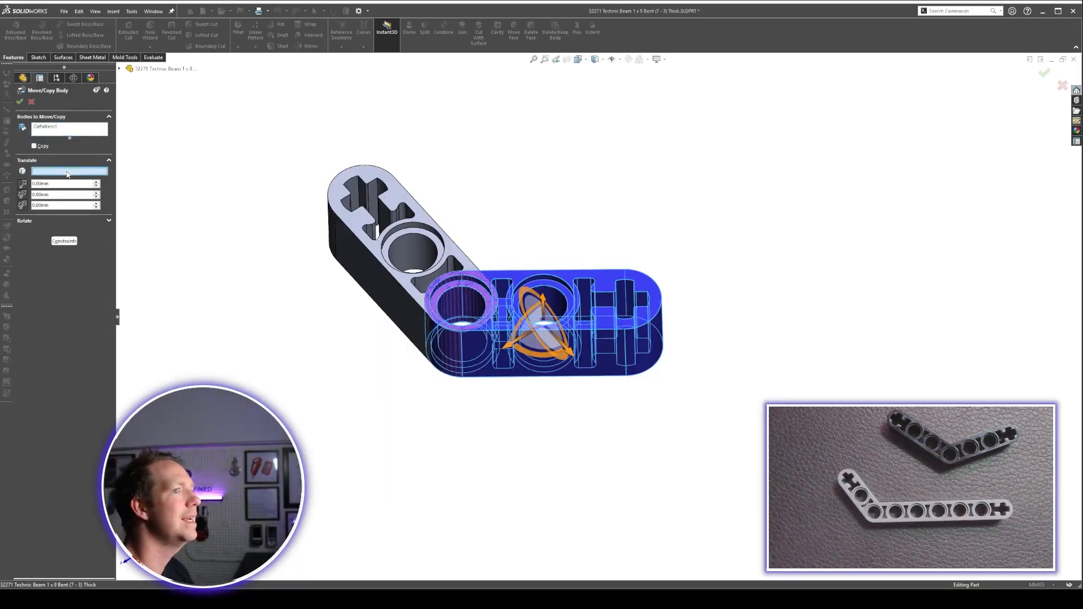
{"action": "left_click", "coordinate": [605, 330]}
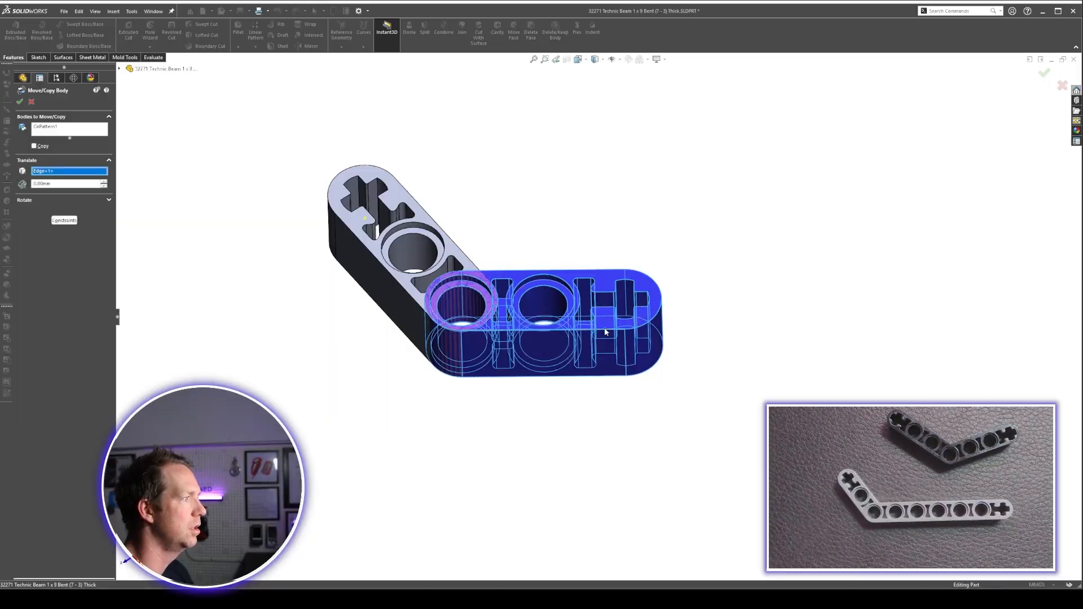
{"action": "middle_click_drag", "start_coordinate": [605, 333], "coordinate": [632, 322]}
{"action": "scroll", "coordinate": [632, 323], "scroll_direction": "up", "scroll_amount": 1}
{"action": "left_click", "coordinate": [66, 185]}
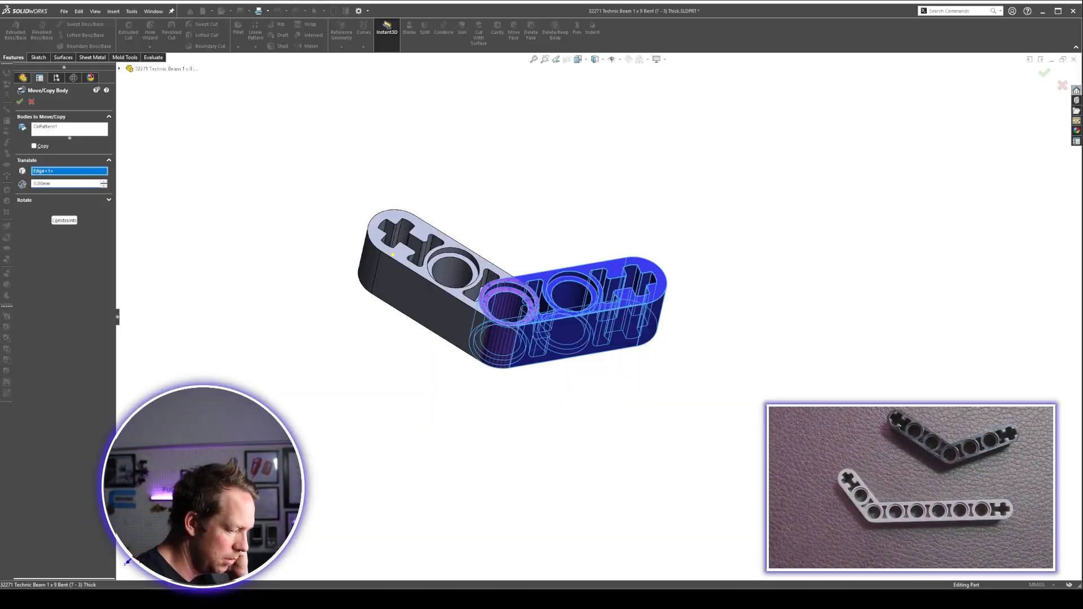
{"action": "type", "text": "4"}
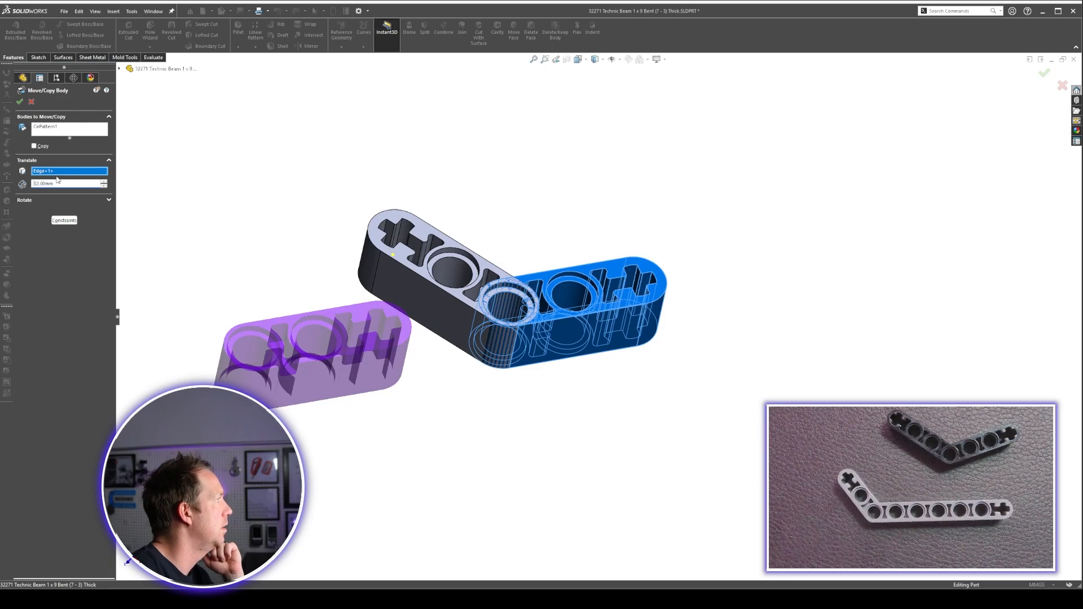
{"action": "type", "text": "-"}
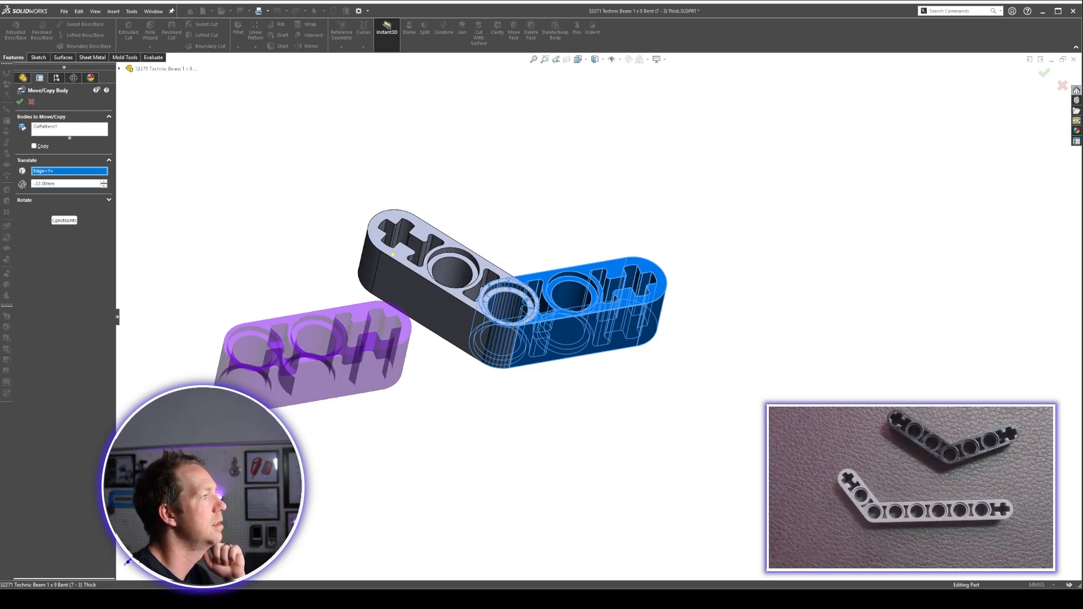
{"action": "key", "text": "Return"}
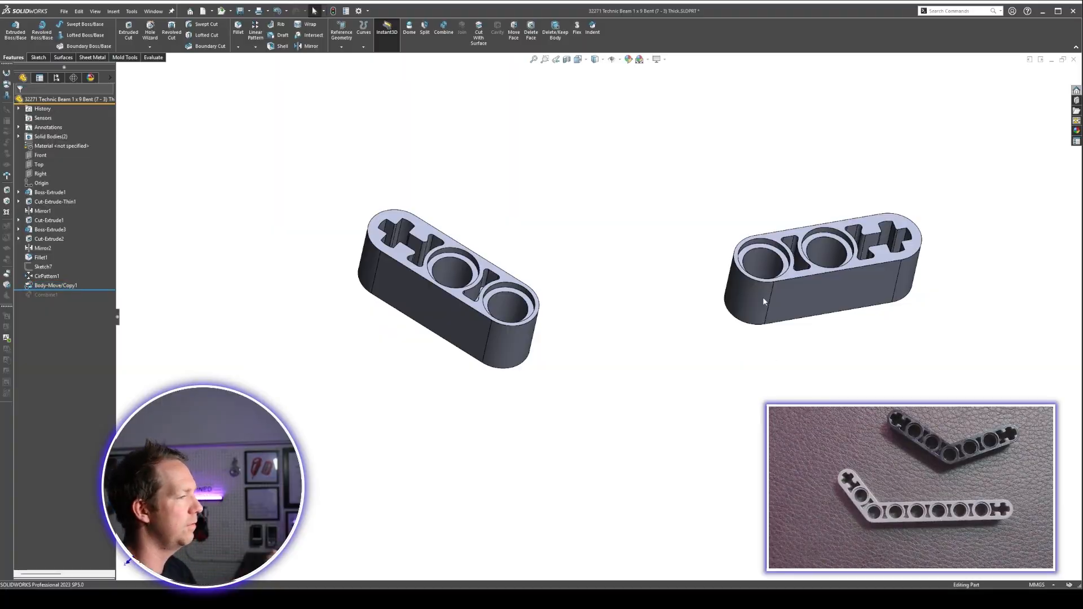
Start a sketch on the moved arm's top face and convert the edge of its plain end hole into a circle
{"action": "middle_click_drag", "start_coordinate": [763, 297], "coordinate": [728, 397]}
{"action": "key", "text": "space"}
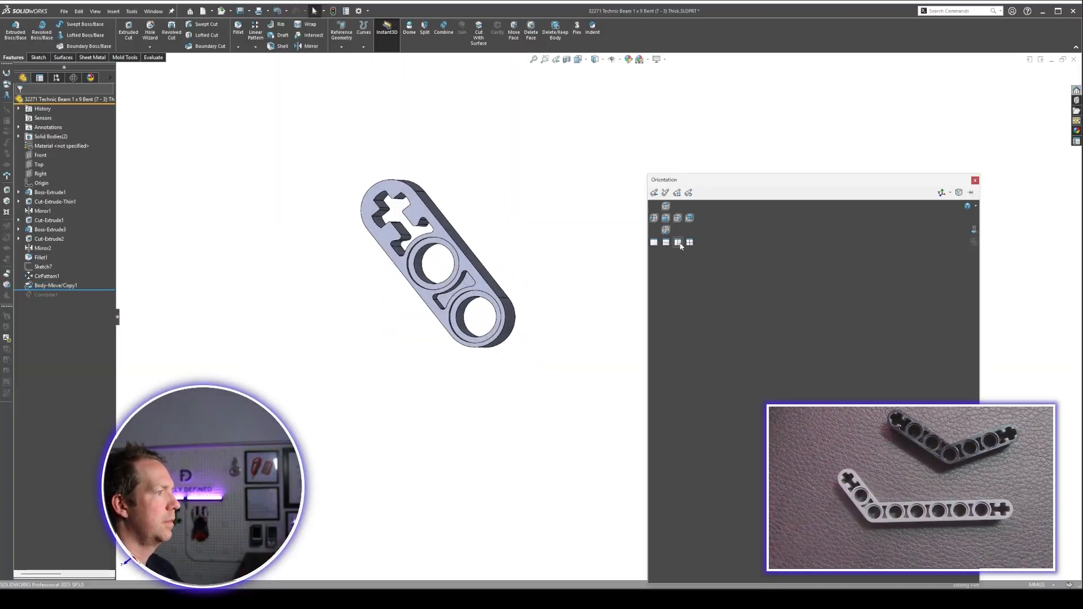
{"action": "left_click", "coordinate": [679, 220]}
{"action": "key", "text": "shift+Down"}
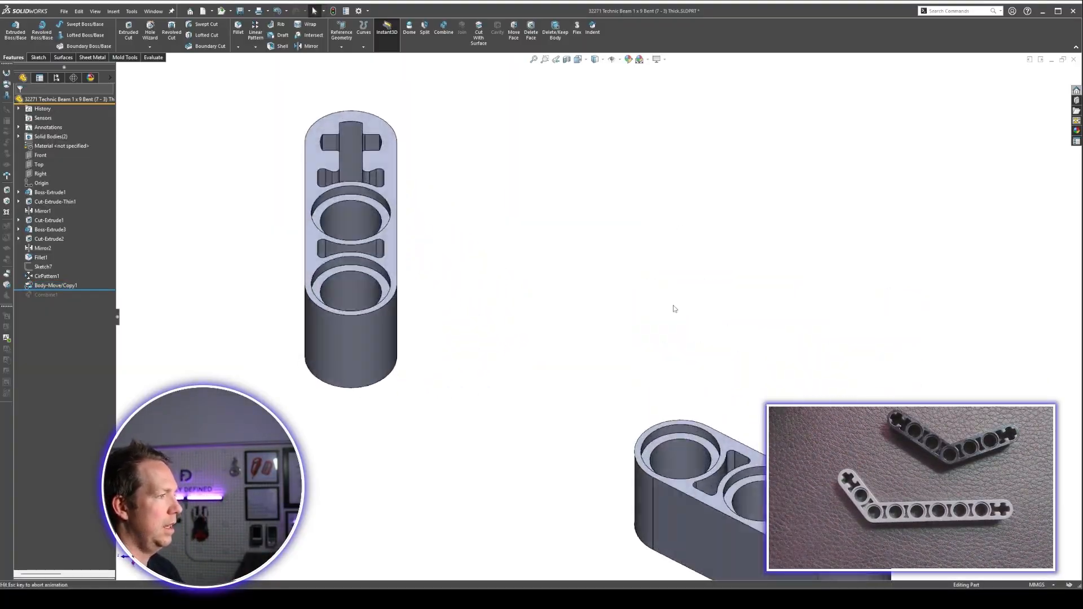
{"action": "scroll", "coordinate": [679, 382], "scroll_direction": "up", "scroll_amount": 3}
{"action": "scroll", "coordinate": [622, 363], "scroll_direction": "down", "scroll_amount": 2}
{"action": "left_click", "coordinate": [622, 361]}
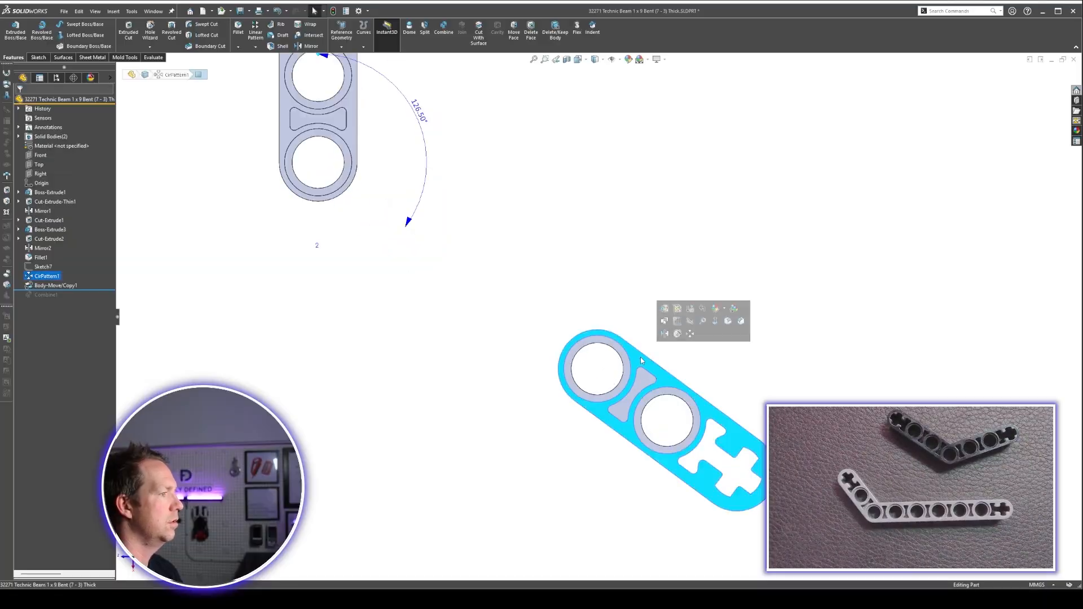
{"action": "left_click", "coordinate": [668, 323]}
{"action": "left_click", "coordinate": [619, 352]}
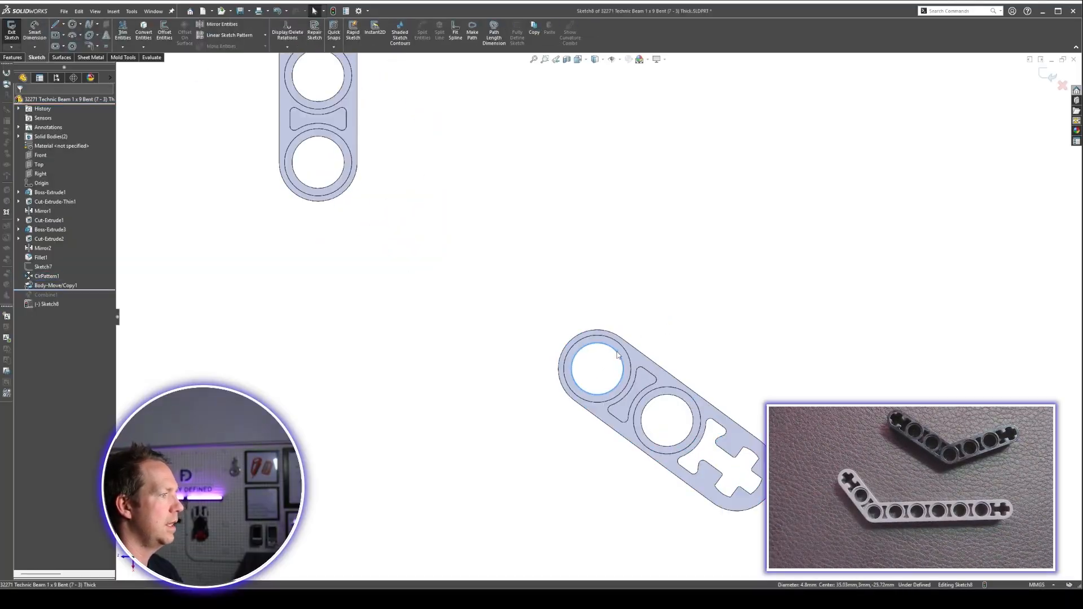
{"action": "key", "text": "c"}
{"action": "mouse_move", "coordinate": [491, 289]}
{"action": "left_mouse_down"}
{"action": "mouse_move", "coordinate": [704, 443]}
{"action": "mouse_move", "coordinate": [760, 465]}
{"action": "left_mouse_up"}
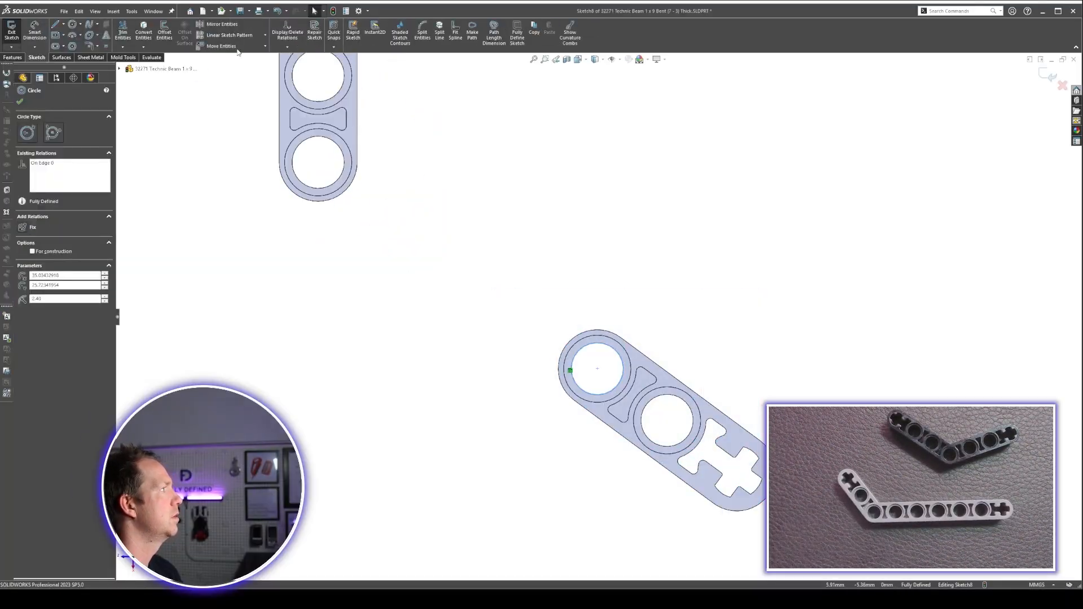
Create a linear sketch pattern of the converted circle with 4 instances spaced 8 mm apart, including the spacing dimension
{"action": "left_click", "coordinate": [223, 35]}
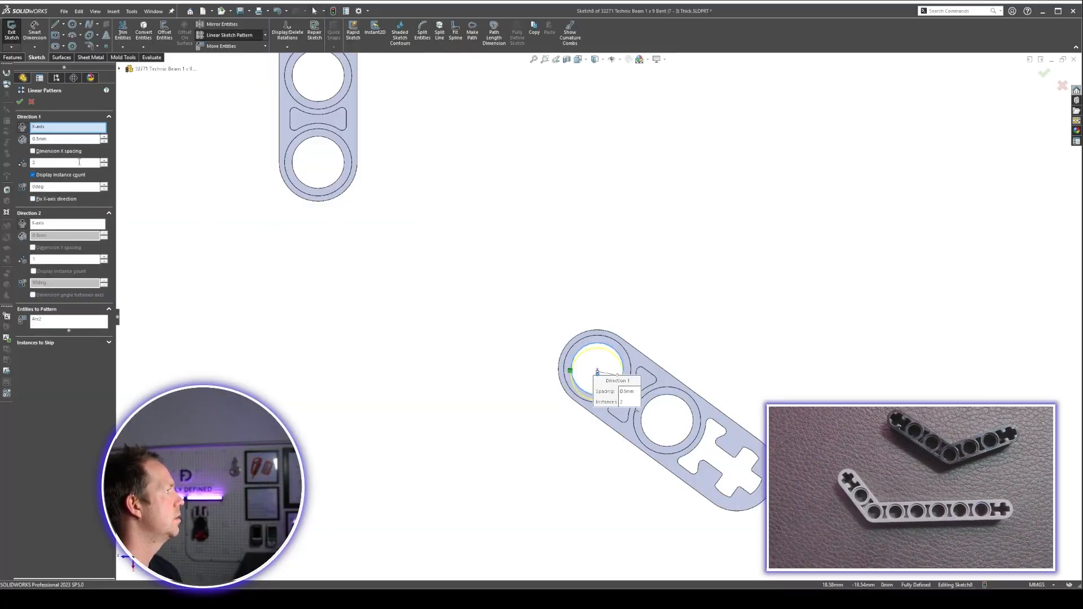
{"action": "double_click", "coordinate": [67, 139]}
{"action": "type", "text": "8"}
{"action": "key", "text": "Return"}
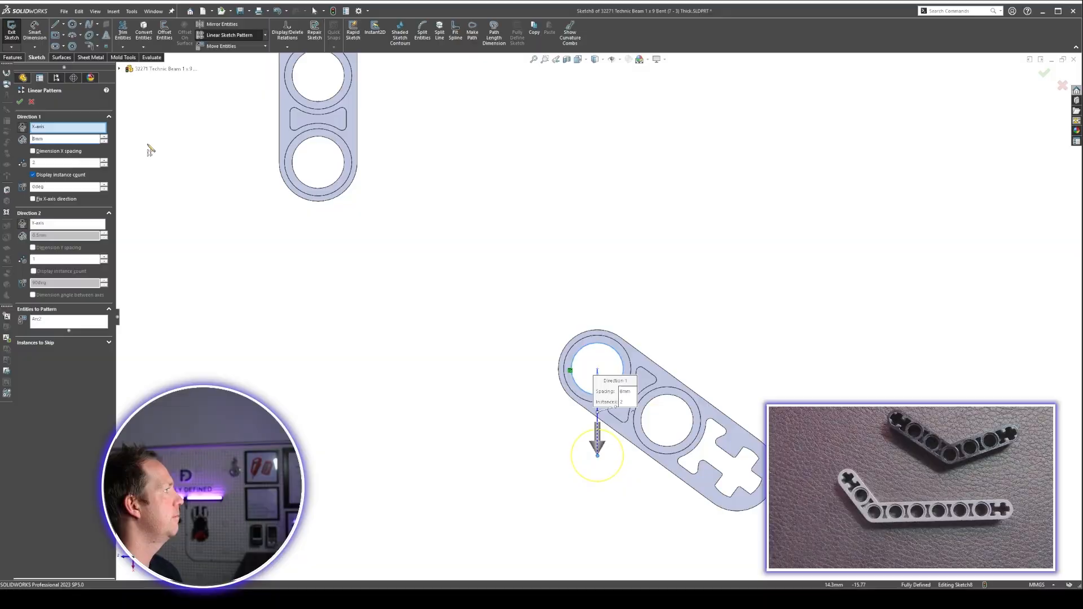
{"action": "left_click", "coordinate": [104, 161]}
{"action": "left_click", "coordinate": [104, 161]}
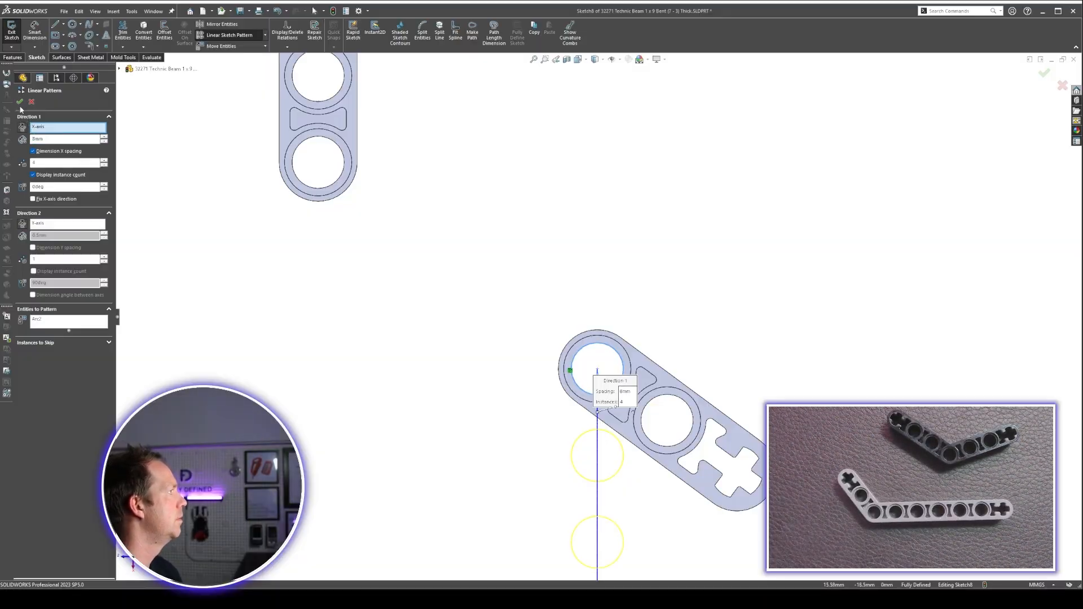
{"action": "left_click", "coordinate": [19, 102]}
{"action": "key", "text": "ctrl+8"}
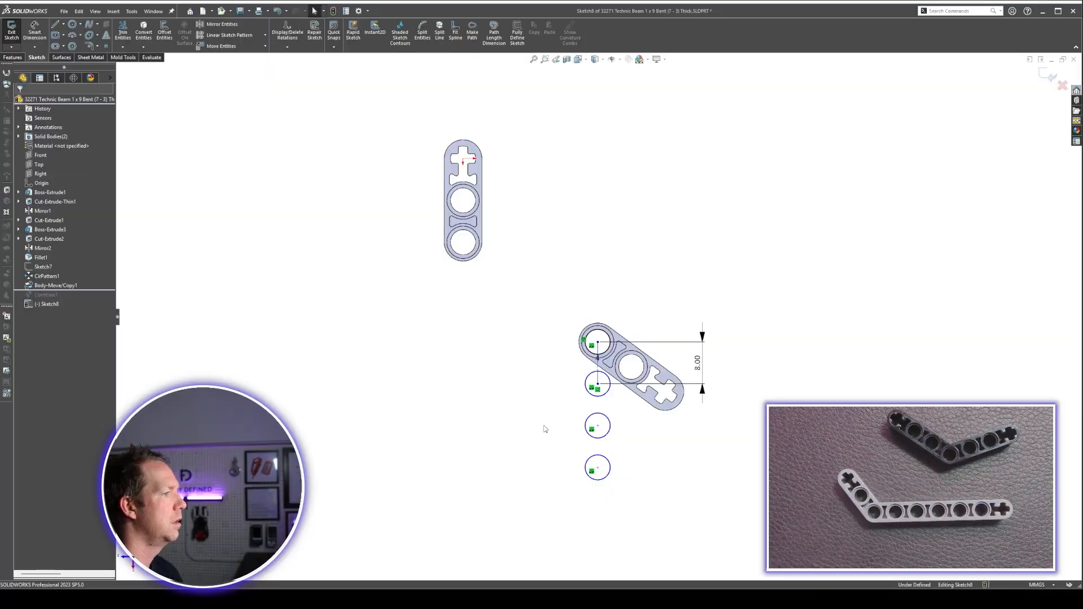
Swing the row of patterned circles around so it runs from the moved arm toward the other arm's end hole
{"action": "left_click_drag", "start_coordinate": [598, 384], "coordinate": [563, 315]}
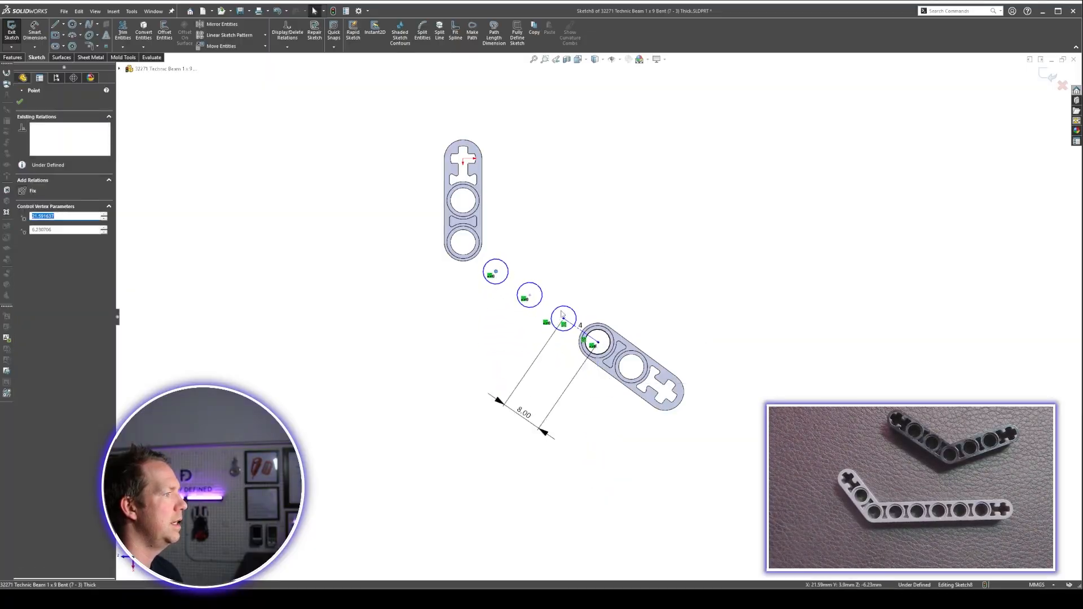
{"action": "scroll", "coordinate": [561, 311], "scroll_direction": "down", "scroll_amount": 3}
{"action": "left_click", "coordinate": [633, 292]}
{"action": "left_click_drag", "start_coordinate": [633, 367], "coordinate": [633, 368]}
{"action": "scroll", "coordinate": [617, 283], "scroll_direction": "down", "scroll_amount": 5}
{"action": "scroll", "coordinate": [649, 450], "scroll_direction": "up", "scroll_amount": 3}
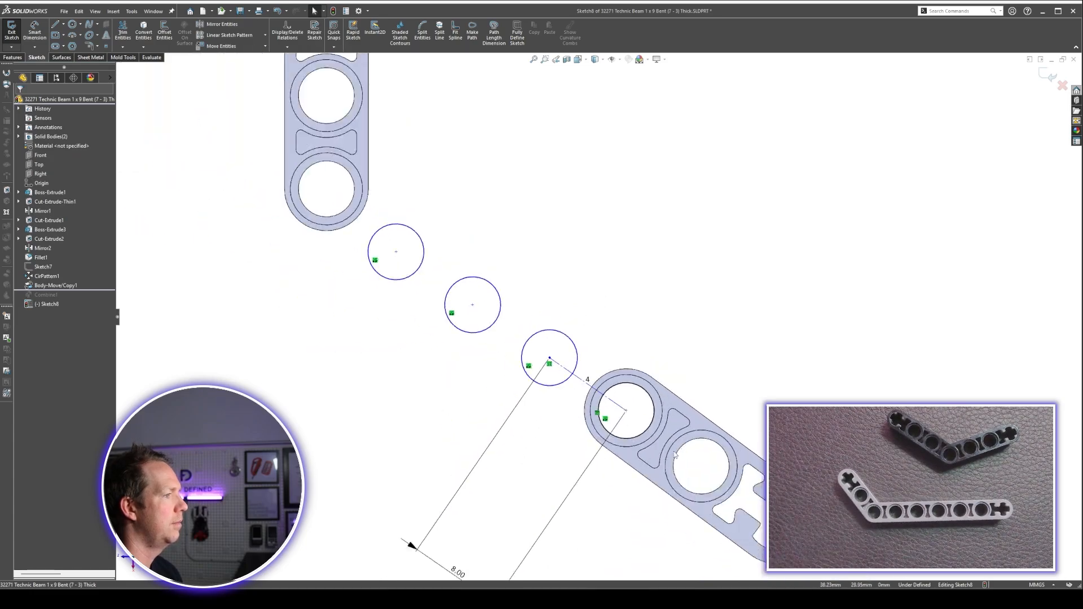
Try to make the pattern's construction line collinear with the moved arm's long outer edge, and delete that relation
{"action": "left_click", "coordinate": [636, 470]}
{"action": "left_click", "coordinate": [571, 373], "text": "ctrl"}
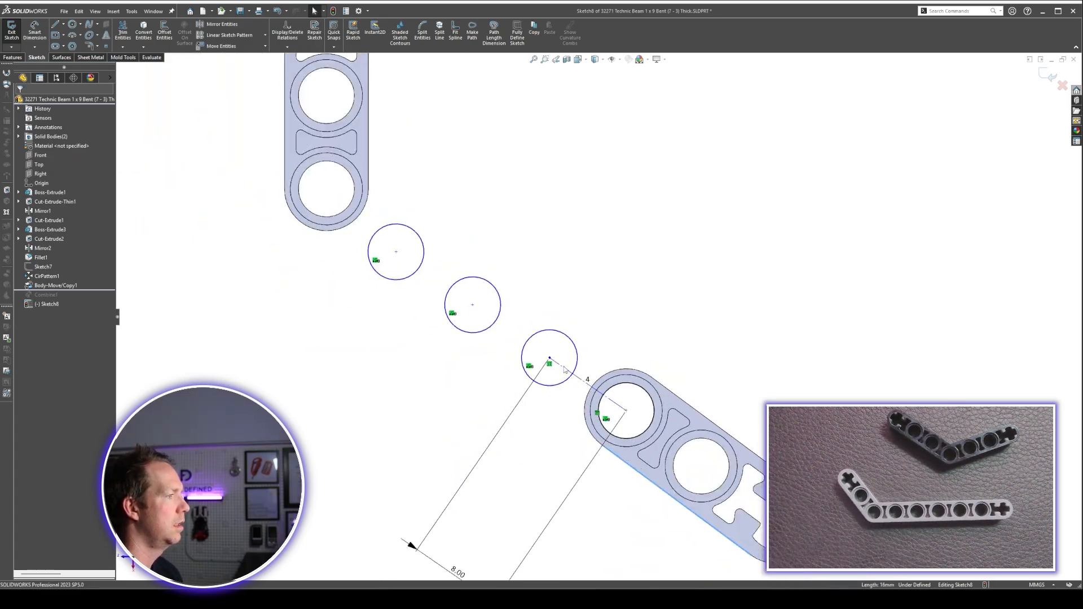
{"action": "left_click", "coordinate": [38, 240]}
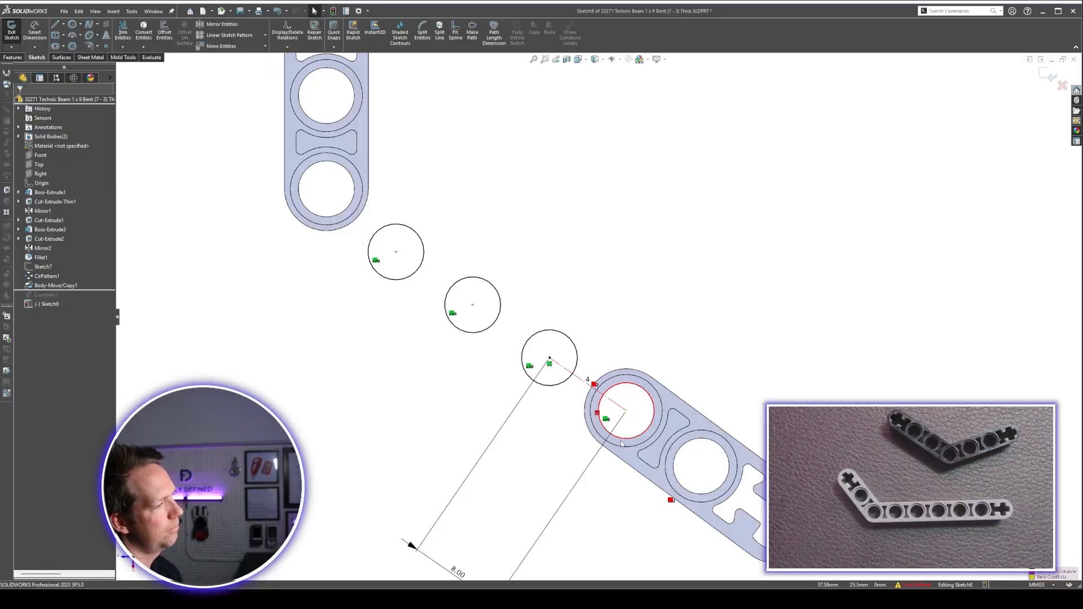
{"action": "left_click", "coordinate": [593, 385]}
{"action": "key", "text": "Delete"}
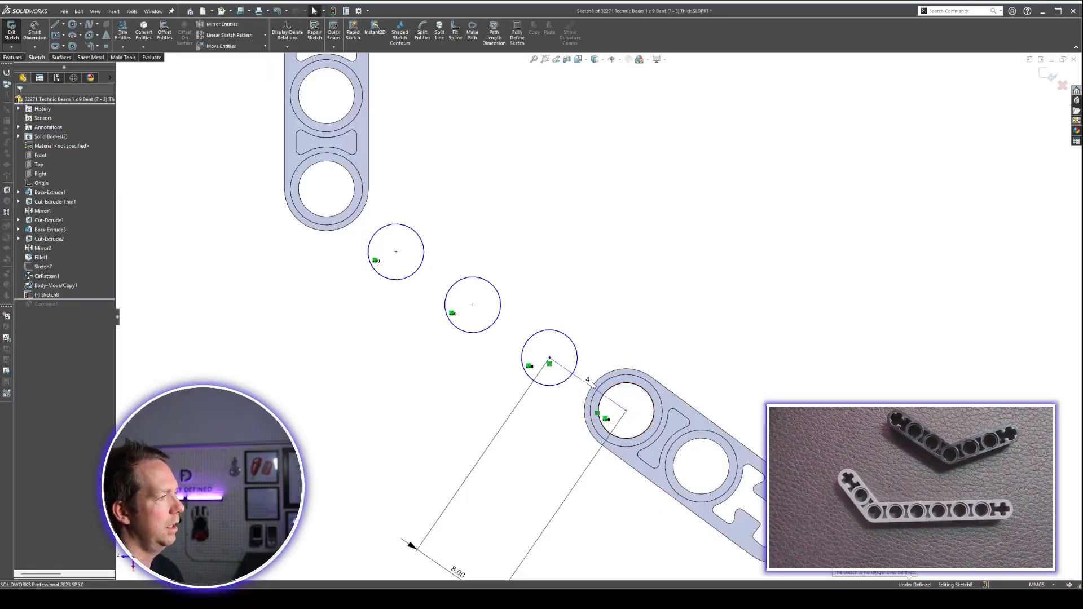
Make the pattern's construction line parallel to the moved arm's long outer edge
{"action": "left_click", "coordinate": [576, 379]}
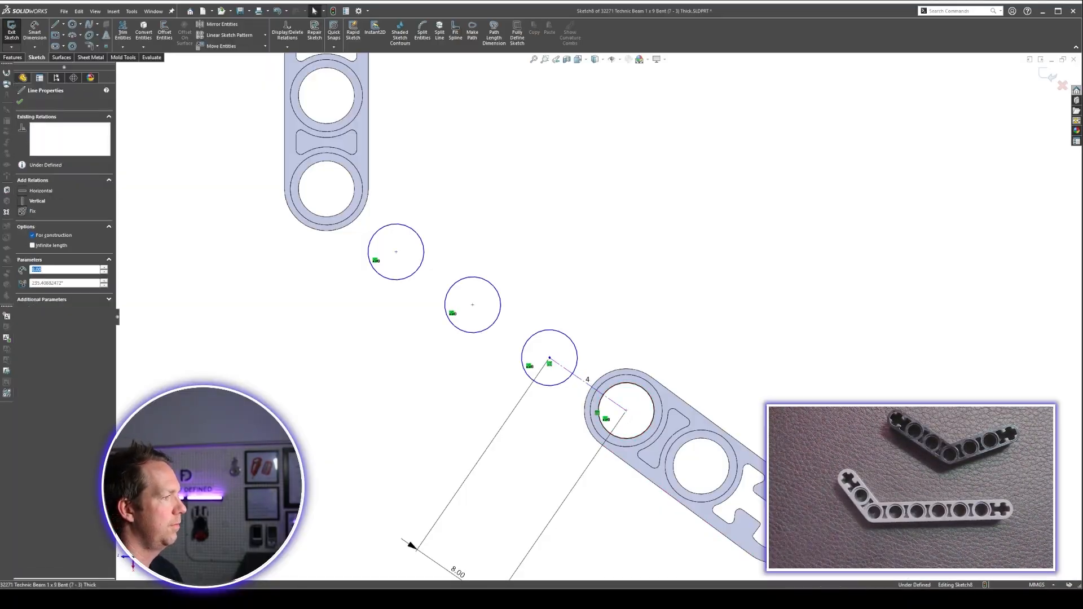
{"action": "left_click", "coordinate": [637, 473], "text": "ctrl"}
{"action": "left_click", "coordinate": [45, 259]}
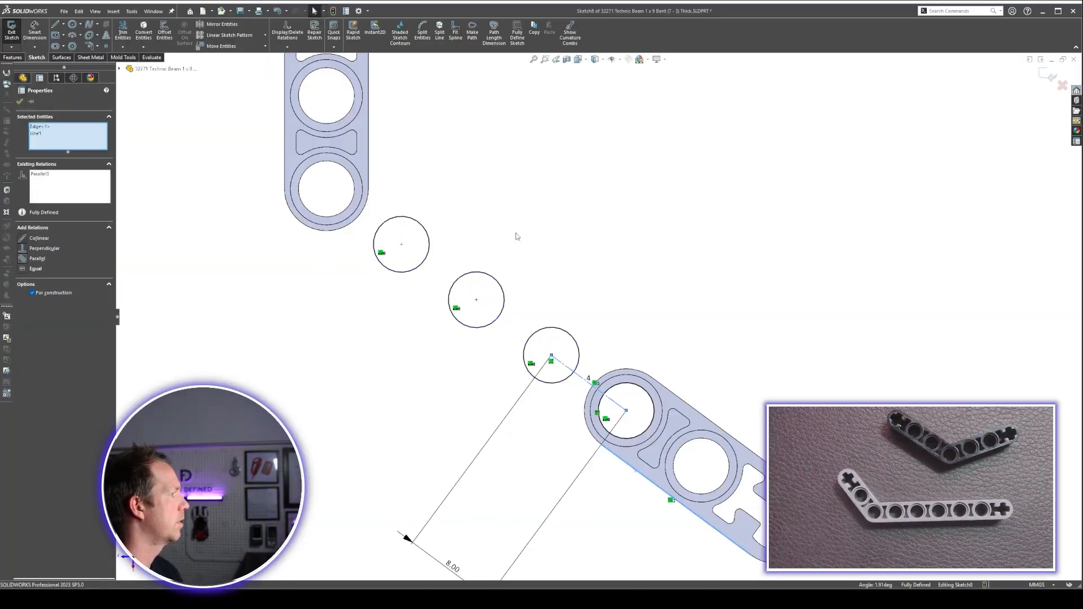
{"action": "left_click", "coordinate": [516, 235]}
Set the circle pattern's instance count to 5, check its alignment with the other arm's end hole, and exit the sketch
{"action": "scroll", "coordinate": [555, 316], "scroll_direction": "up", "scroll_amount": 2}
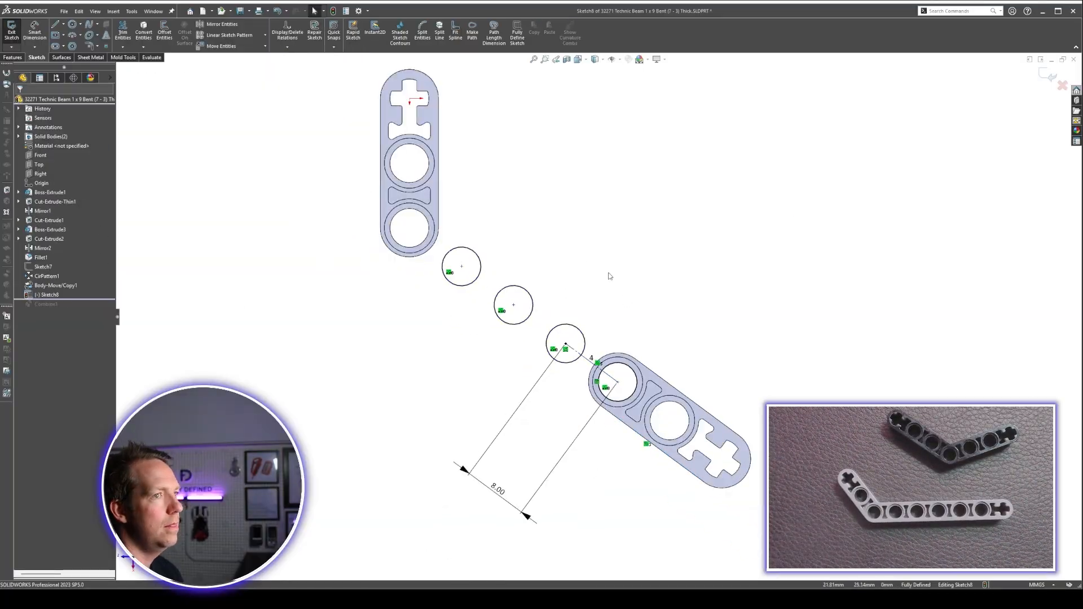
{"action": "scroll", "coordinate": [624, 370], "scroll_direction": "up", "scroll_amount": 2}
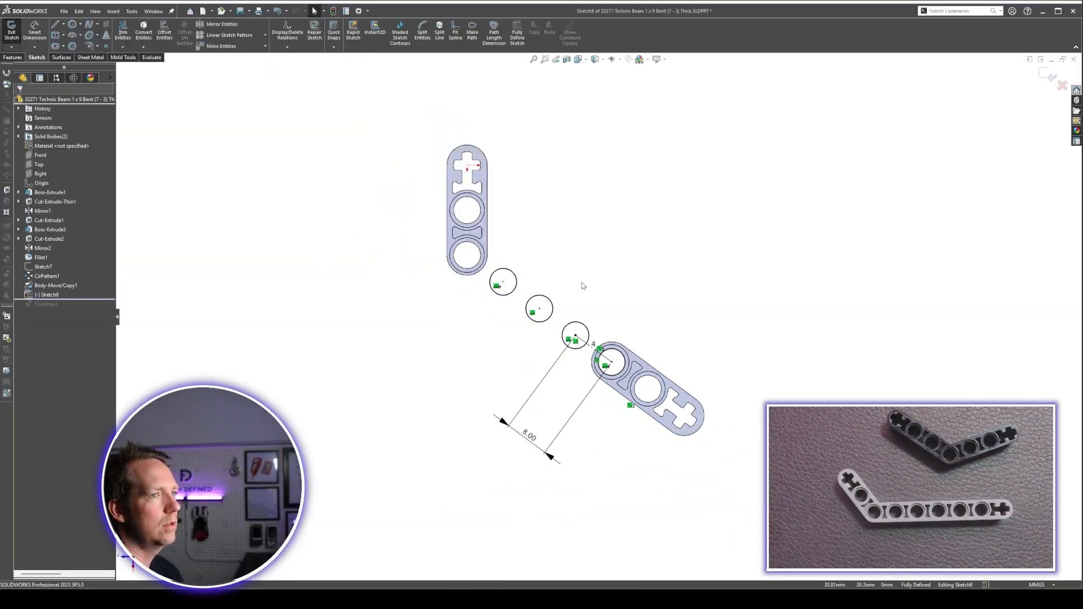
{"action": "double_click", "coordinate": [597, 360]}
{"action": "type", "text": "5"}
{"action": "key", "text": "Return"}
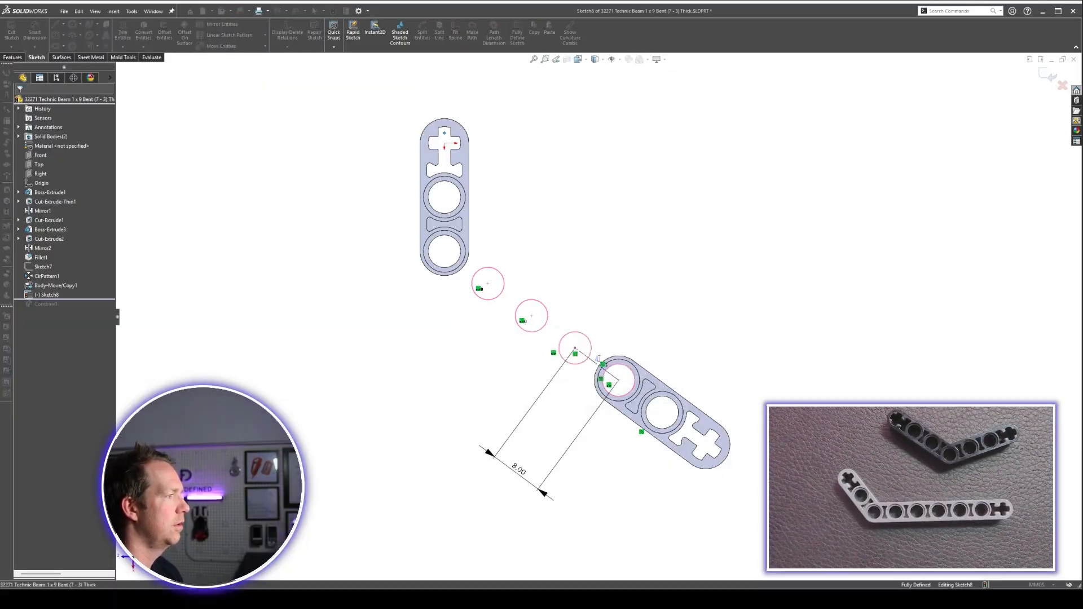
{"action": "left_click", "coordinate": [500, 246]}
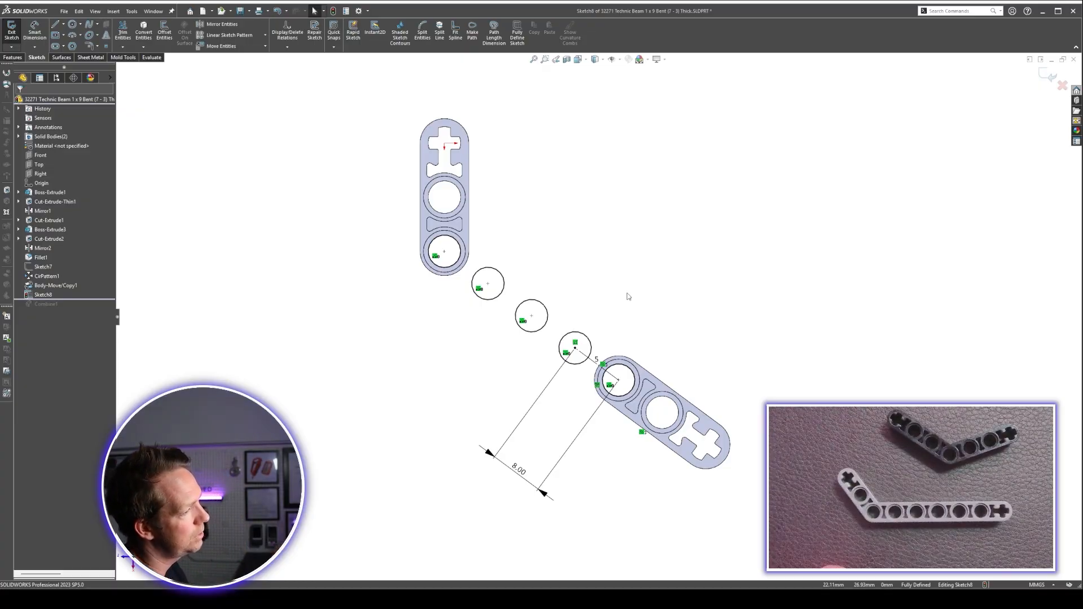
{"action": "mouse_move", "coordinate": [613, 342]}
{"action": "middle_mouse_down"}
{"action": "mouse_move", "coordinate": [617, 162]}
{"action": "mouse_move", "coordinate": [683, 252]}
{"action": "mouse_move", "coordinate": [646, 285]}
{"action": "middle_mouse_up"}
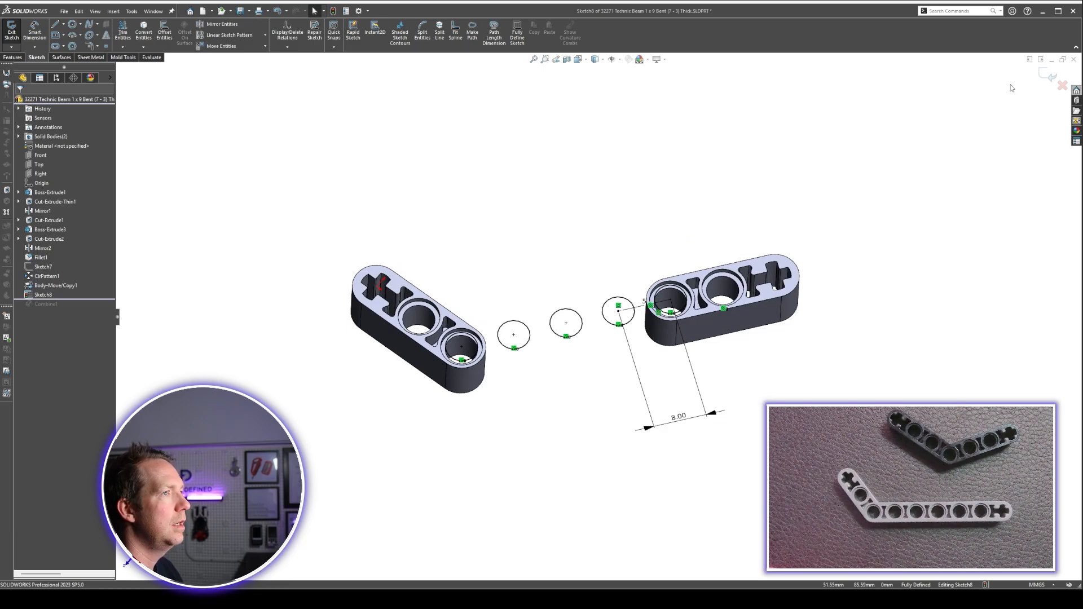
{"action": "left_click", "coordinate": [1048, 76]}
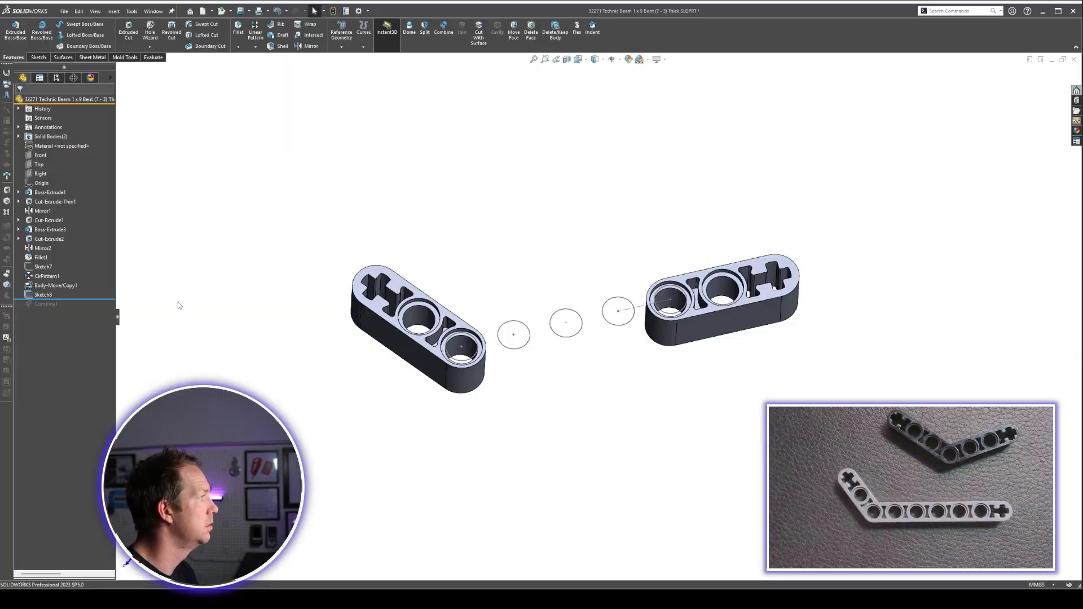
Delete the hole-spacing check sketch, Sketch8, from the feature history
{"action": "left_click", "coordinate": [43, 294]}
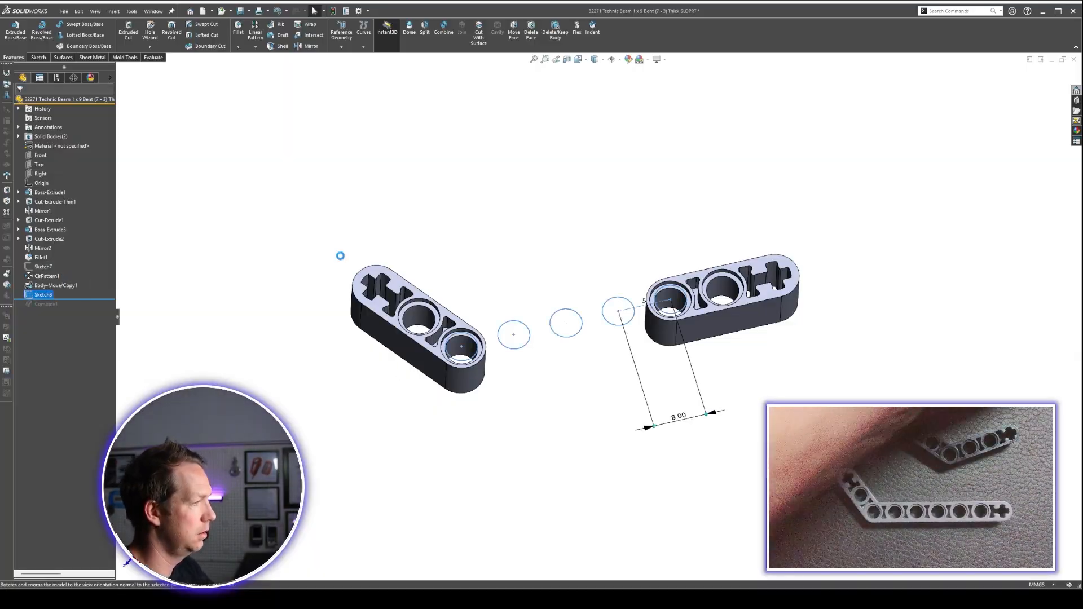
{"action": "key", "text": "Delete"}
{"action": "scroll", "coordinate": [758, 339], "scroll_direction": "down", "scroll_amount": 5}
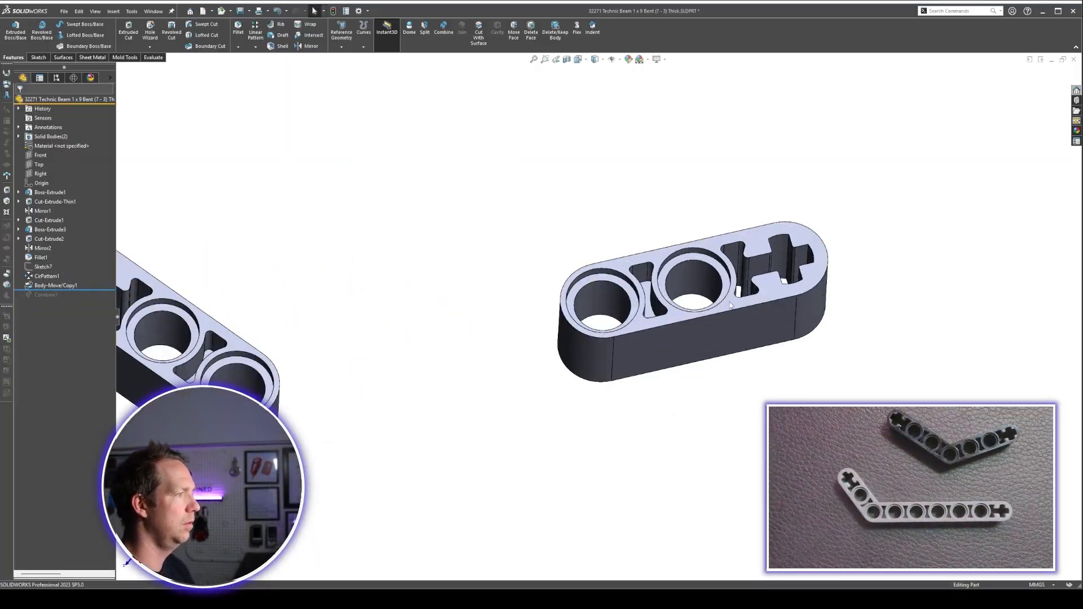
Examine the end faces and the cross hole of the moved arm alongside the other arm's end
{"action": "mouse_move", "coordinate": [730, 306]}
{"action": "middle_mouse_down"}
{"action": "mouse_move", "coordinate": [697, 243]}
{"action": "mouse_move", "coordinate": [732, 326]}
{"action": "middle_mouse_up"}
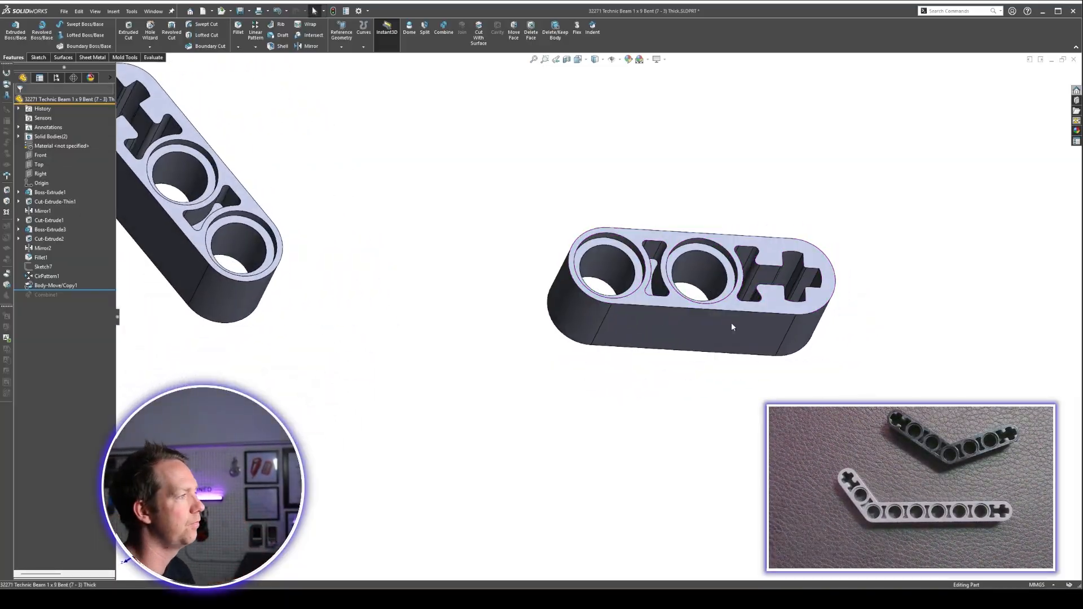
{"action": "middle_click_drag", "start_coordinate": [700, 344], "coordinate": [585, 311]}
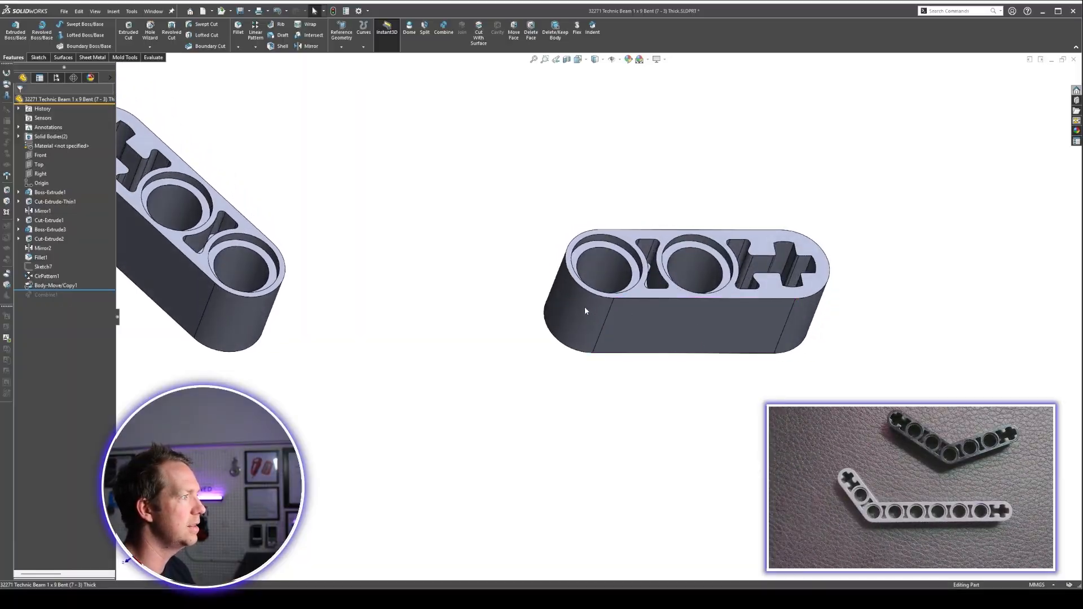
{"action": "left_click", "coordinate": [585, 308]}
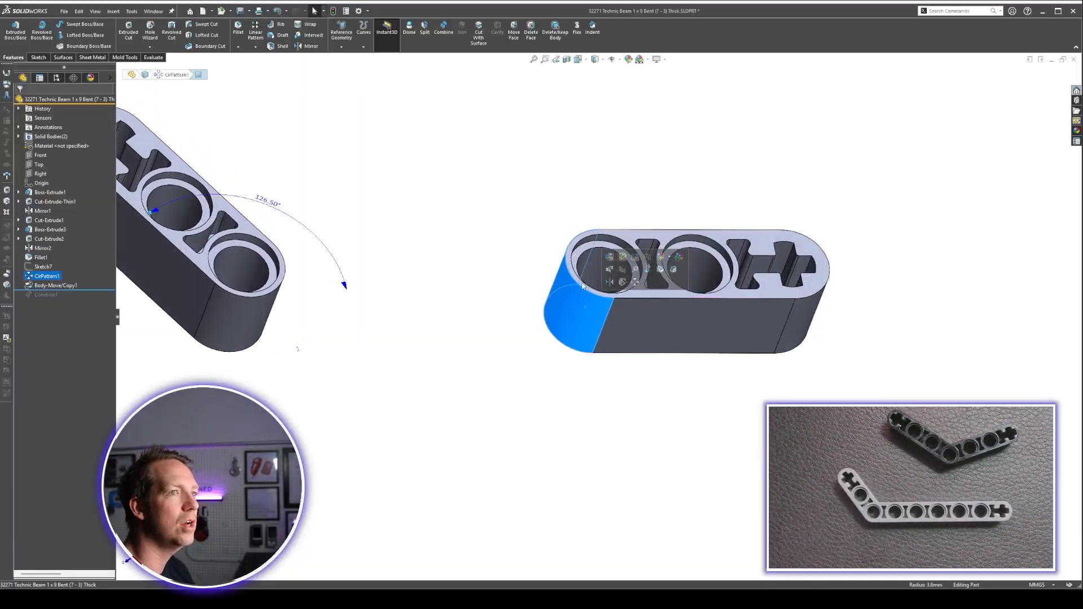
{"action": "left_click", "coordinate": [229, 308]}
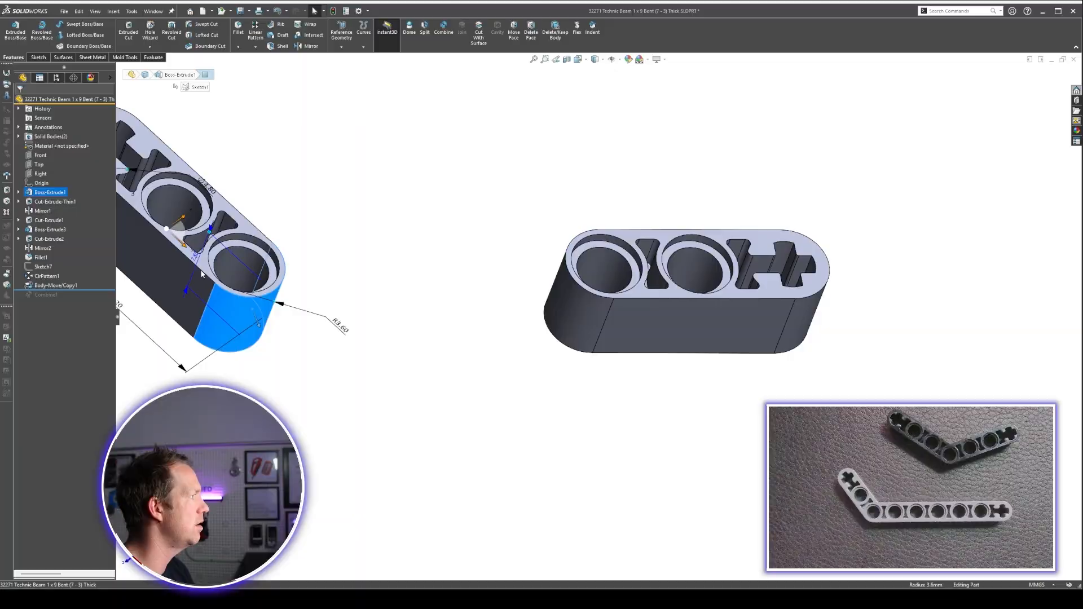
{"action": "left_click", "coordinate": [599, 321]}
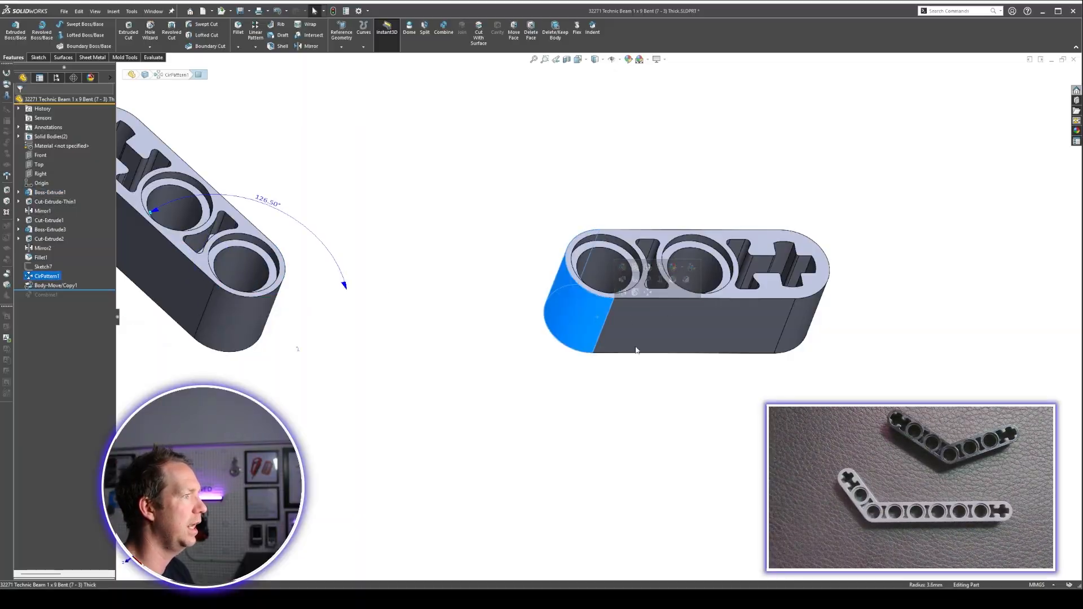
{"action": "left_click", "coordinate": [722, 413]}
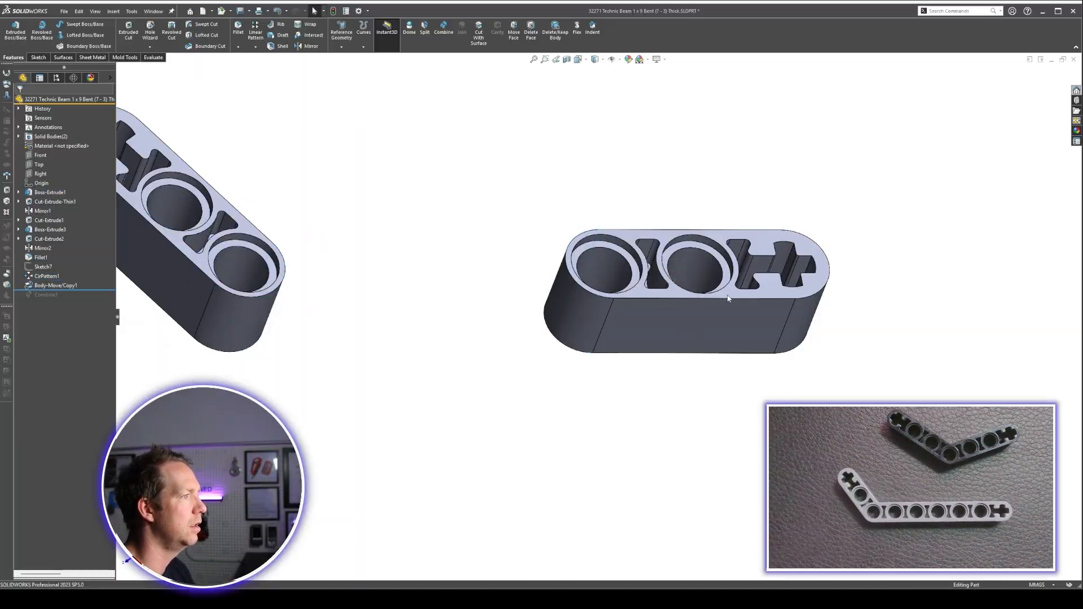
{"action": "left_click", "coordinate": [783, 270]}
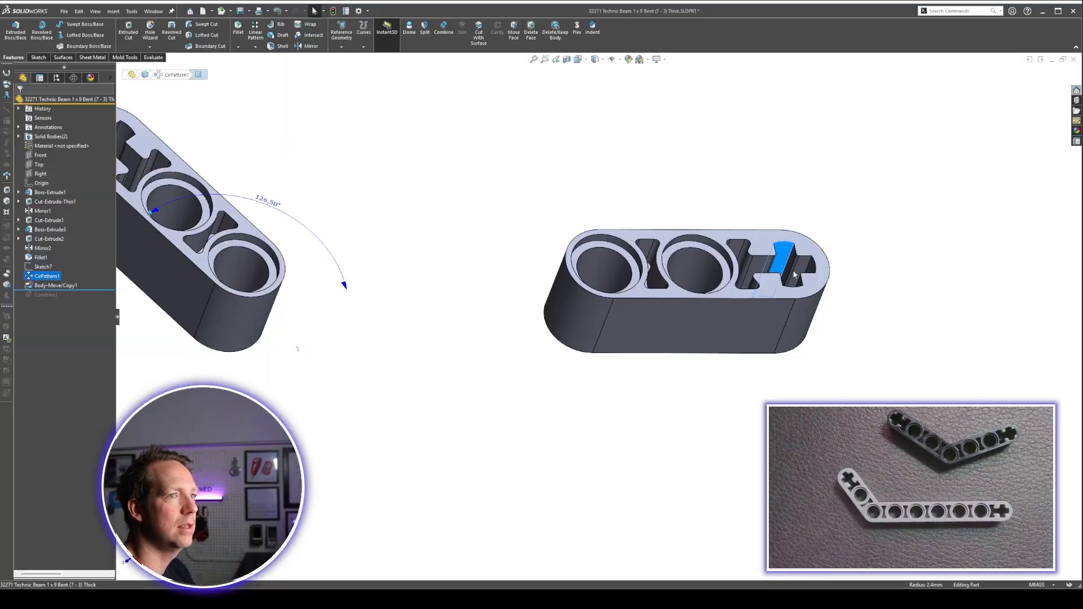
{"action": "left_click", "coordinate": [702, 357]}
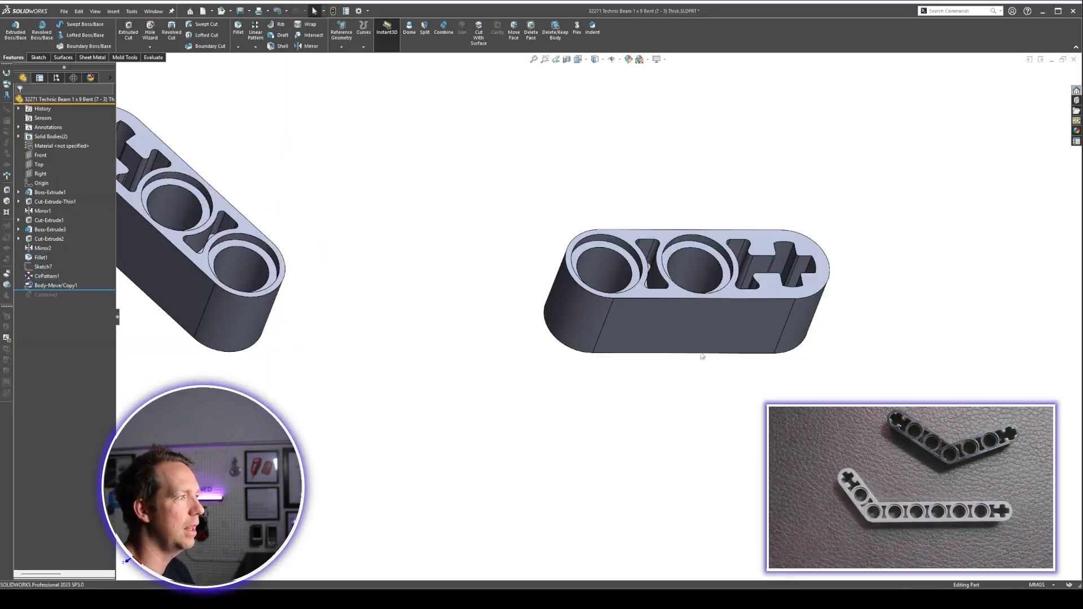
Start a sketch on the moved arm's top face and view it face-on
{"action": "left_click", "coordinate": [629, 240]}
{"action": "left_click", "coordinate": [655, 201]}
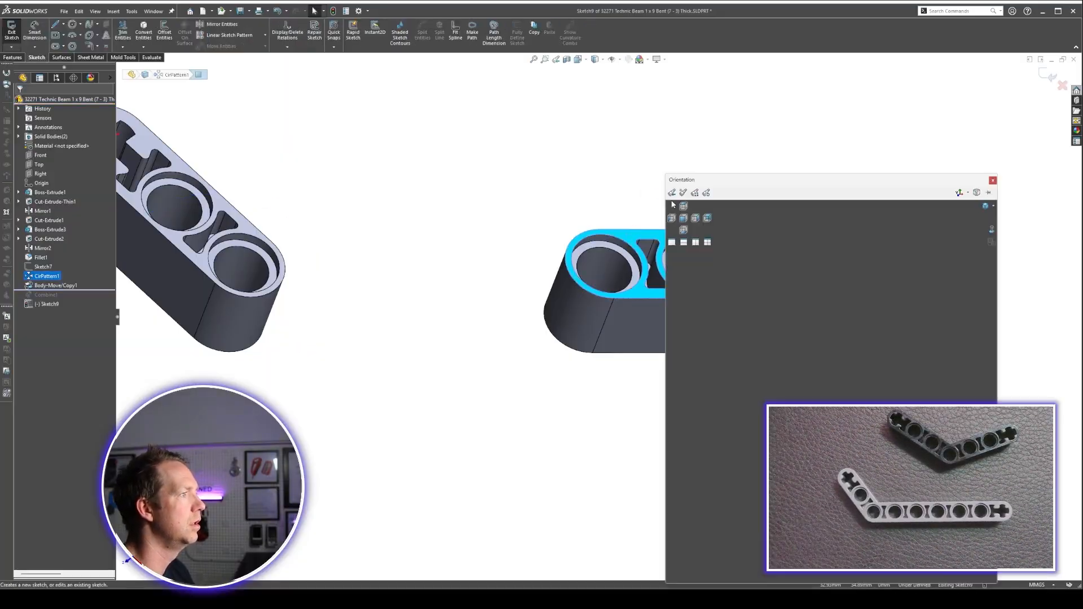
{"action": "left_click", "coordinate": [991, 229]}
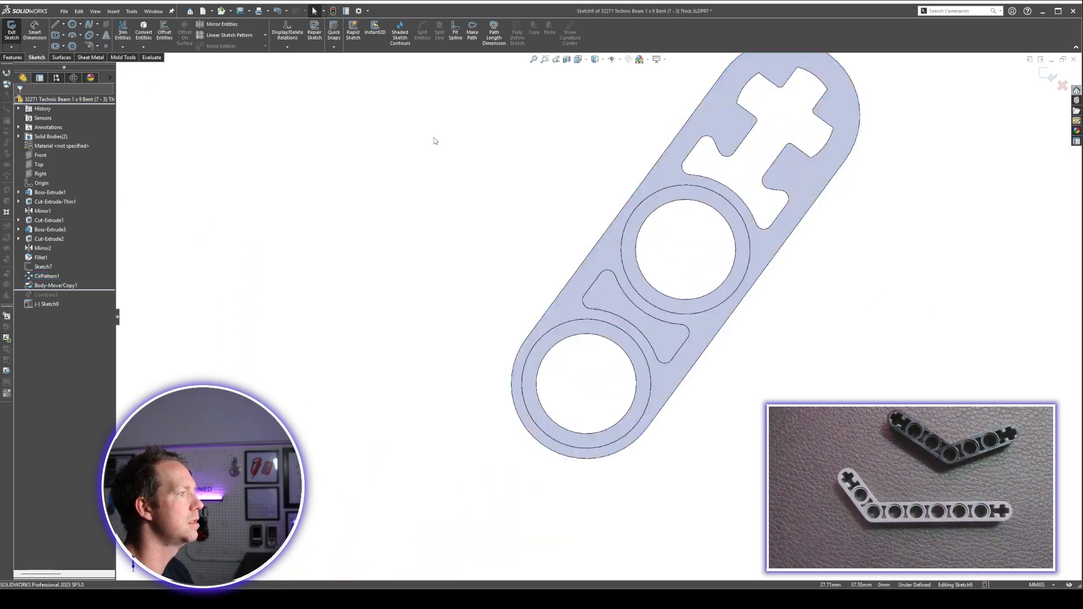
{"action": "scroll", "coordinate": [848, 248], "scroll_direction": "up", "scroll_amount": 2}
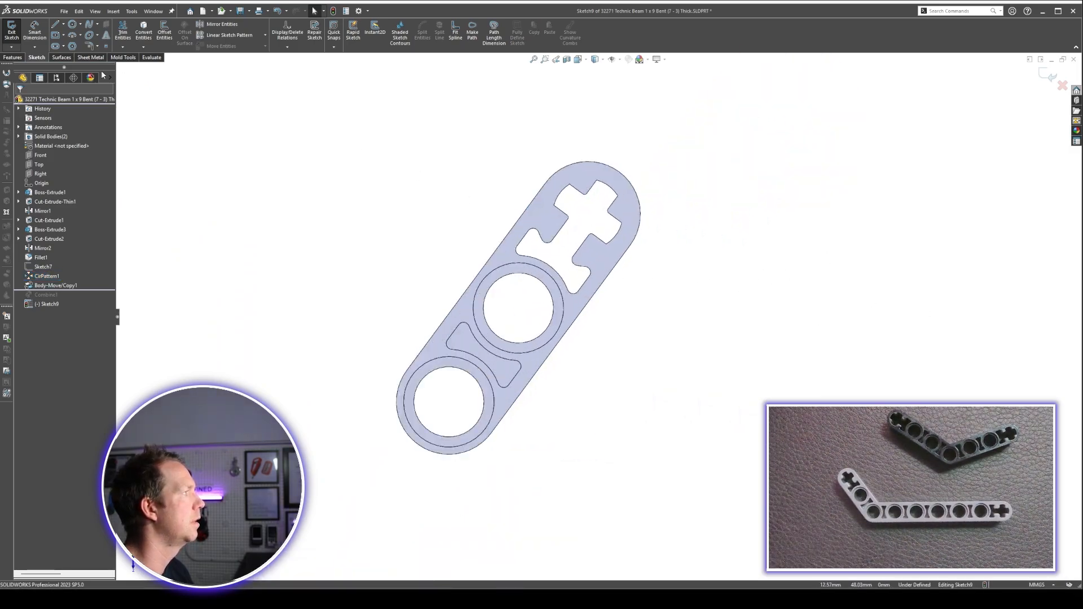
{"action": "left_click", "coordinate": [56, 35]}
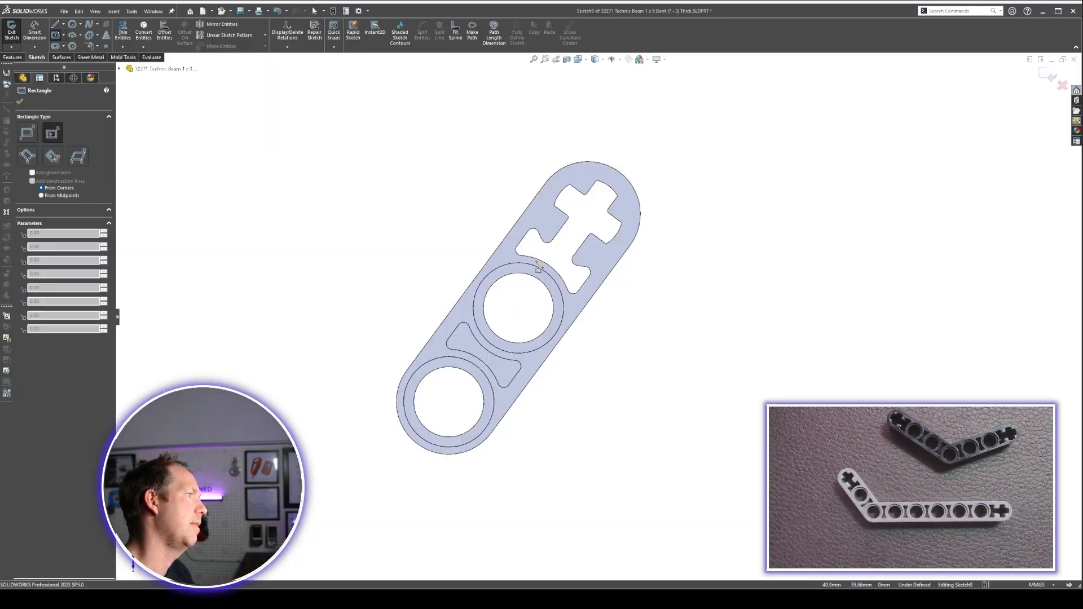
{"action": "key", "text": "Escape"}
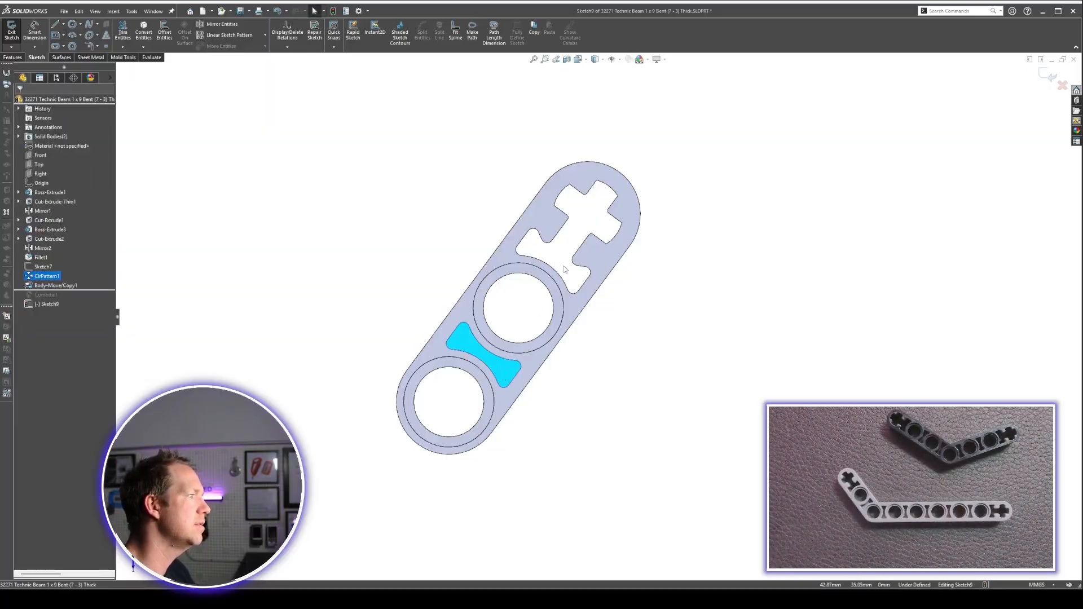
Examine the moved arm's top face around the round holes and pockets, and compare its position with the other arm
{"action": "scroll", "coordinate": [503, 412], "scroll_direction": "up", "scroll_amount": 8}
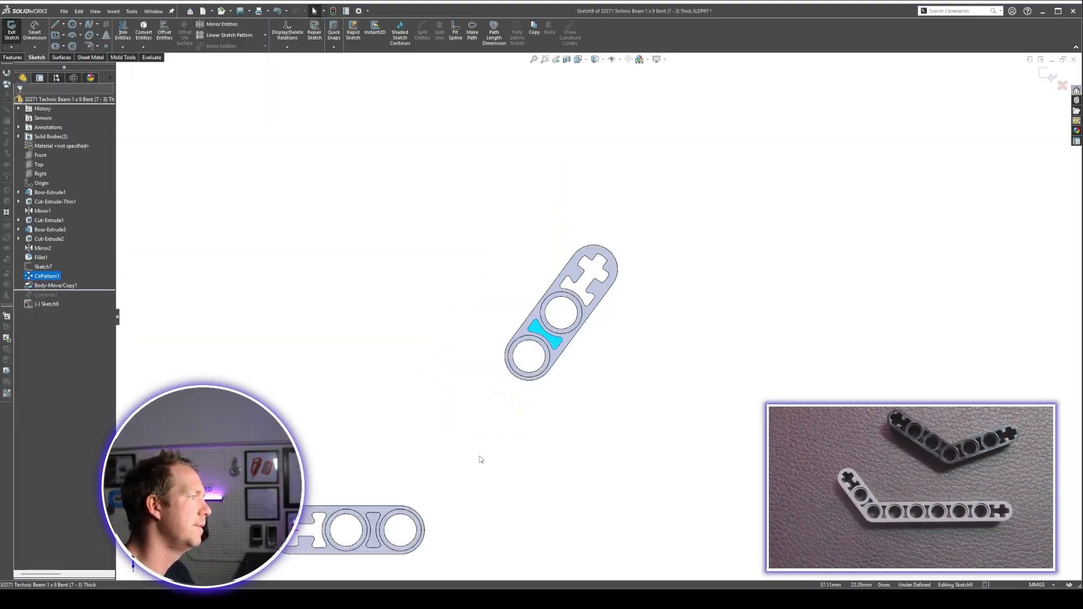
{"action": "scroll", "coordinate": [521, 389], "scroll_direction": "down", "scroll_amount": 3}
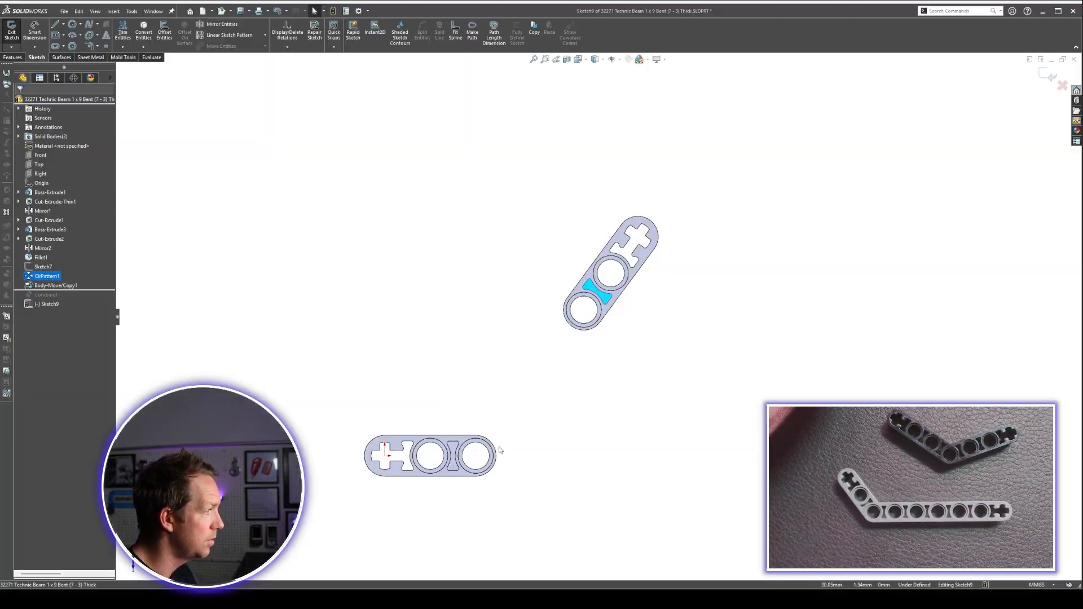
{"action": "scroll", "coordinate": [610, 272], "scroll_direction": "down", "scroll_amount": 4}
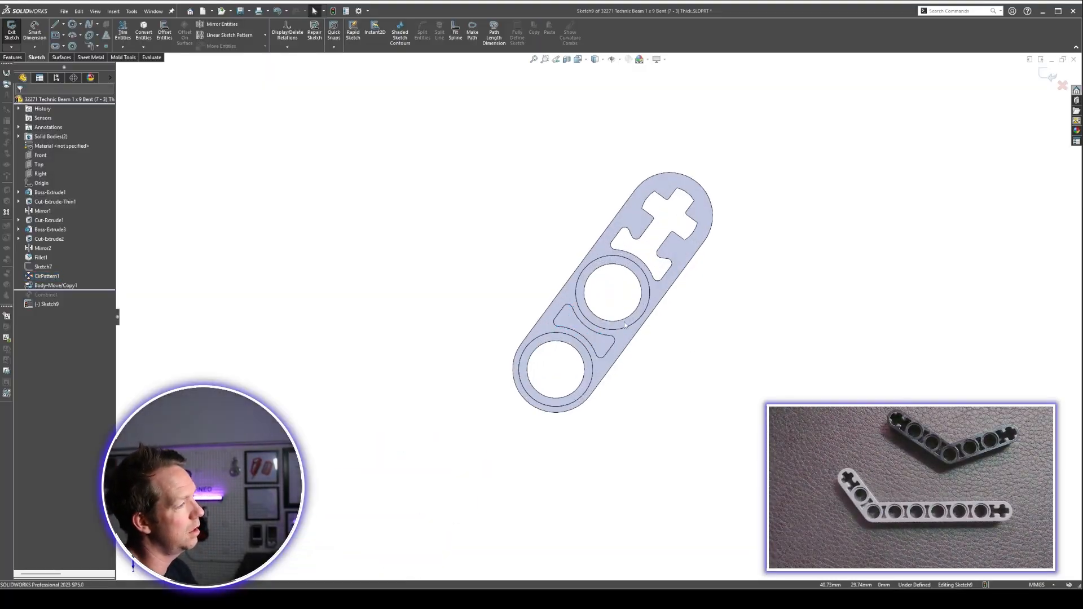
{"action": "scroll", "coordinate": [625, 324], "scroll_direction": "down", "scroll_amount": 2}
{"action": "left_click", "coordinate": [623, 349]}
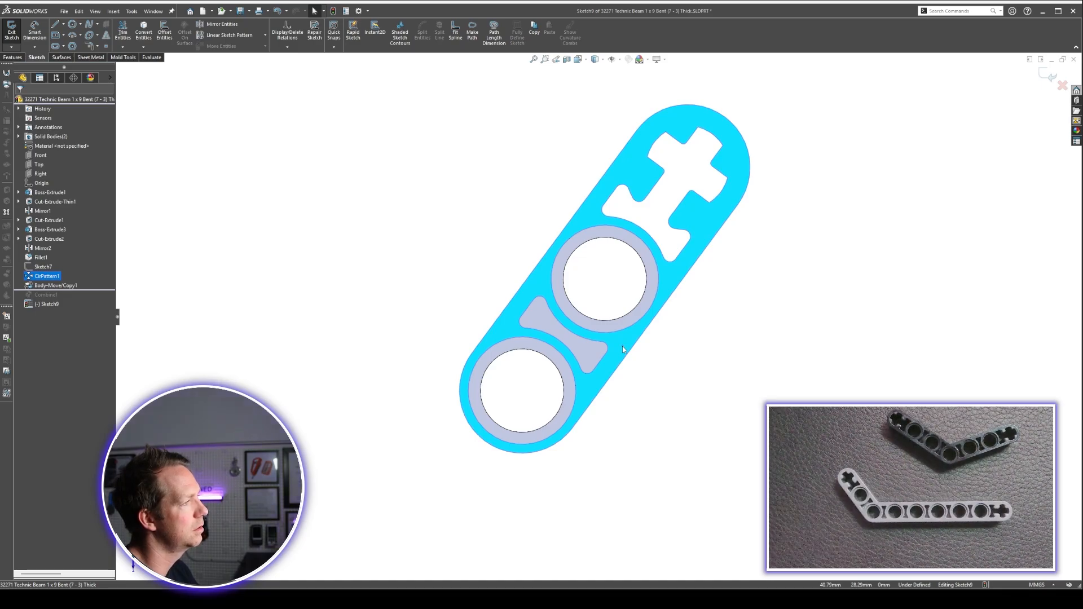
{"action": "left_click", "coordinate": [667, 362]}
{"action": "left_click", "coordinate": [622, 341]}
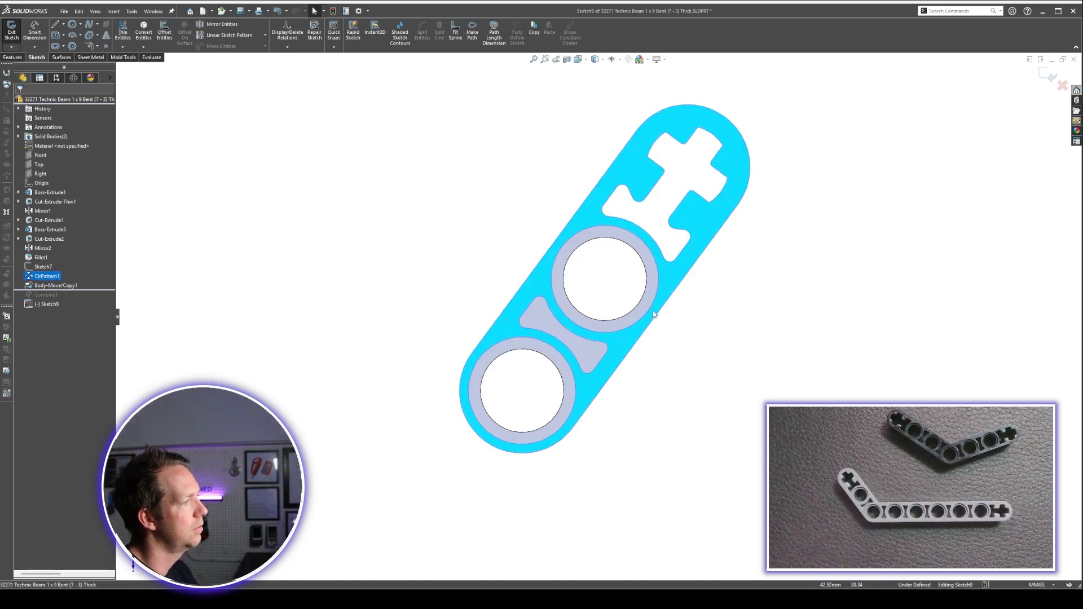
{"action": "left_click", "coordinate": [721, 350]}
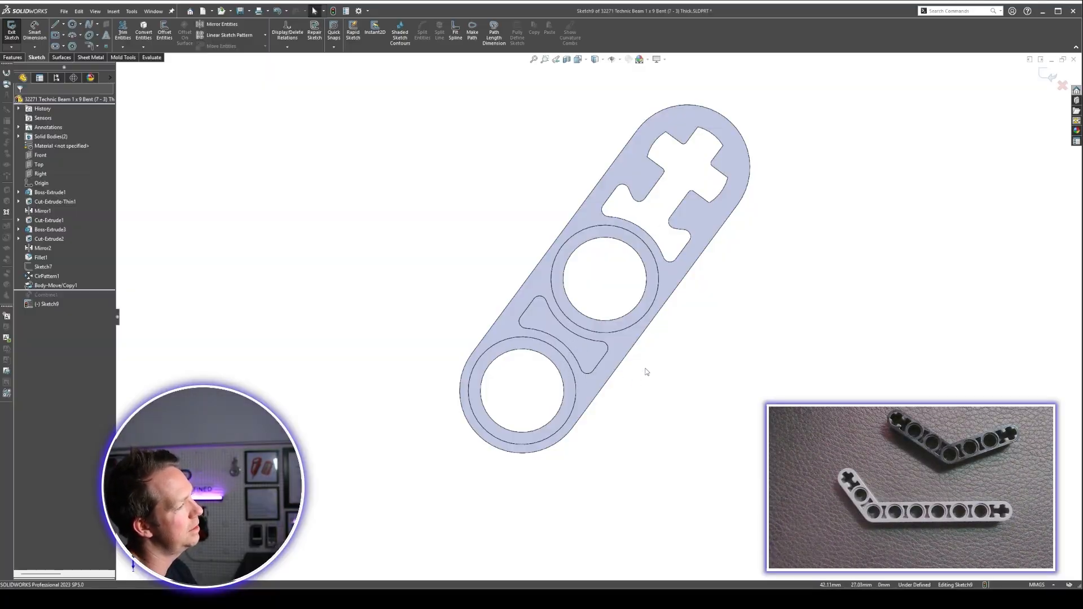
Convert the pocket's arc edge beside the middle round hole into the sketch and extend both its ends towards the arm's long edges
{"action": "left_click", "coordinate": [638, 230]}
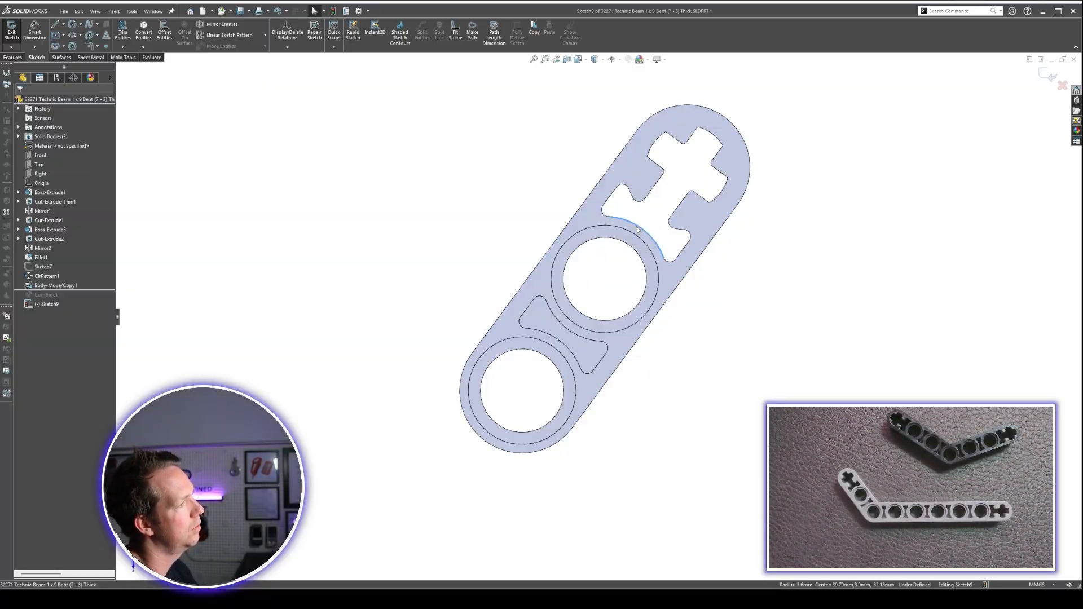
{"action": "key", "text": "c"}
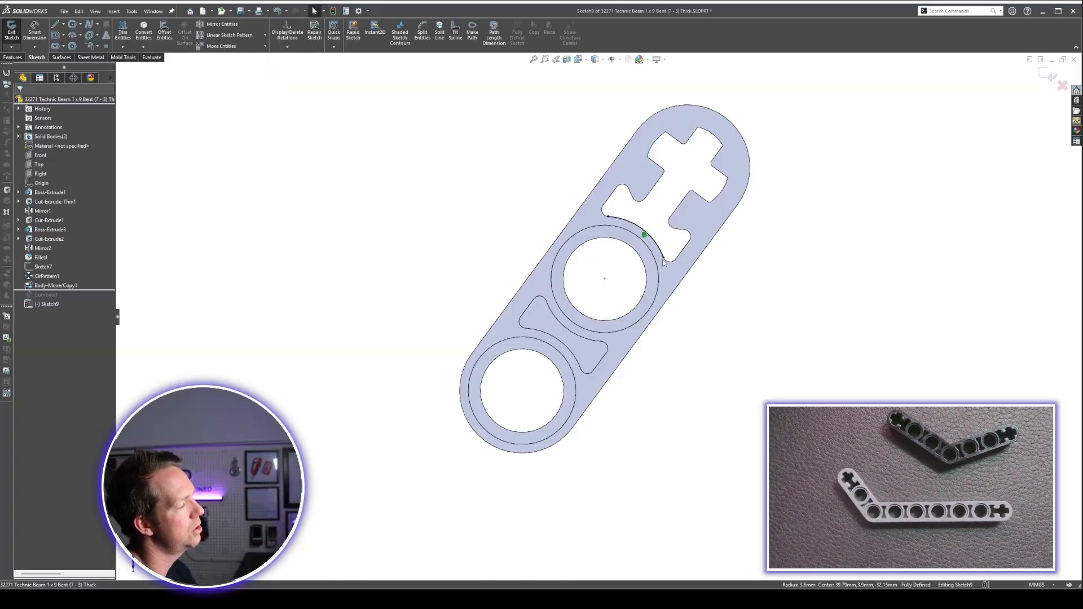
{"action": "left_click_drag", "start_coordinate": [663, 260], "coordinate": [667, 278]}
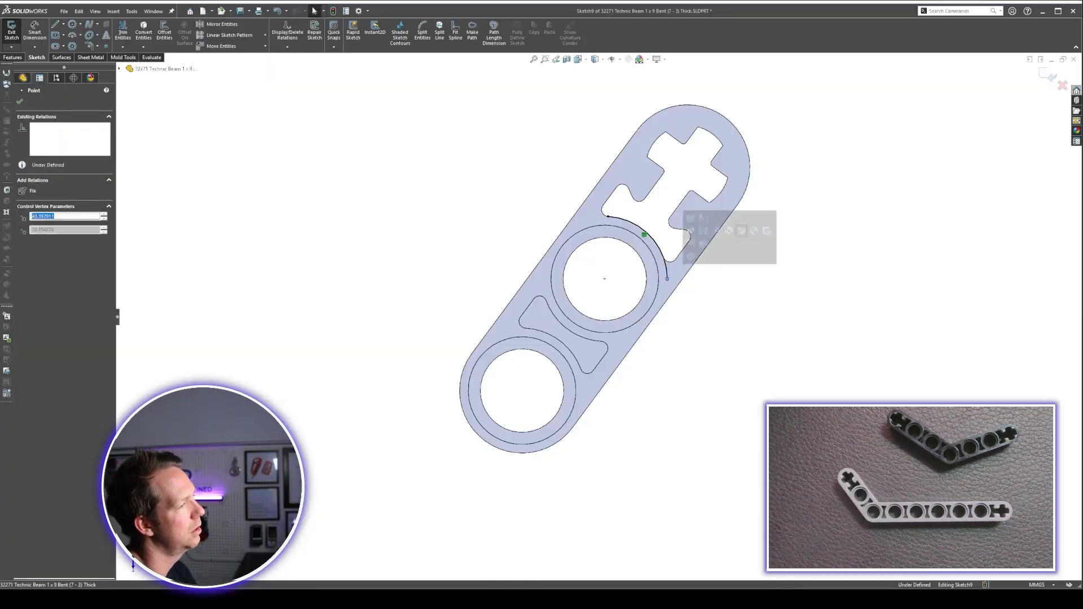
{"action": "left_click_drag", "start_coordinate": [608, 217], "coordinate": [584, 221]}
{"action": "left_click", "coordinate": [710, 341]}
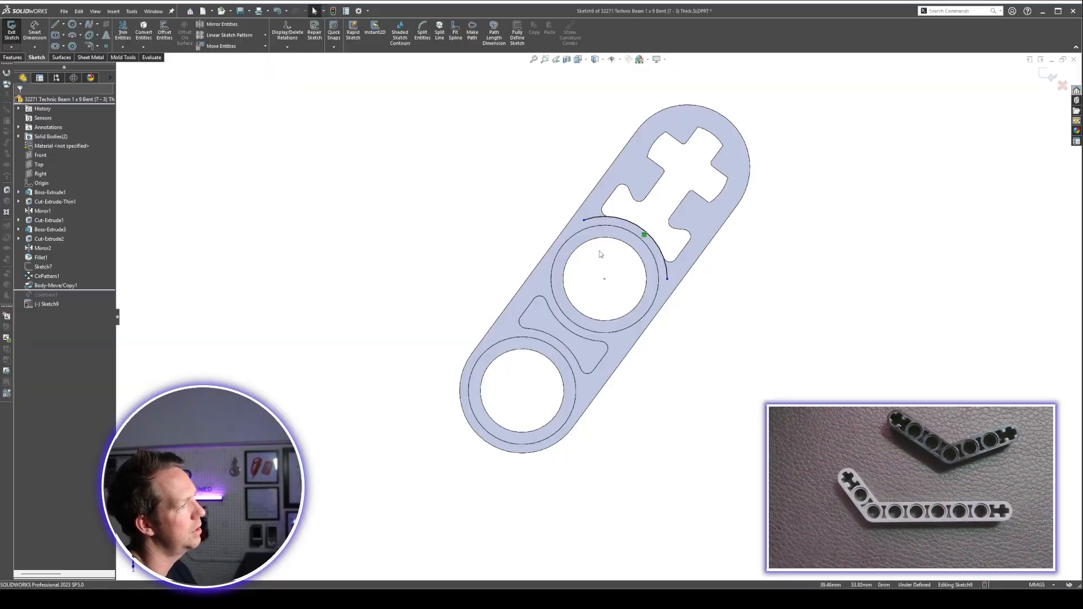
Convert the pocket's arc edge beside the end round hole into the sketch and extend both its ends towards the long edges
{"action": "left_click", "coordinate": [560, 344]}
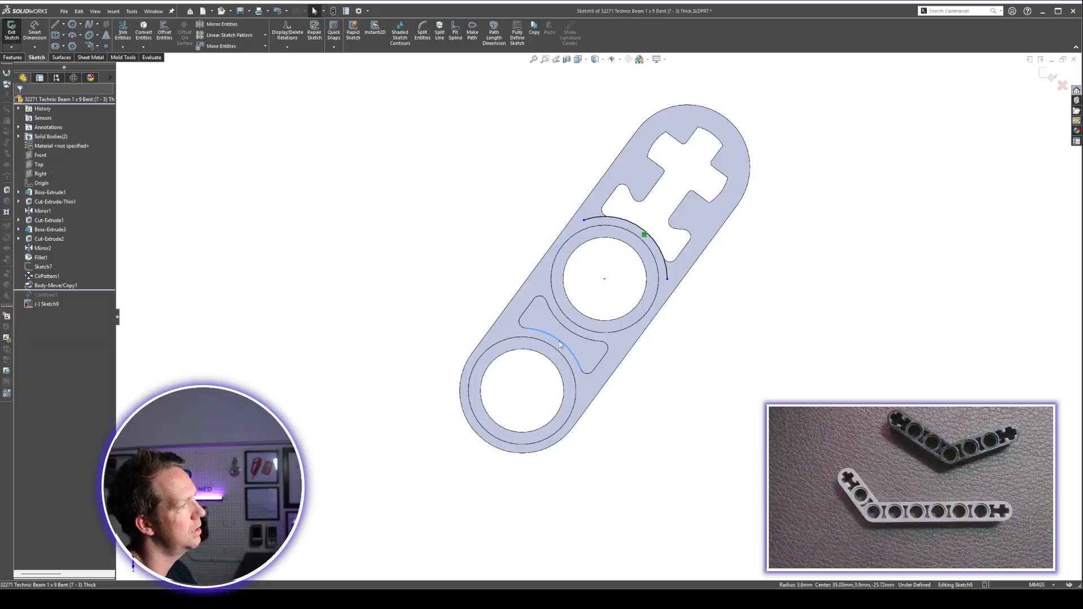
{"action": "right_click_drag", "start_coordinate": [559, 341], "coordinate": [585, 369]}
{"action": "left_click_drag", "start_coordinate": [582, 370], "coordinate": [585, 384]}
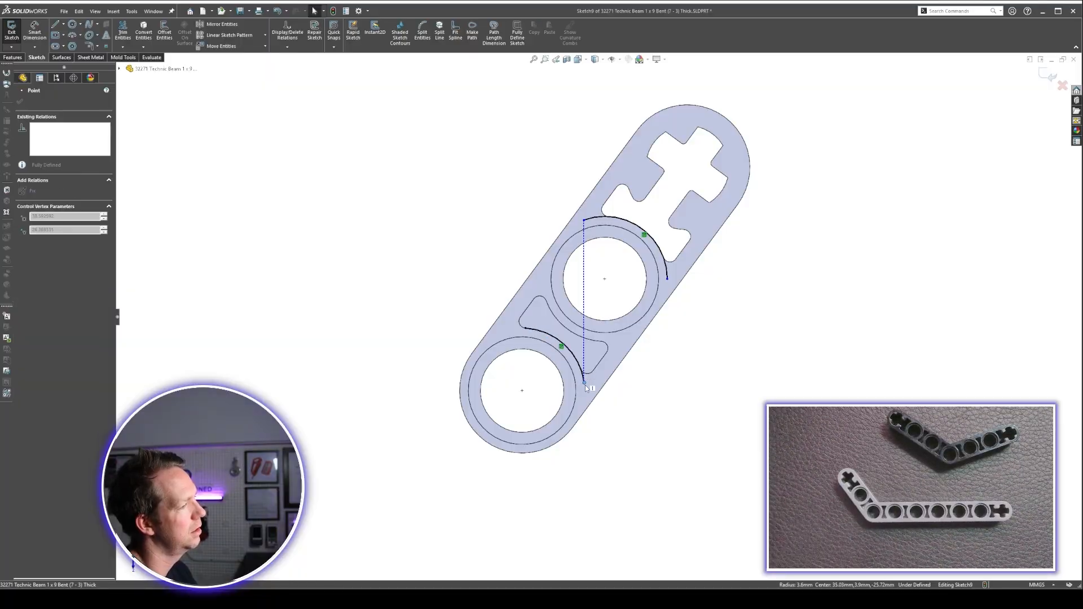
{"action": "left_click_drag", "start_coordinate": [525, 328], "coordinate": [510, 332]}
{"action": "left_click", "coordinate": [739, 378]}
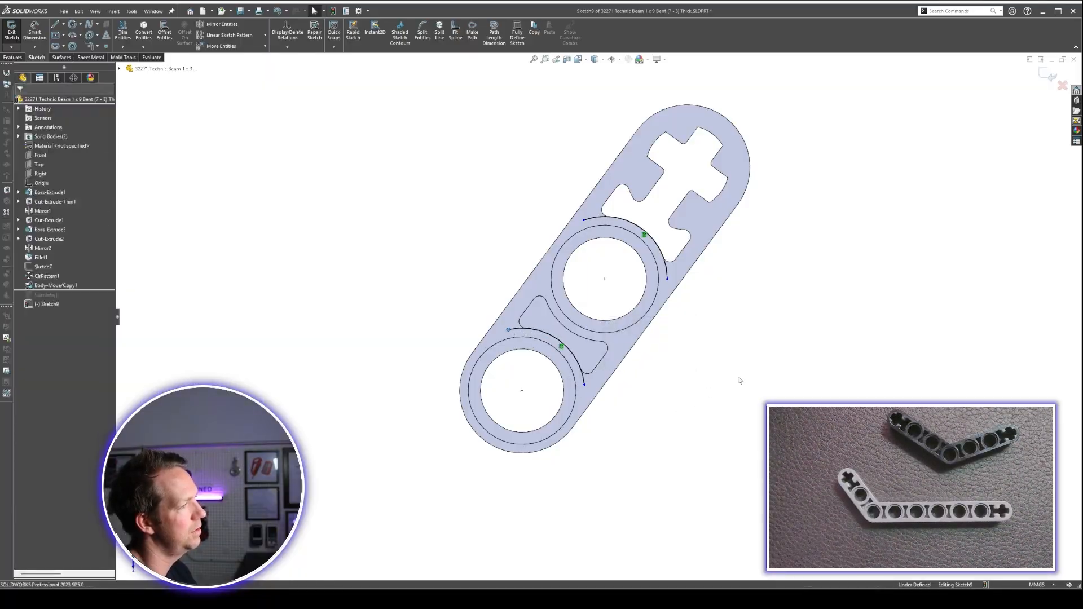
Draw a line across the moved arm from one long edge to the other, over the middle hole's converted arc
{"action": "key", "text": "l"}
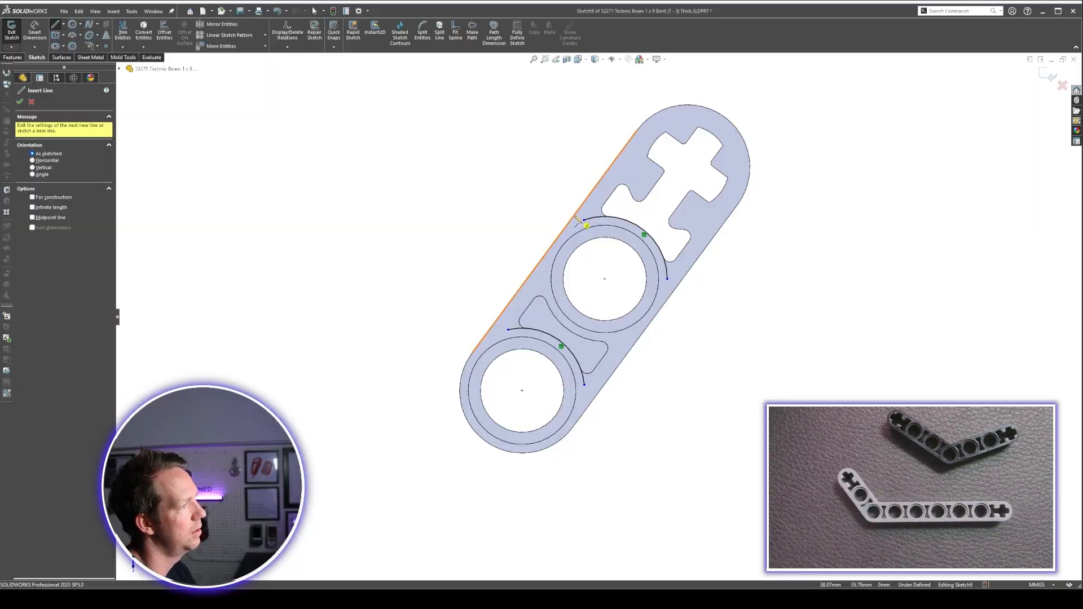
{"action": "left_click", "coordinate": [584, 220]}
{"action": "left_click", "coordinate": [679, 286]}
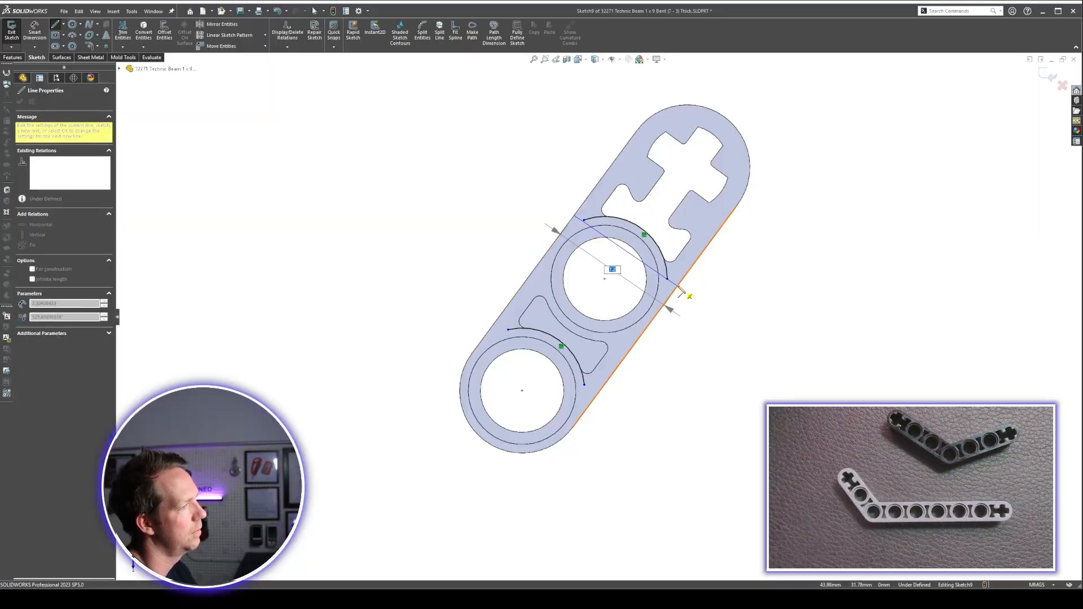
{"action": "key", "text": "Escape"}
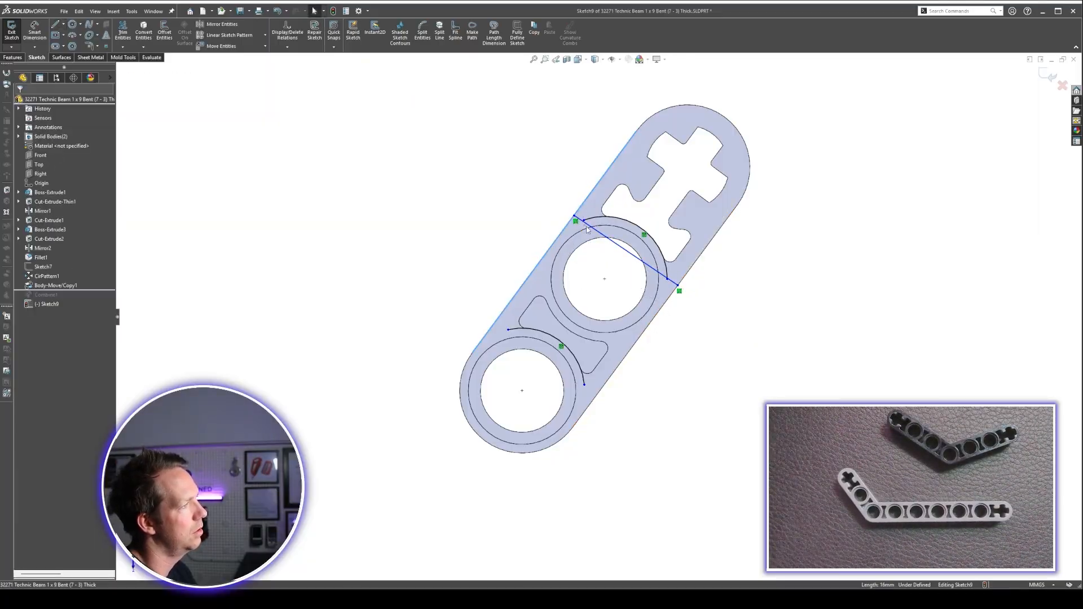
Make the cross line perpendicular to the moved arm's long outer edge
{"action": "left_click", "coordinate": [592, 229], "text": "ctrl"}
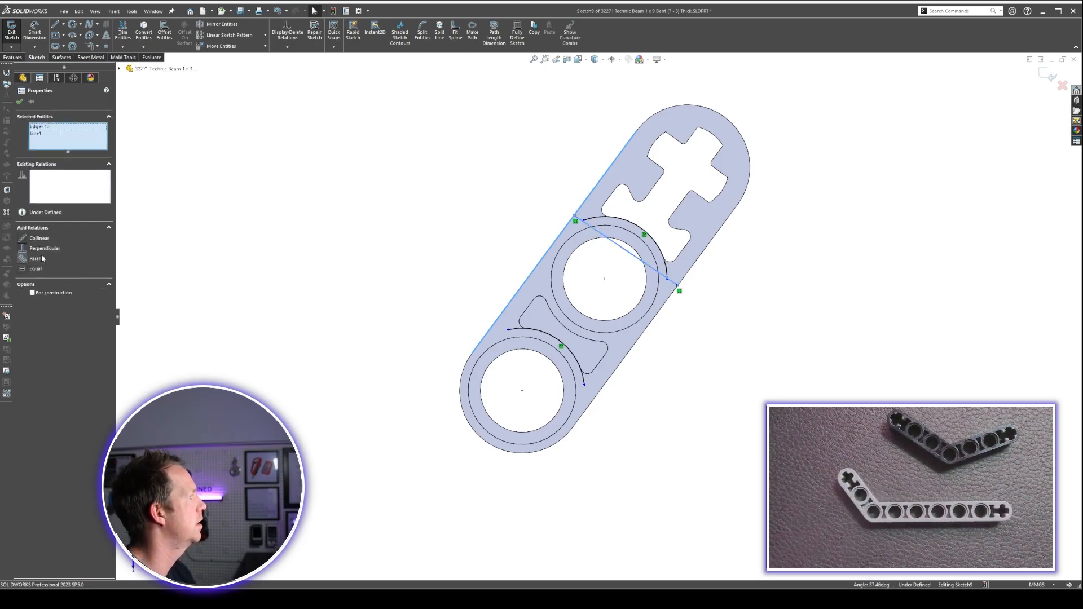
{"action": "left_click", "coordinate": [39, 260]}
{"action": "key", "text": "ctrl+z"}
{"action": "left_click", "coordinate": [45, 248]}
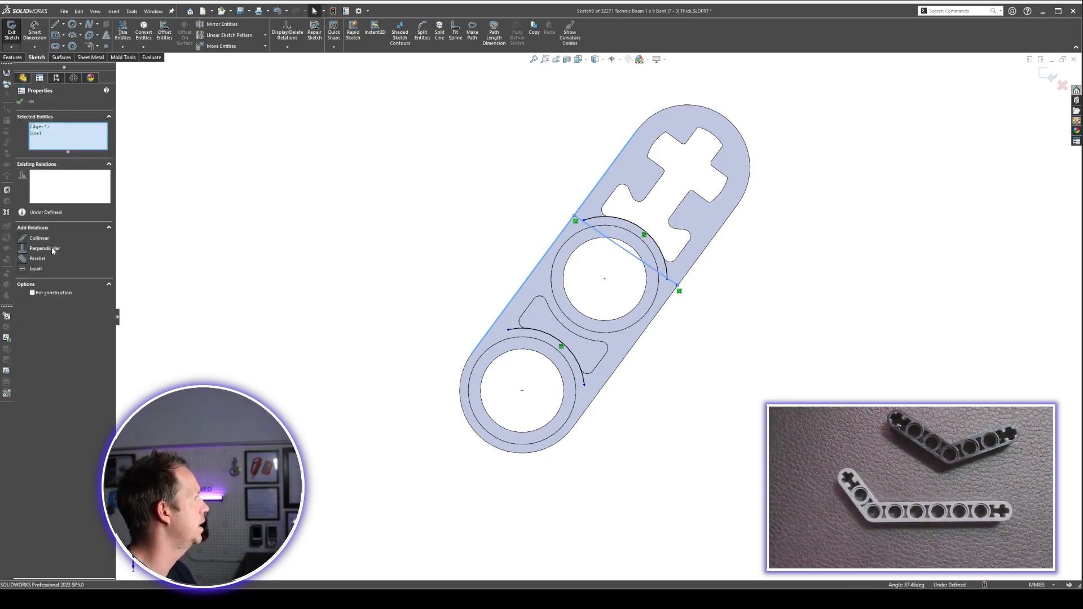
{"action": "left_click", "coordinate": [653, 194]}
Attach both endpoints of the middle hole's arc to the cross line
{"action": "scroll", "coordinate": [648, 209], "scroll_direction": "up", "scroll_amount": 2}
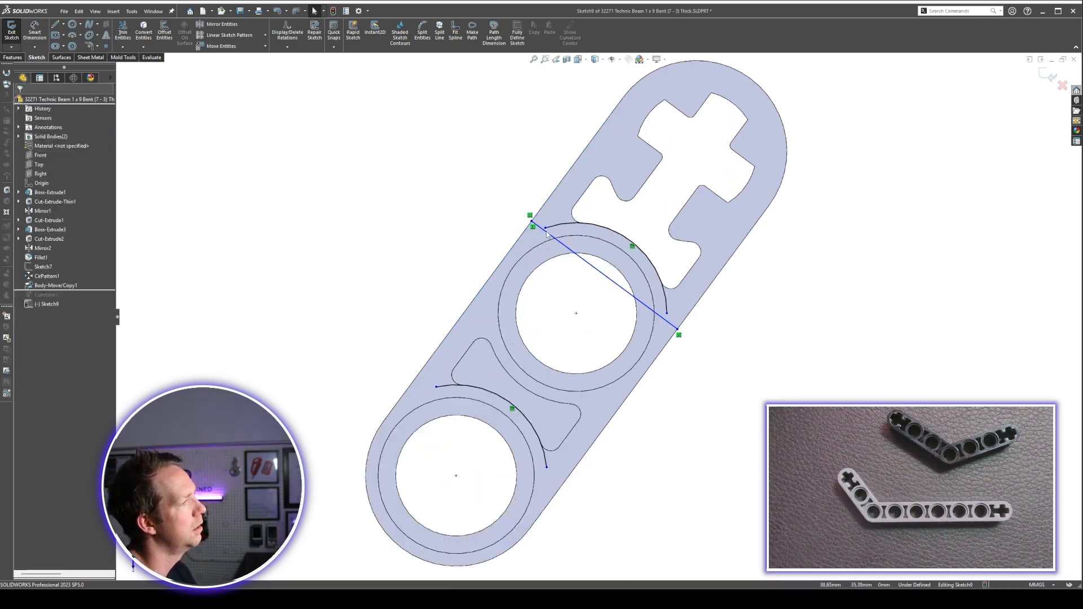
{"action": "left_click_drag", "start_coordinate": [546, 228], "coordinate": [543, 230]}
{"action": "left_click", "coordinate": [478, 235]}
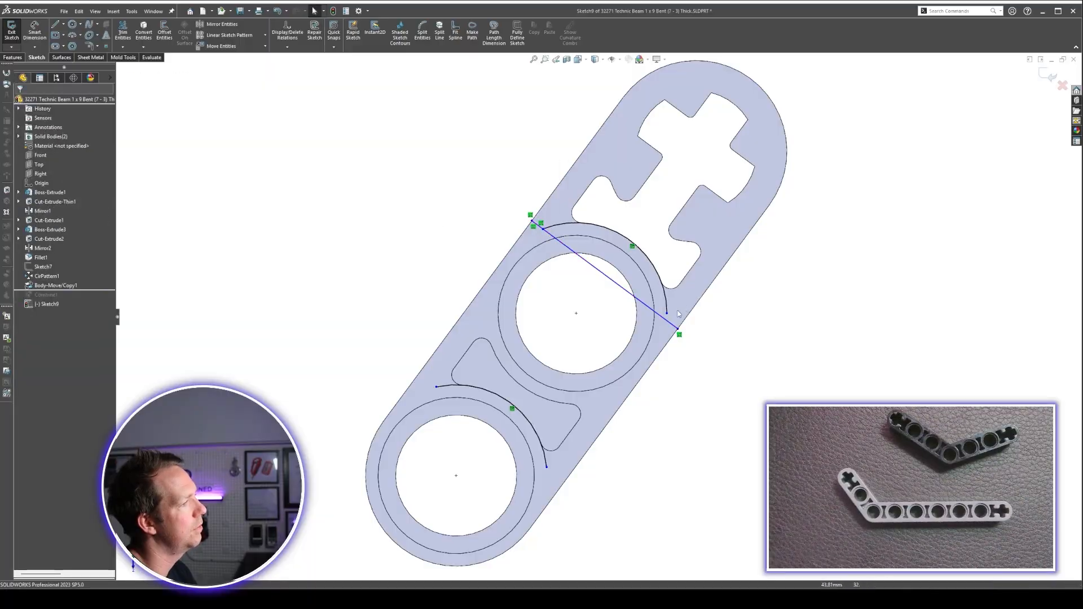
{"action": "left_click_drag", "start_coordinate": [667, 316], "coordinate": [667, 319]}
{"action": "left_click", "coordinate": [711, 364]}
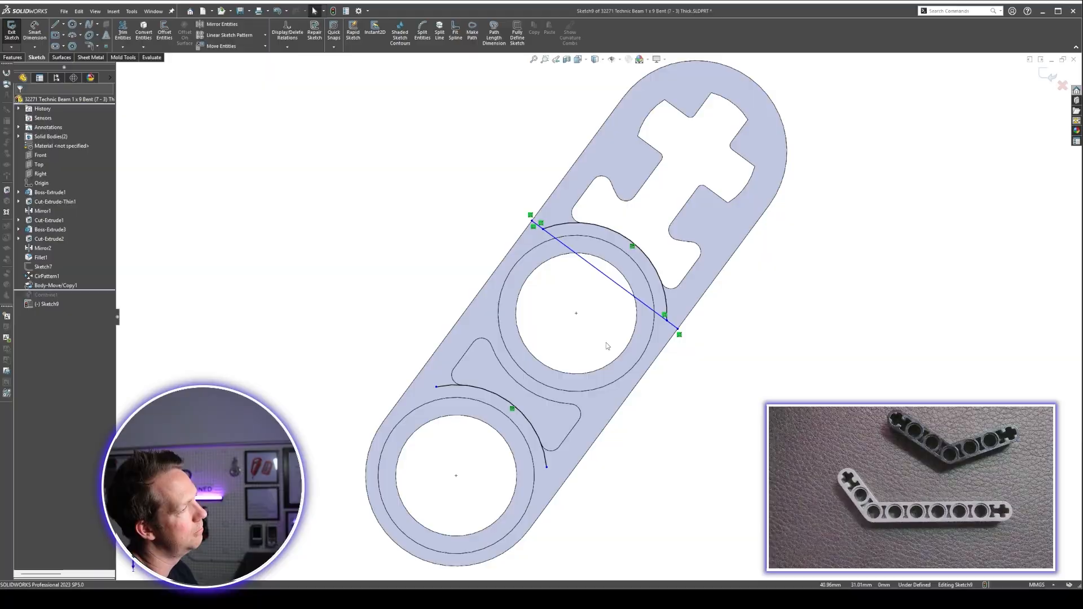
Dimension the distance from the middle hole's converted arc to the cross line as 1 mm
{"action": "right_click_drag", "start_coordinate": [606, 343], "coordinate": [620, 265]}
{"action": "left_click", "coordinate": [616, 286]}
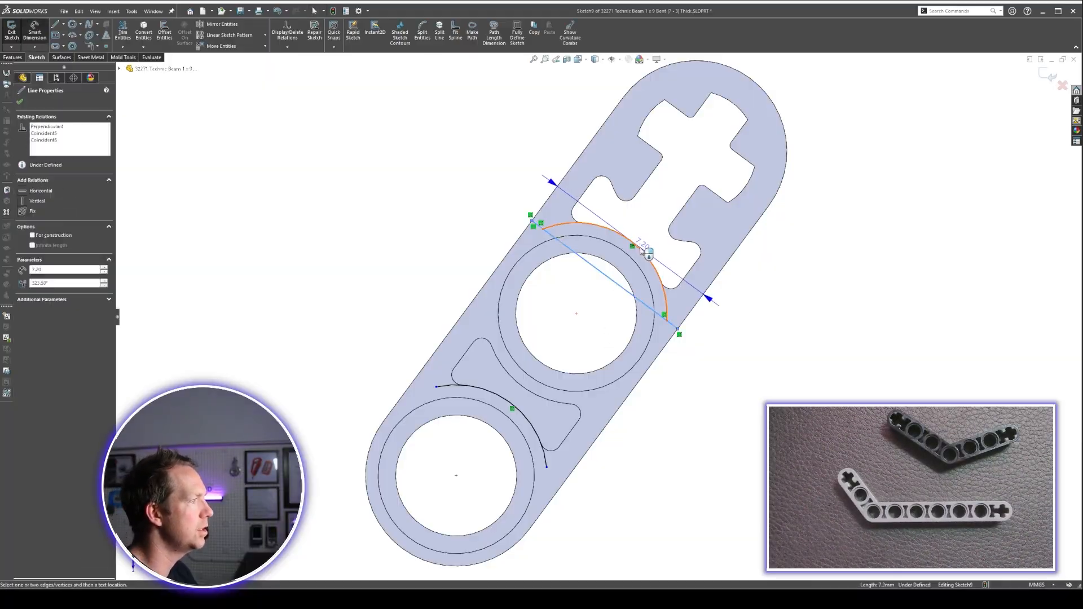
{"action": "left_click", "coordinate": [649, 254]}
{"action": "left_click", "coordinate": [710, 320]}
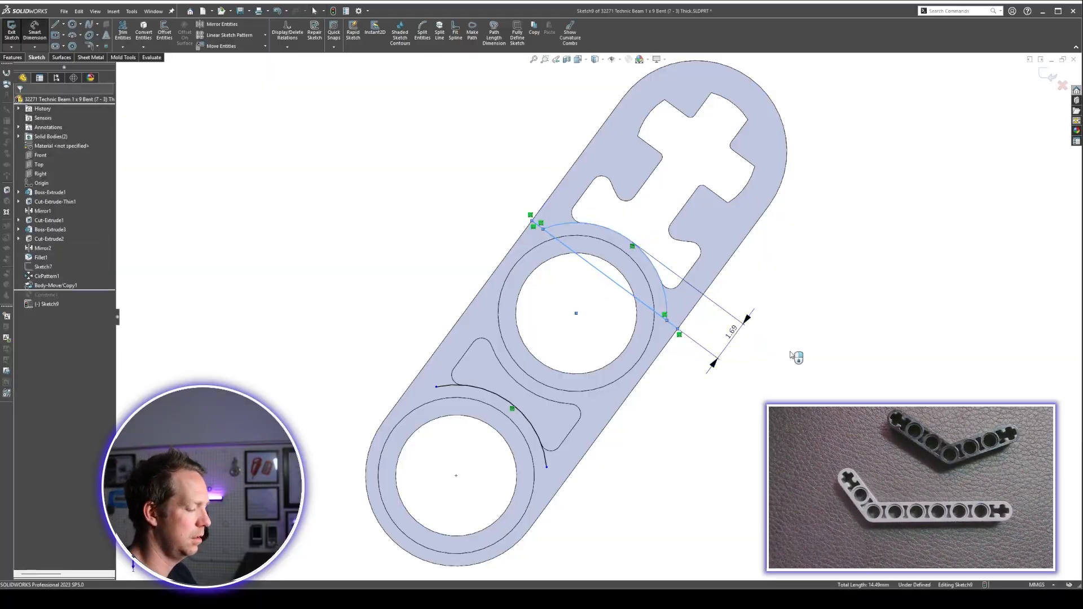
{"action": "type", "text": "1"}
{"action": "key", "text": "Return"}
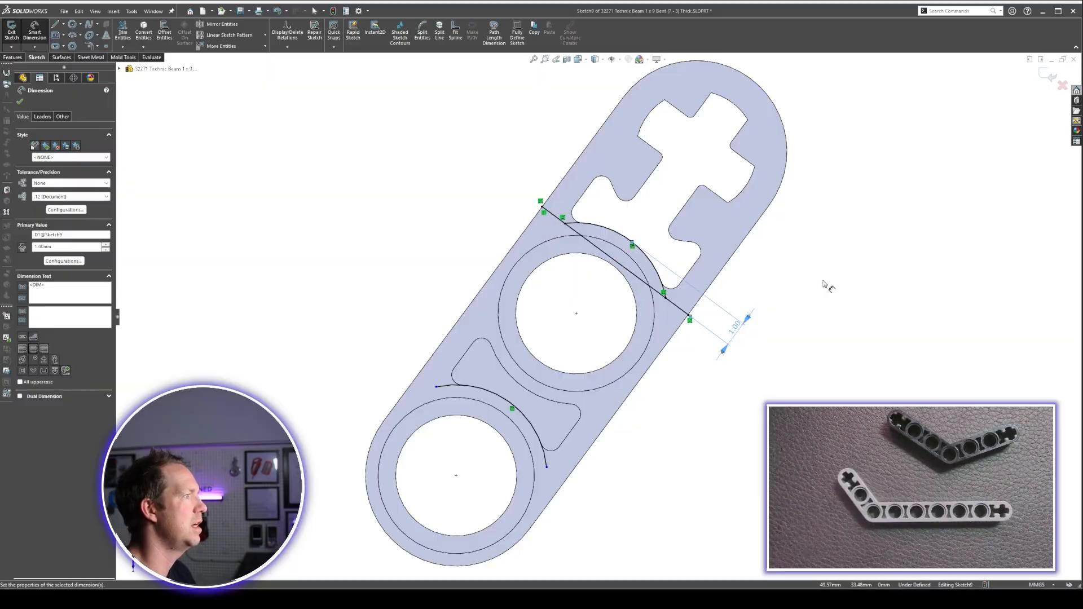
Trim away the part of the cross line between the middle hole's arc ends and place the 1 mm dimension farther from the arm
{"action": "key", "text": "t"}
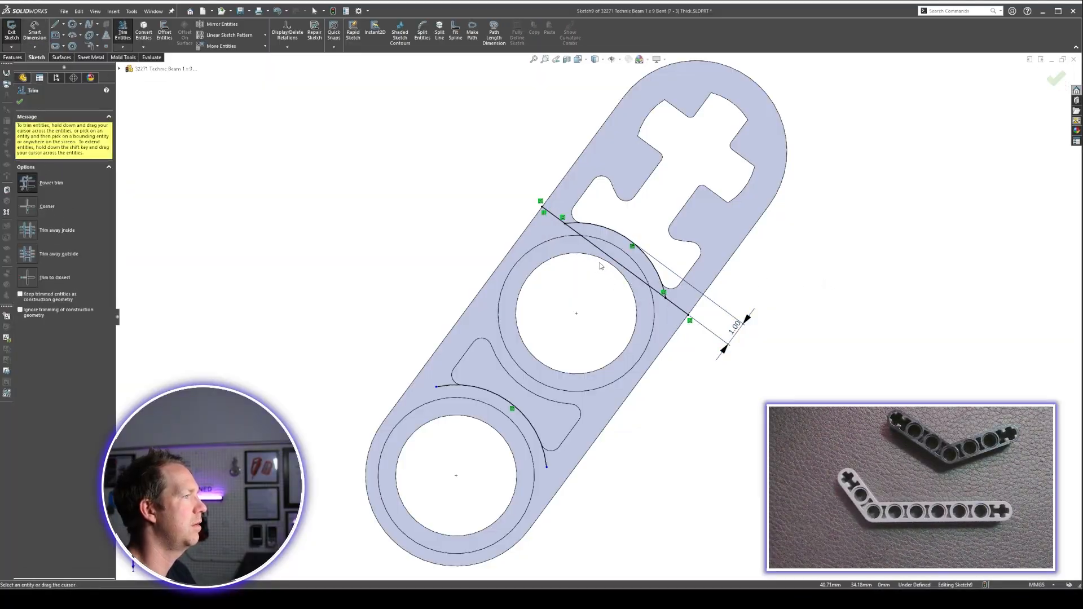
{"action": "left_click_drag", "start_coordinate": [601, 266], "coordinate": [609, 254]}
{"action": "key", "text": "Escape"}
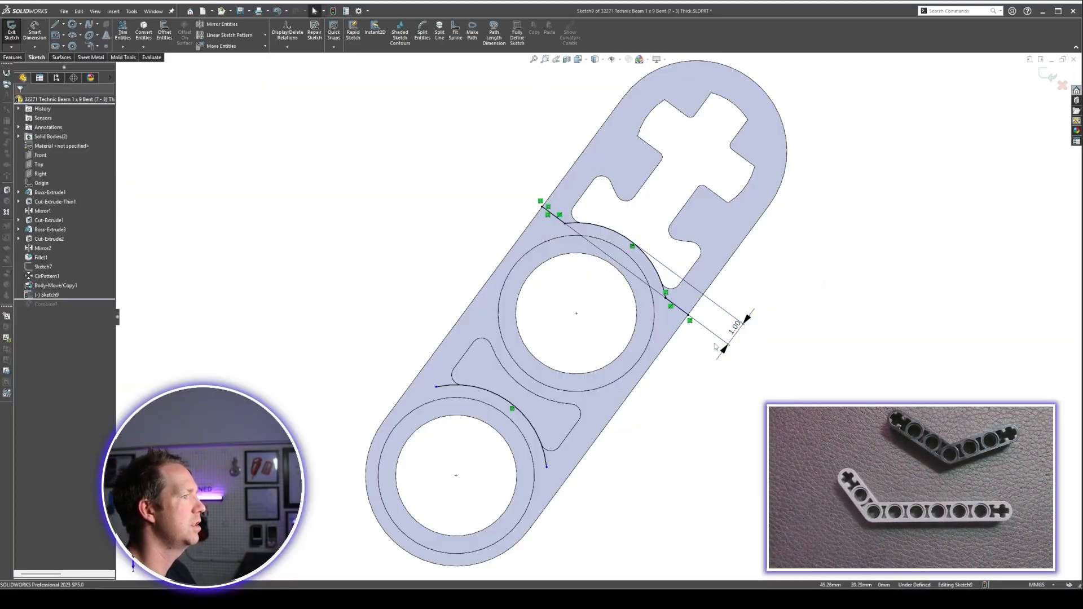
{"action": "left_click_drag", "start_coordinate": [734, 330], "coordinate": [787, 368]}
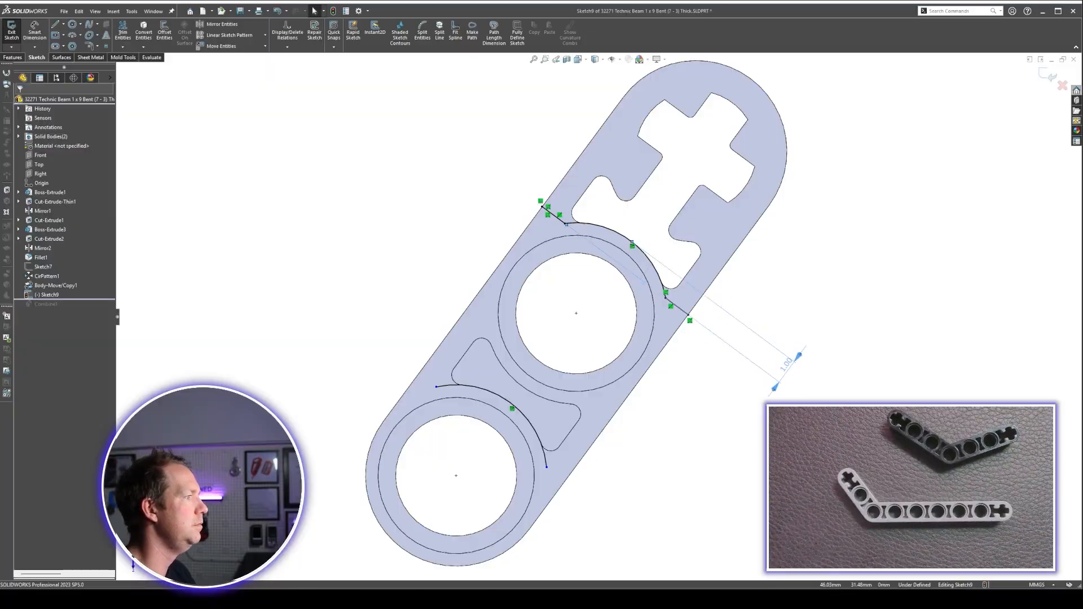
{"action": "key", "text": "Escape"}
Draw a second line across the moved arm over the end hole's converted arc and make it perpendicular to the arm's long edge
{"action": "scroll", "coordinate": [595, 442], "scroll_direction": "up", "scroll_amount": 3}
{"action": "scroll", "coordinate": [617, 440], "scroll_direction": "down", "scroll_amount": 2}
{"action": "scroll", "coordinate": [534, 282], "scroll_direction": "down", "scroll_amount": 1}
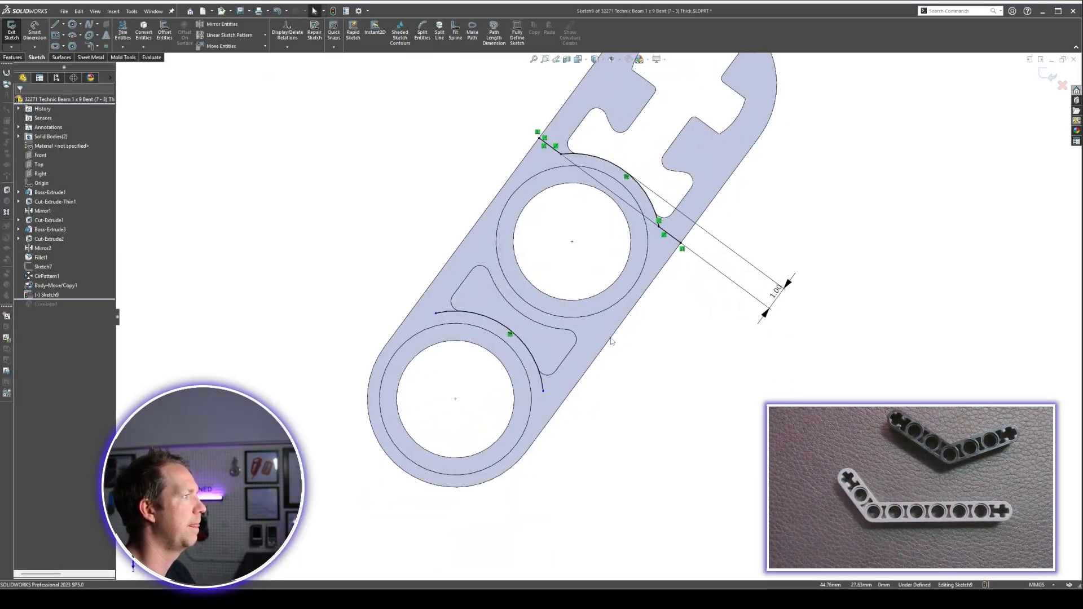
{"action": "key", "text": "l"}
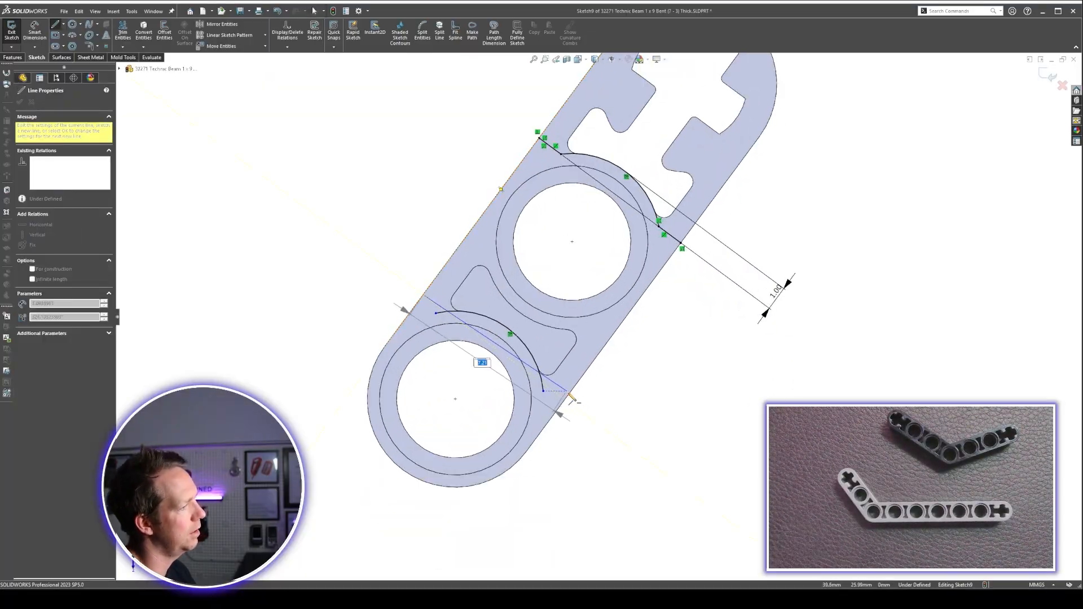
{"action": "left_click", "coordinate": [565, 400]}
{"action": "key", "text": "Escape"}
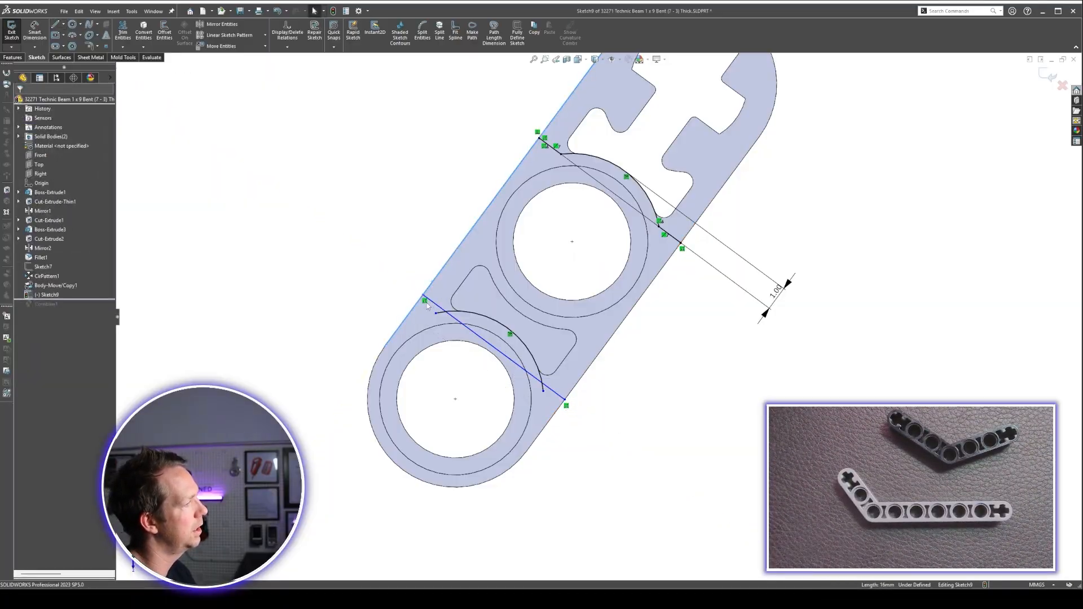
{"action": "left_click", "coordinate": [431, 287], "text": "ctrl"}
{"action": "left_click", "coordinate": [37, 259]}
{"action": "key", "text": "Escape"}
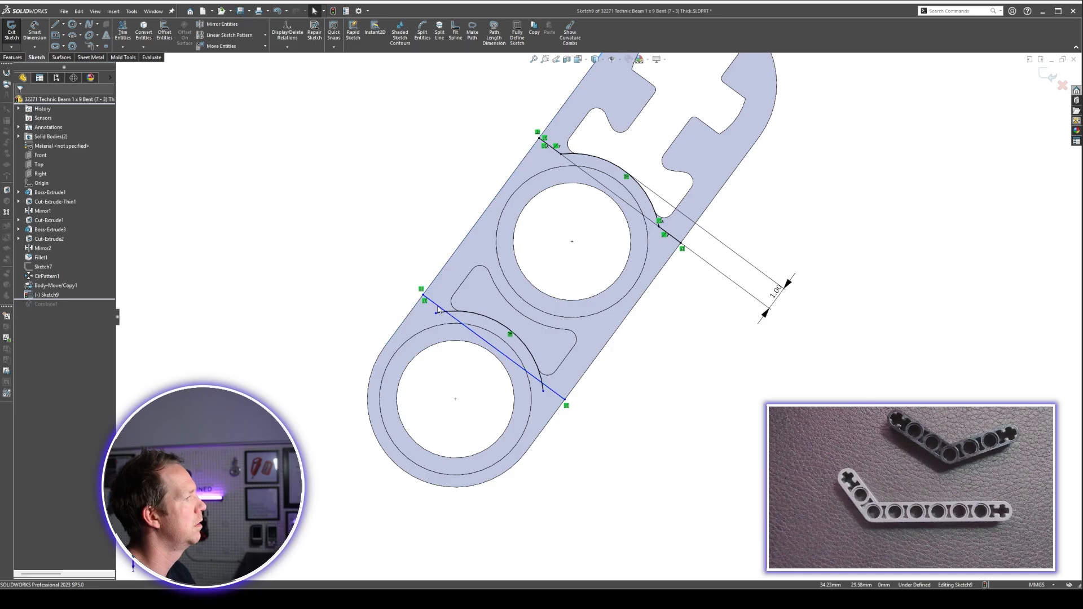
Attach both endpoints of the end hole's arc to the second cross line and trim away the line between them
{"action": "left_click_drag", "start_coordinate": [437, 314], "coordinate": [446, 312]}
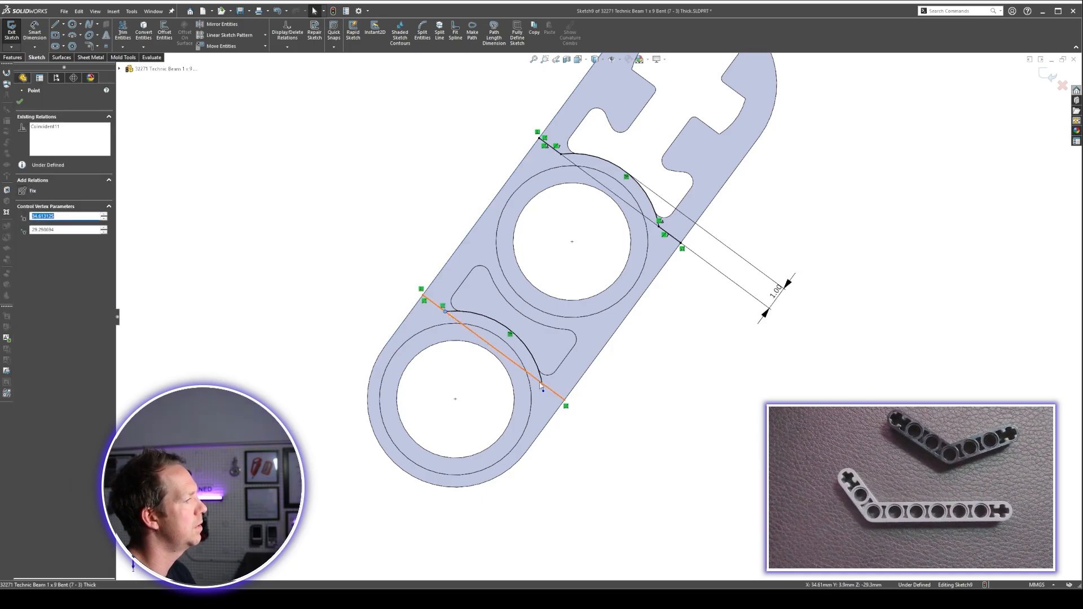
{"action": "left_click_drag", "start_coordinate": [544, 391], "coordinate": [542, 384]}
{"action": "key", "text": "Escape"}
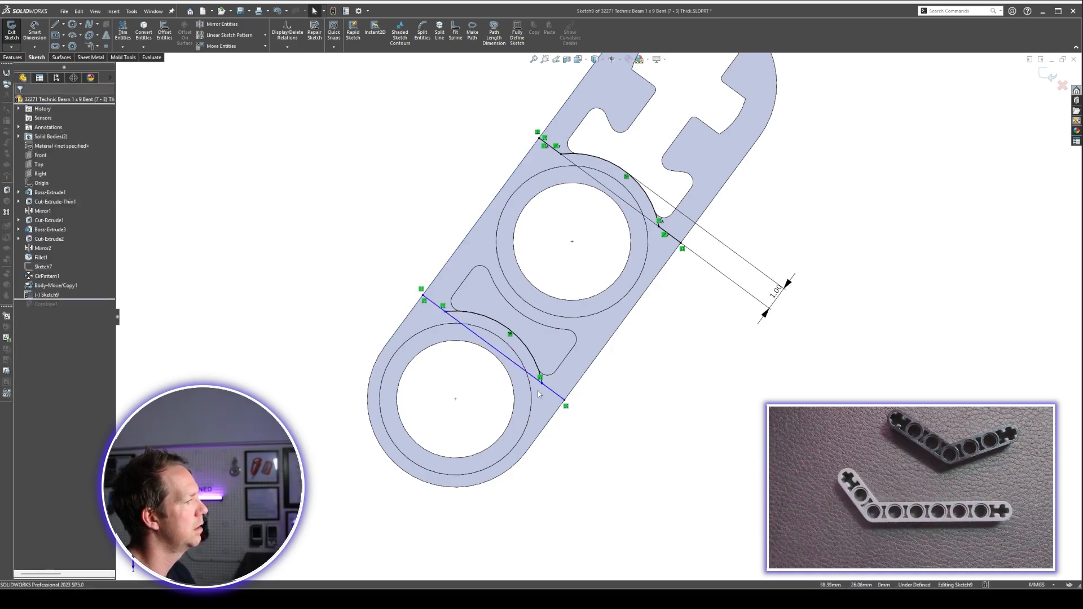
{"action": "key", "text": "t"}
{"action": "left_click", "coordinate": [490, 346]}
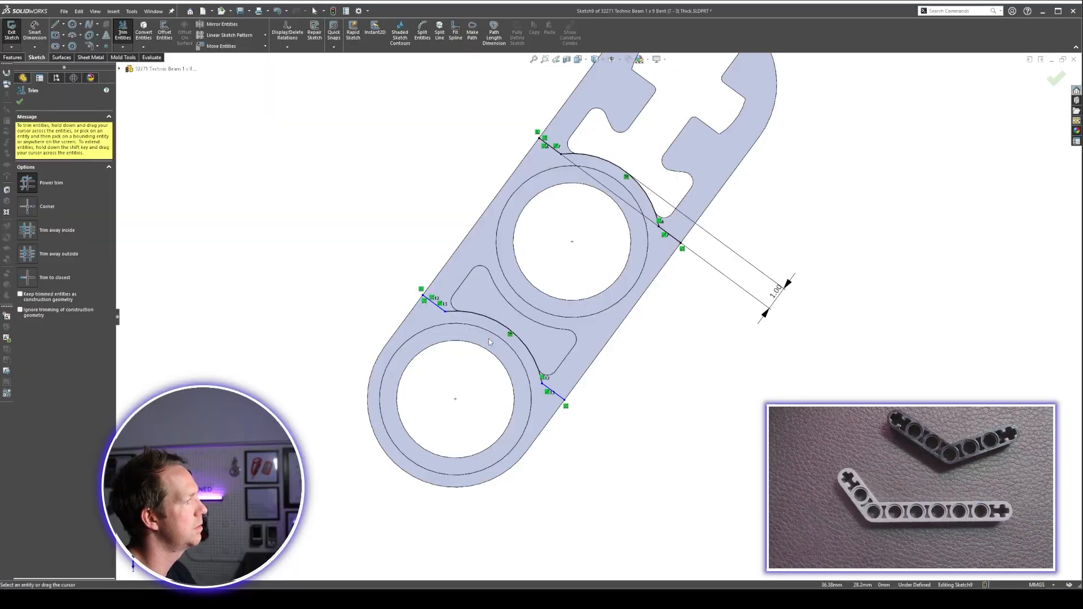
{"action": "key", "text": "Escape"}
Make the short line beside the end hole's arc equal in length to the matching short line beside the middle hole's arc
{"action": "left_click", "coordinate": [561, 398]}
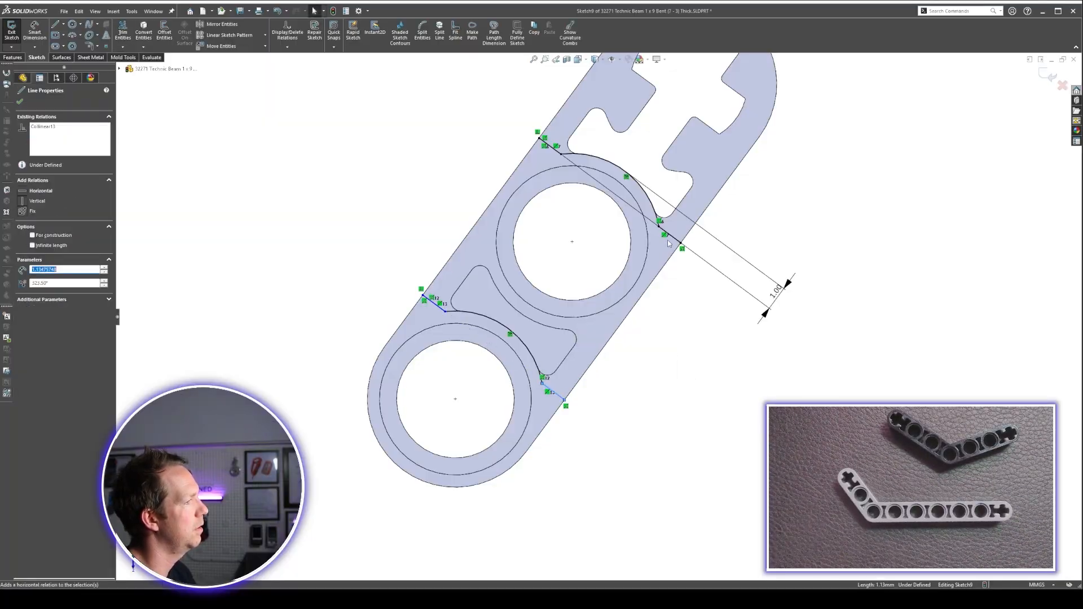
{"action": "key", "text": "Escape"}
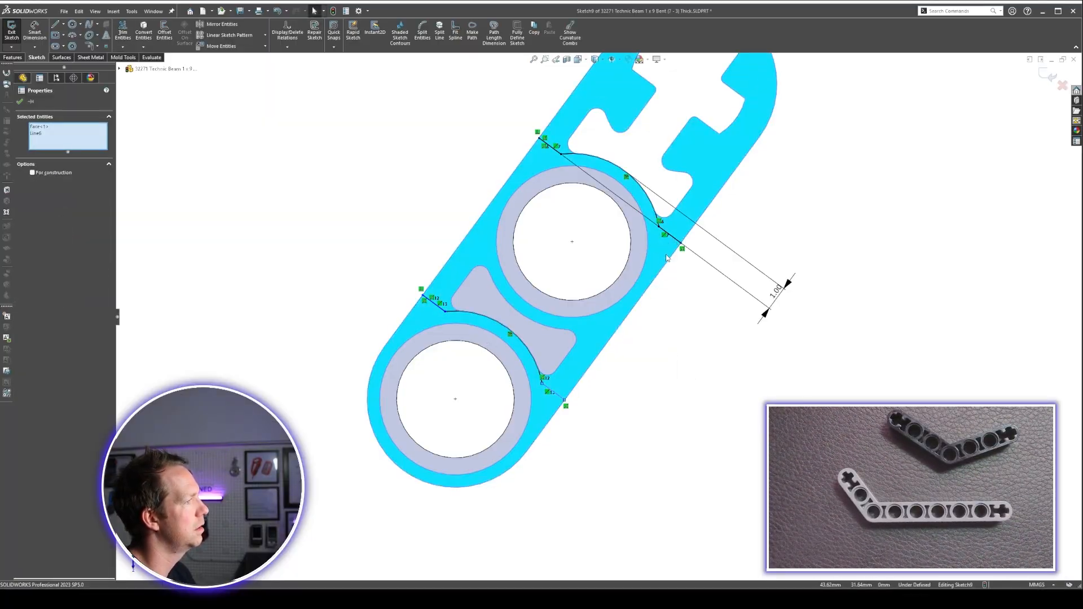
{"action": "left_click", "coordinate": [680, 239], "text": "ctrl"}
{"action": "left_click", "coordinate": [674, 238], "text": "ctrl"}
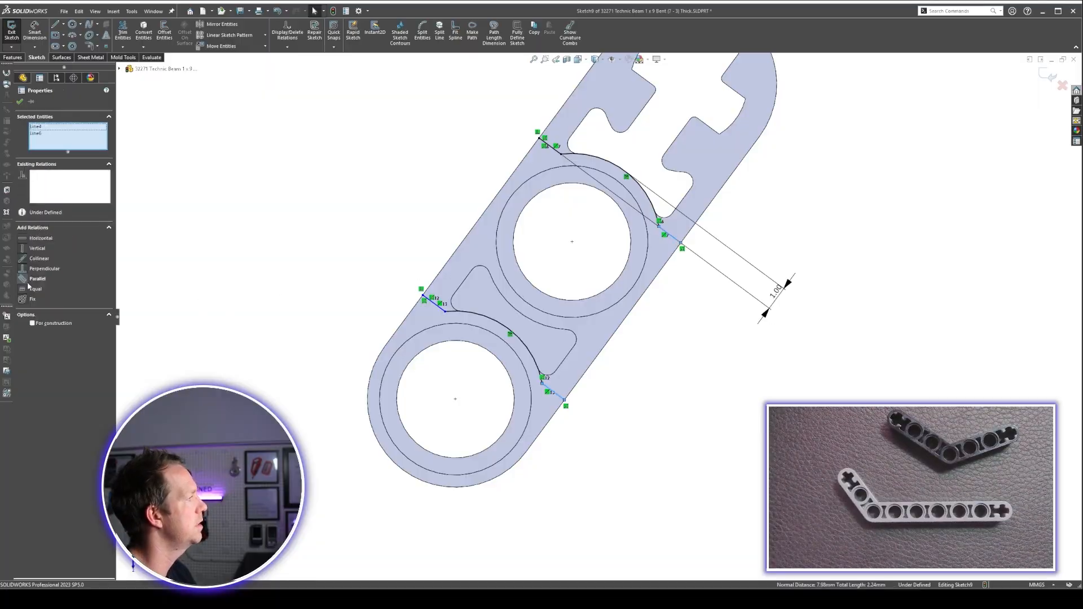
{"action": "left_click", "coordinate": [28, 285]}
{"action": "key", "text": "Escape"}
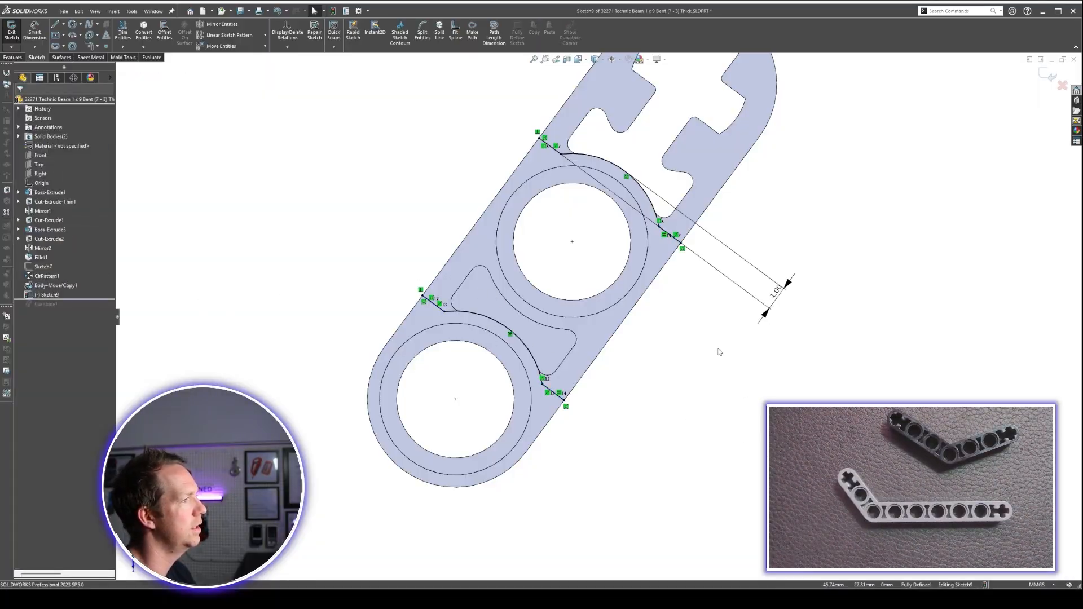
Split the moved arm body with the sketch, taking the middle section with the round hole as a separate resulting body
{"action": "key", "text": "f"}
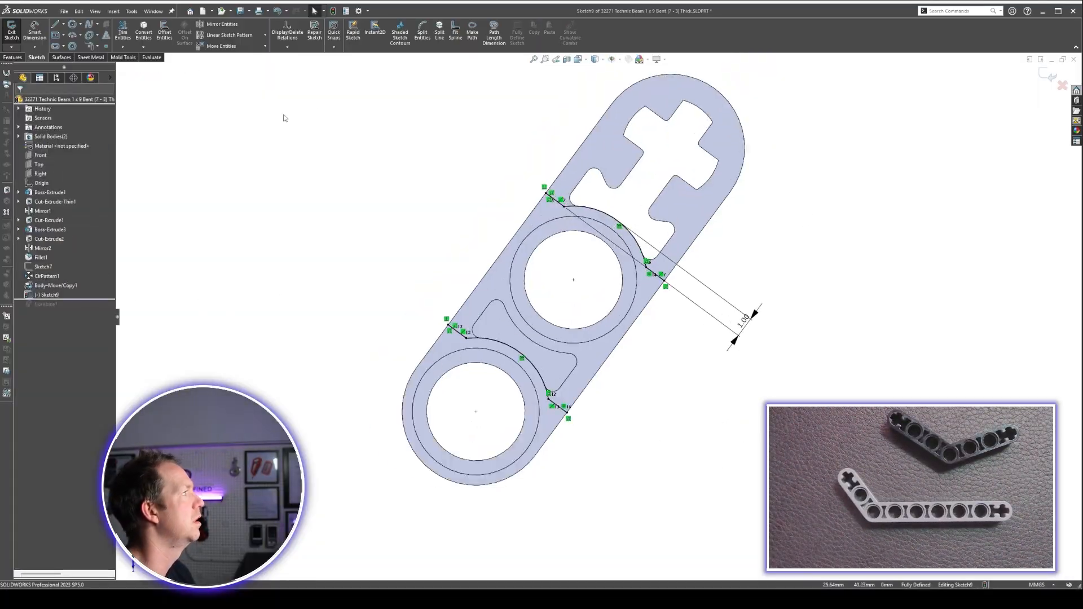
{"action": "left_click", "coordinate": [14, 57]}
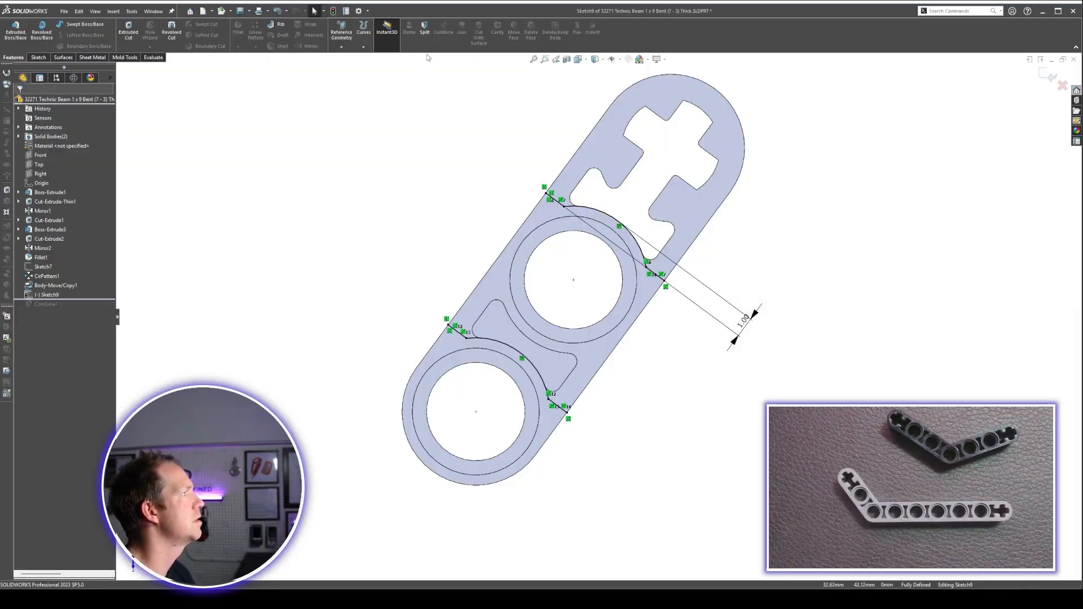
{"action": "left_click", "coordinate": [428, 36]}
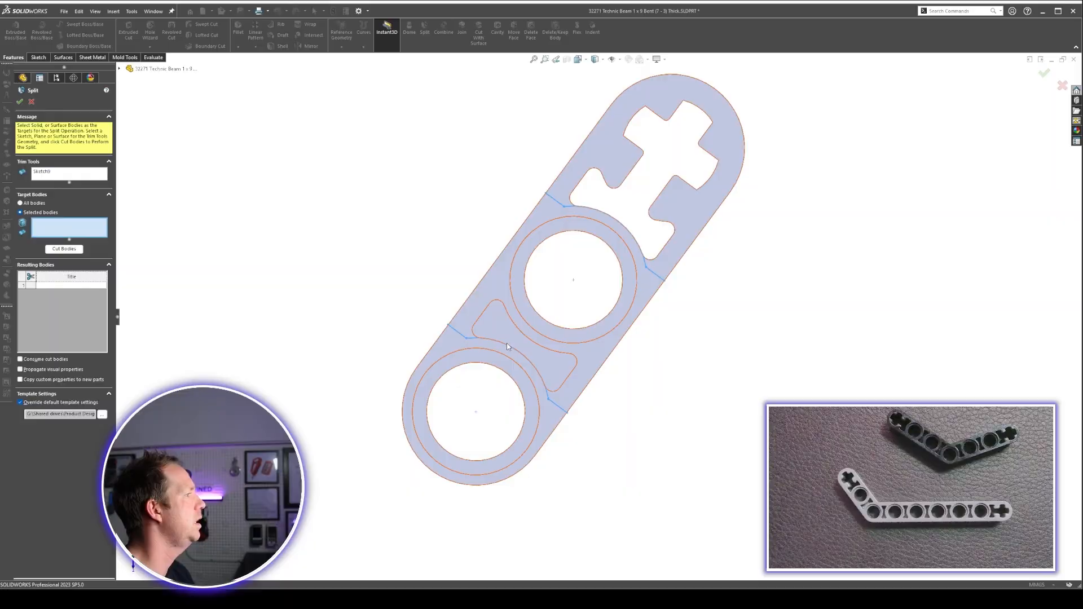
{"action": "left_click", "coordinate": [535, 354]}
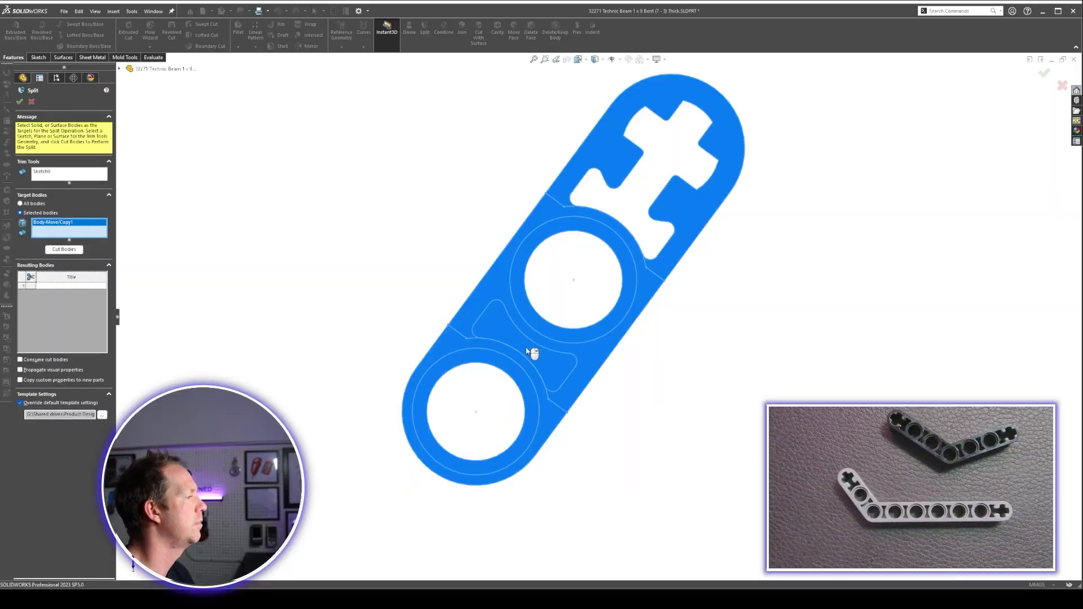
{"action": "left_click", "coordinate": [80, 254]}
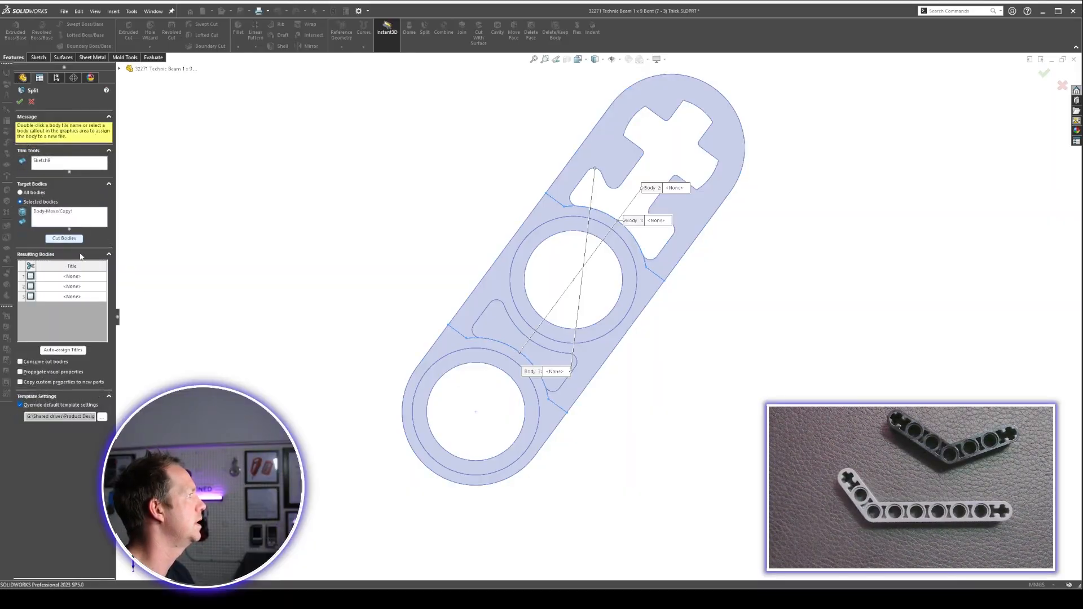
{"action": "left_click", "coordinate": [497, 311]}
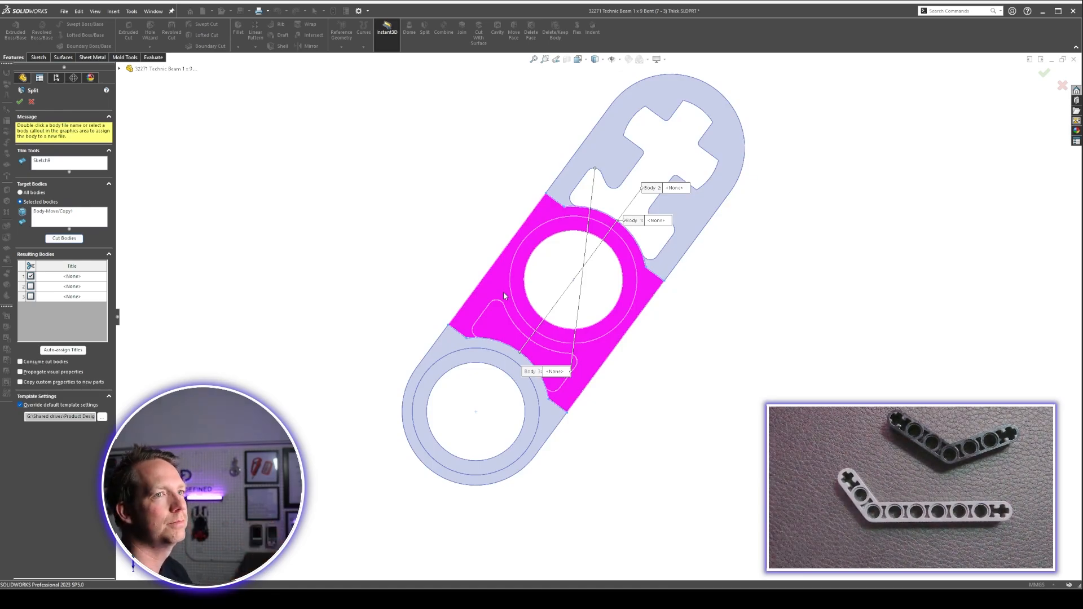
{"action": "left_click", "coordinate": [20, 102]}
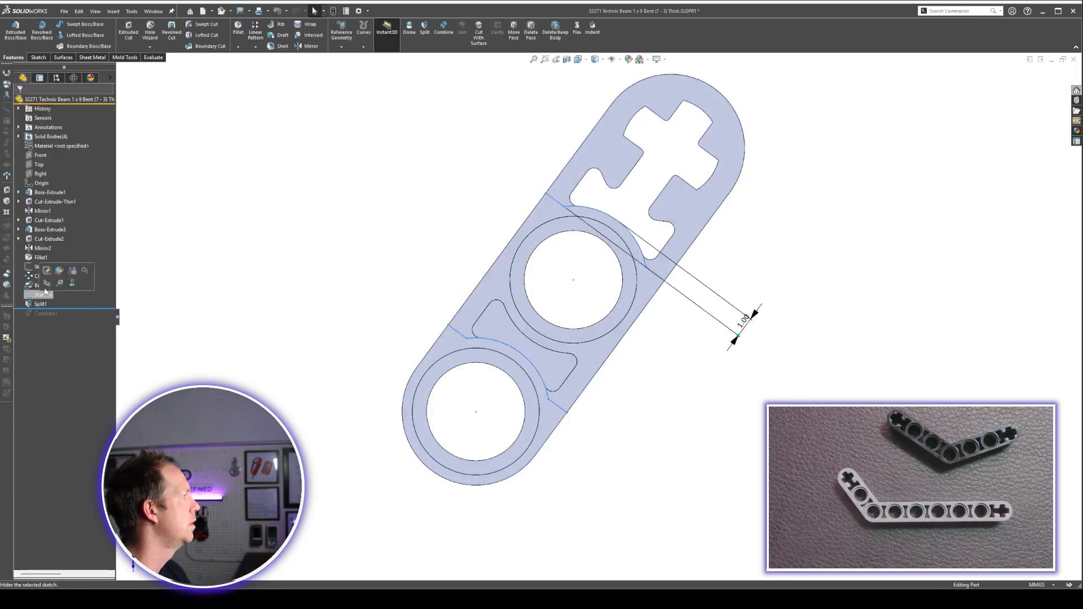
Hide the split-off solid body that contains the arm's end round hole
{"action": "scroll", "coordinate": [707, 320], "scroll_direction": "up", "scroll_amount": 3}
{"action": "scroll", "coordinate": [706, 320], "scroll_direction": "down", "scroll_amount": 2}
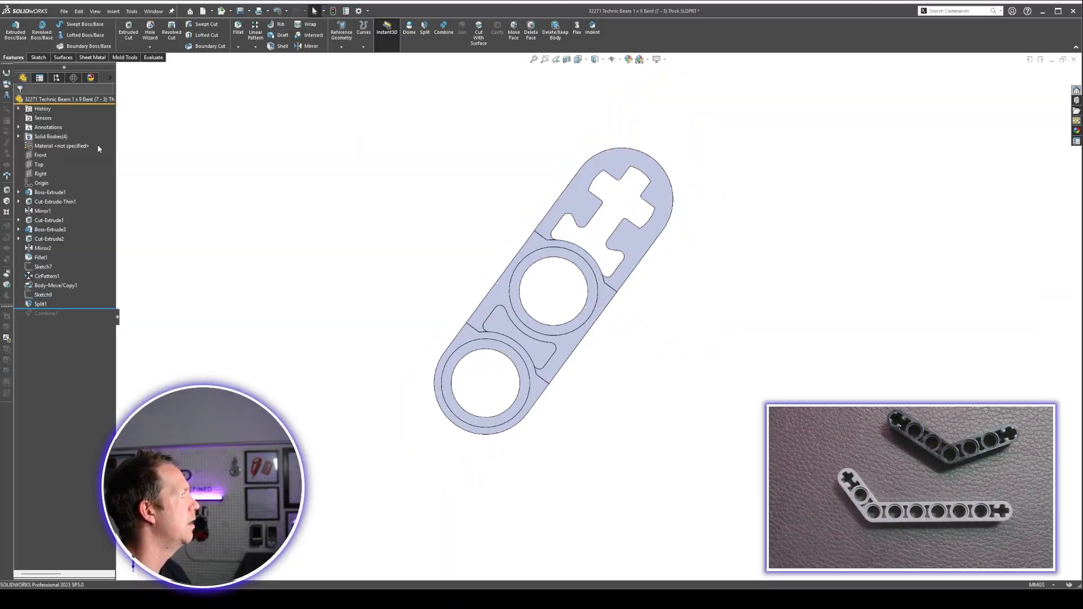
{"action": "left_click", "coordinate": [18, 136]}
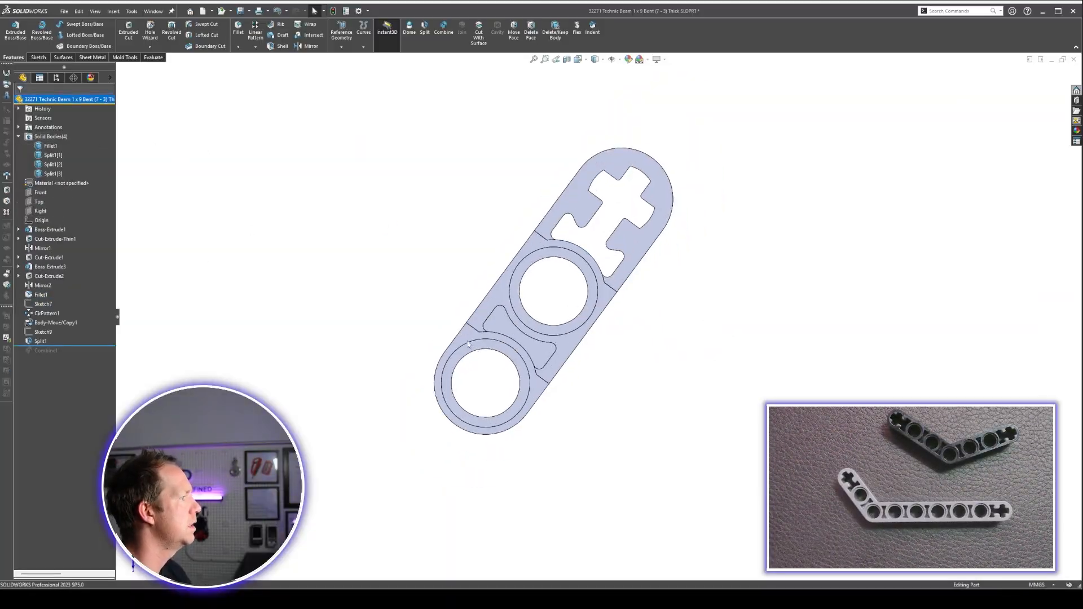
{"action": "left_click", "coordinate": [51, 166]}
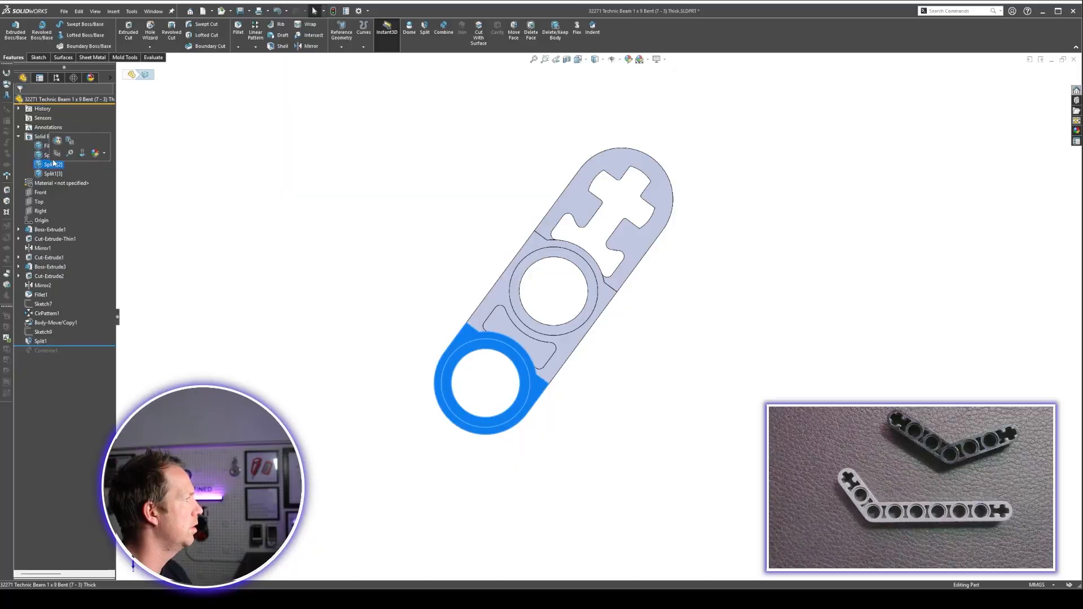
{"action": "left_click", "coordinate": [57, 153]}
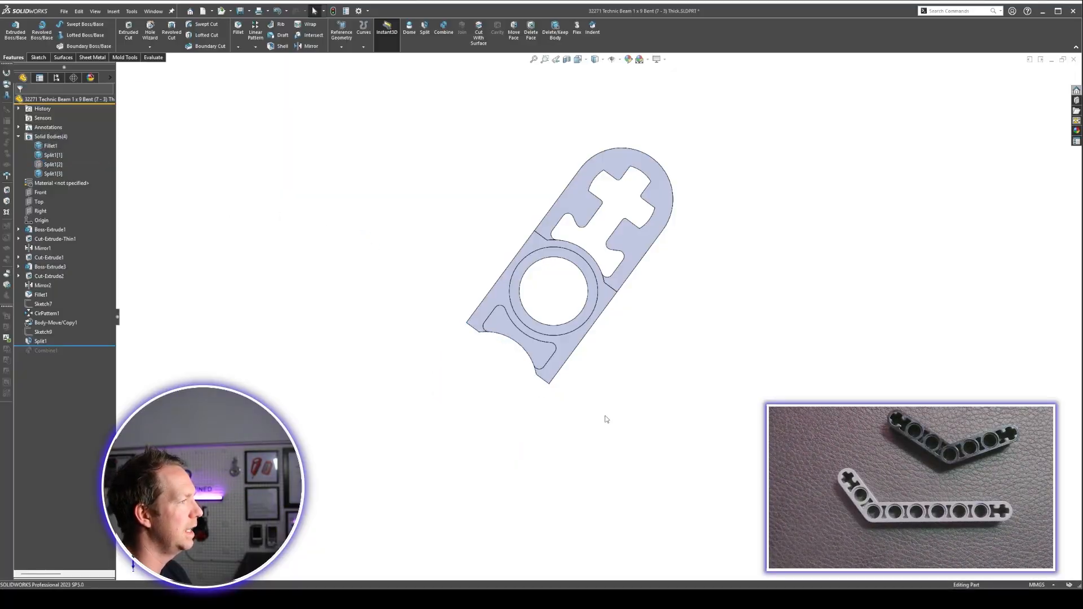
{"action": "left_click", "coordinate": [573, 350]}
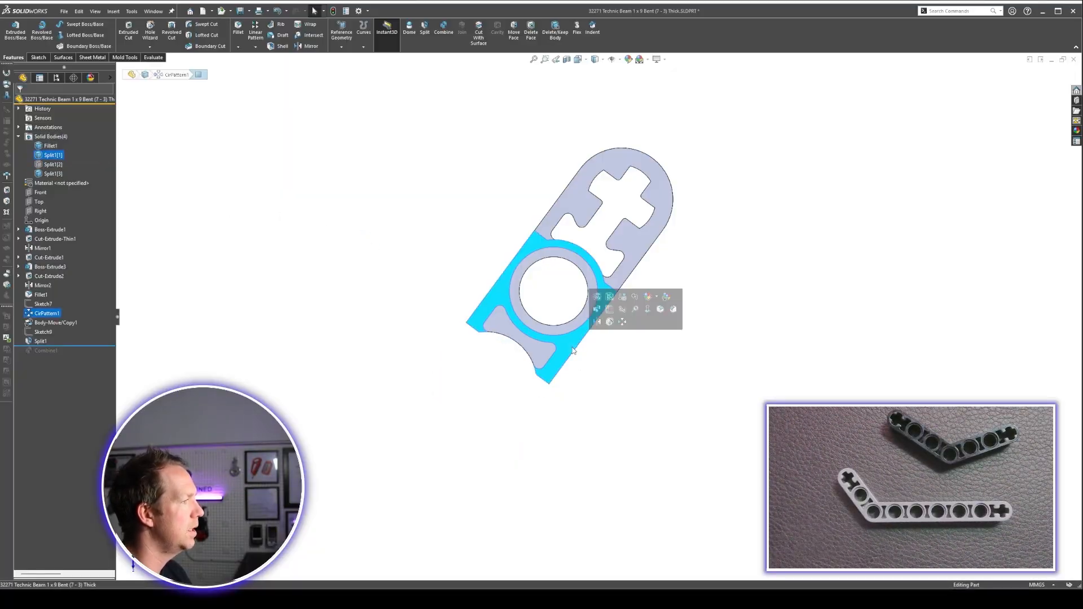
{"action": "left_click", "coordinate": [602, 390]}
{"action": "scroll", "coordinate": [546, 384], "scroll_direction": "up", "scroll_amount": 3}
{"action": "middle_click_drag", "start_coordinate": [546, 383], "coordinate": [544, 333]}
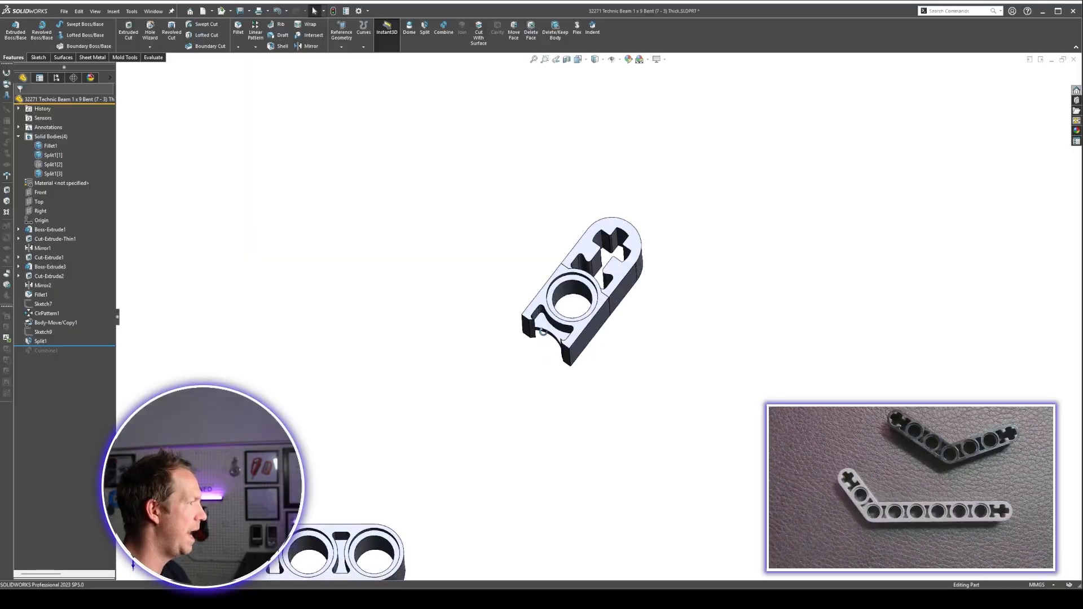
{"action": "scroll", "coordinate": [544, 333], "scroll_direction": "up", "scroll_amount": 2}
{"action": "scroll", "coordinate": [550, 355], "scroll_direction": "down", "scroll_amount": 2}
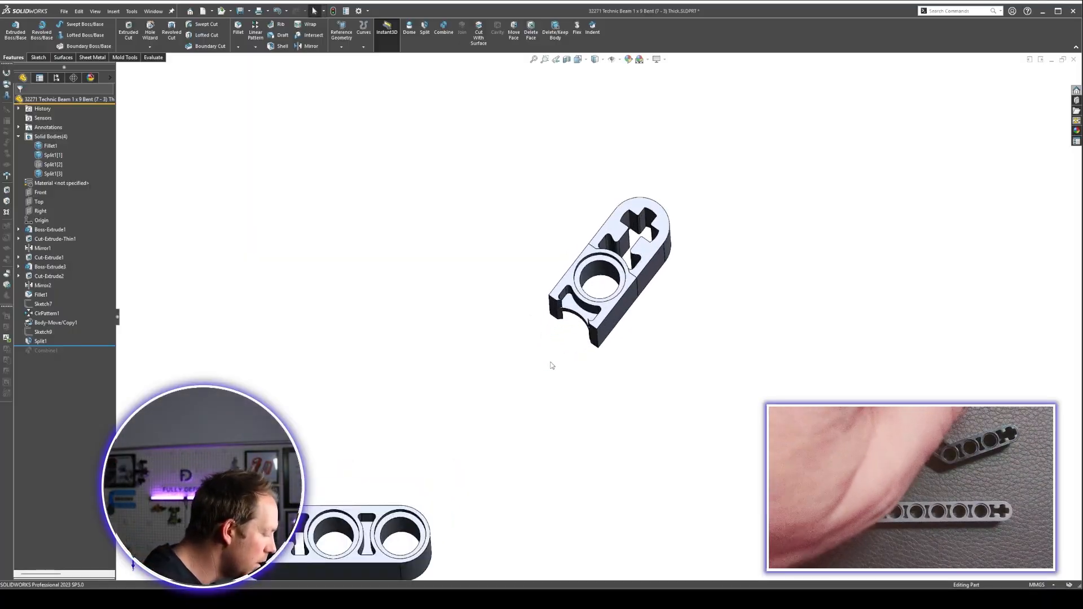
{"action": "scroll", "coordinate": [653, 358], "scroll_direction": "down", "scroll_amount": 1}
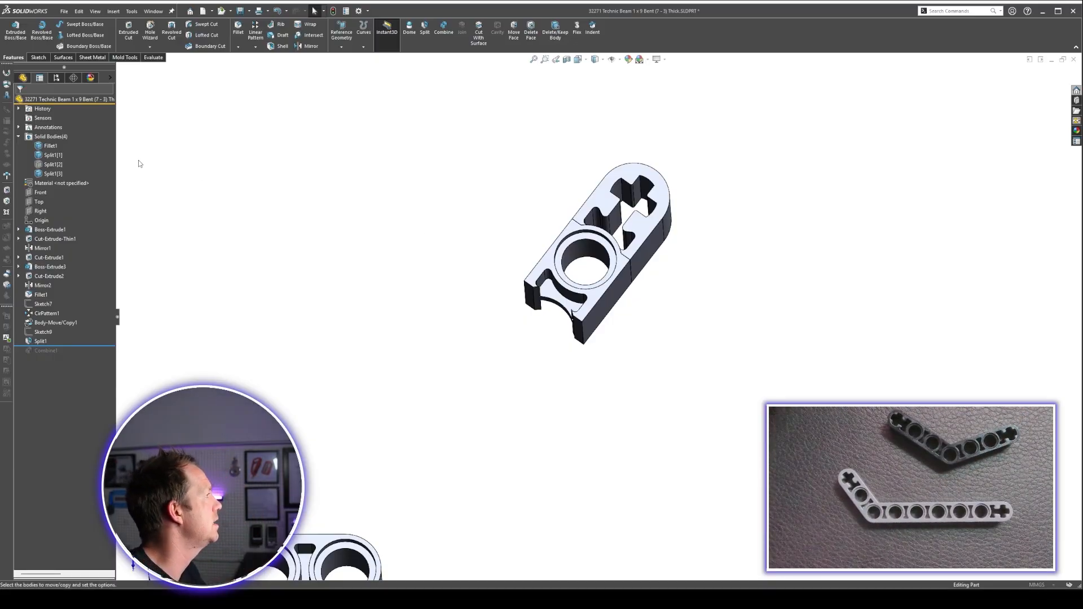
{"action": "left_click", "coordinate": [33, 146]}
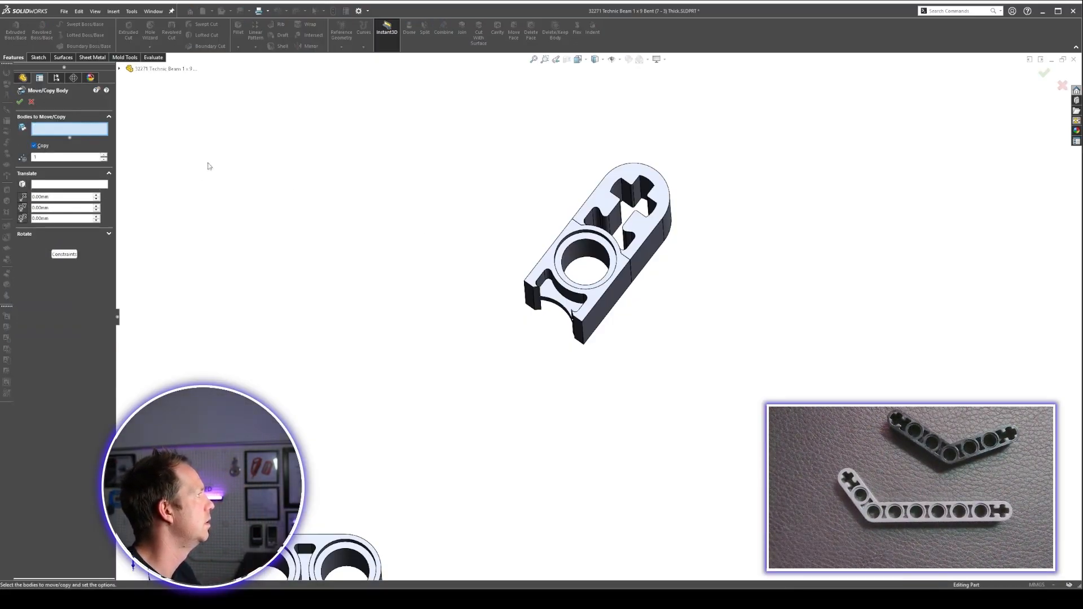
{"action": "left_click", "coordinate": [617, 289]}
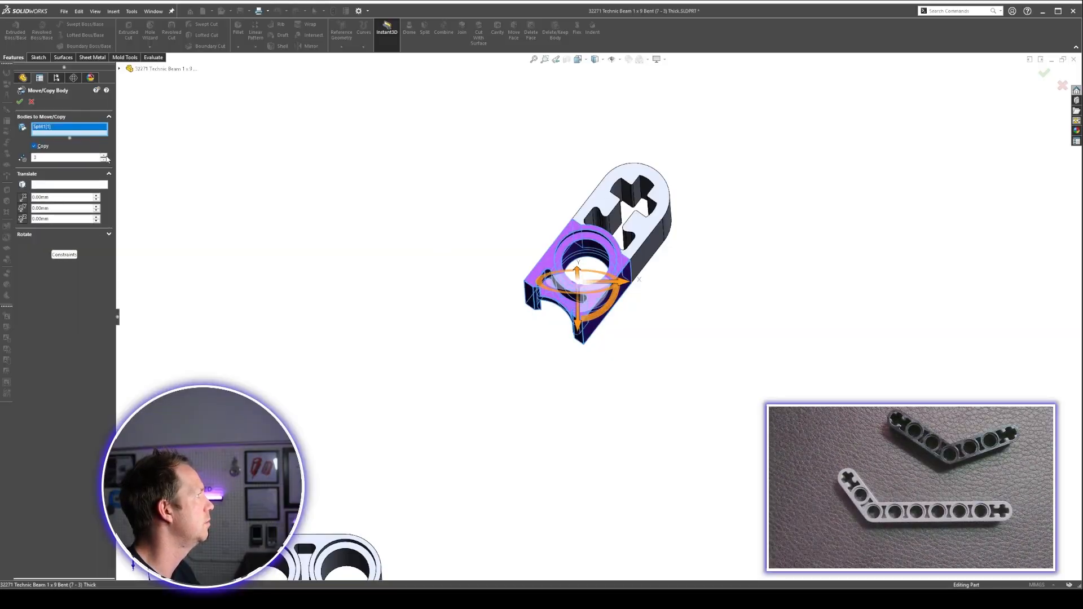
{"action": "left_click", "coordinate": [88, 184]}
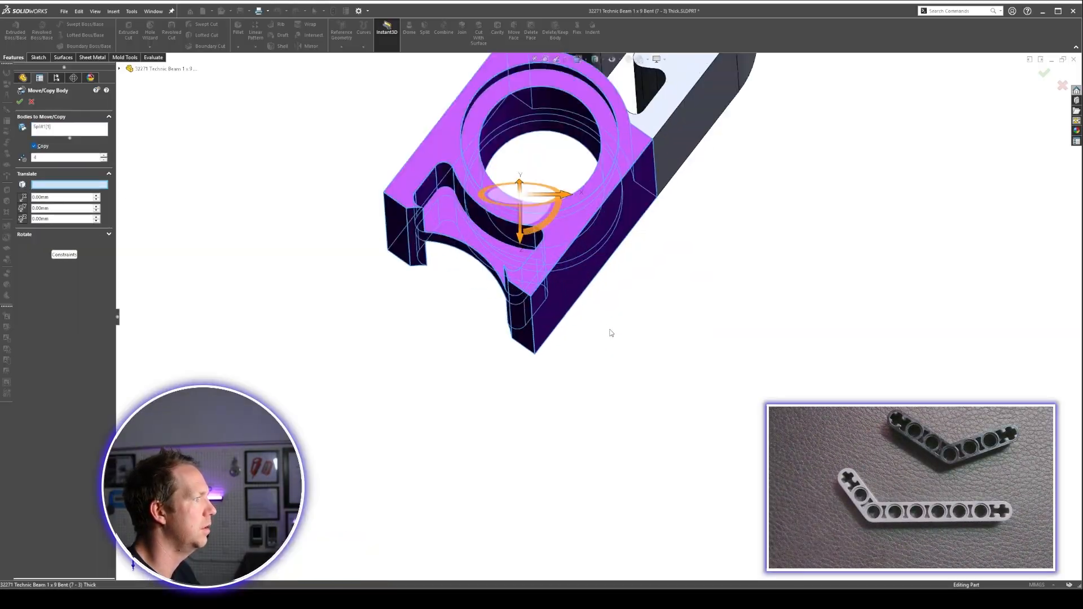
{"action": "scroll", "coordinate": [598, 327], "scroll_direction": "down", "scroll_amount": 4}
{"action": "left_click", "coordinate": [572, 311]}
{"action": "scroll", "coordinate": [589, 305], "scroll_direction": "up", "scroll_amount": 5}
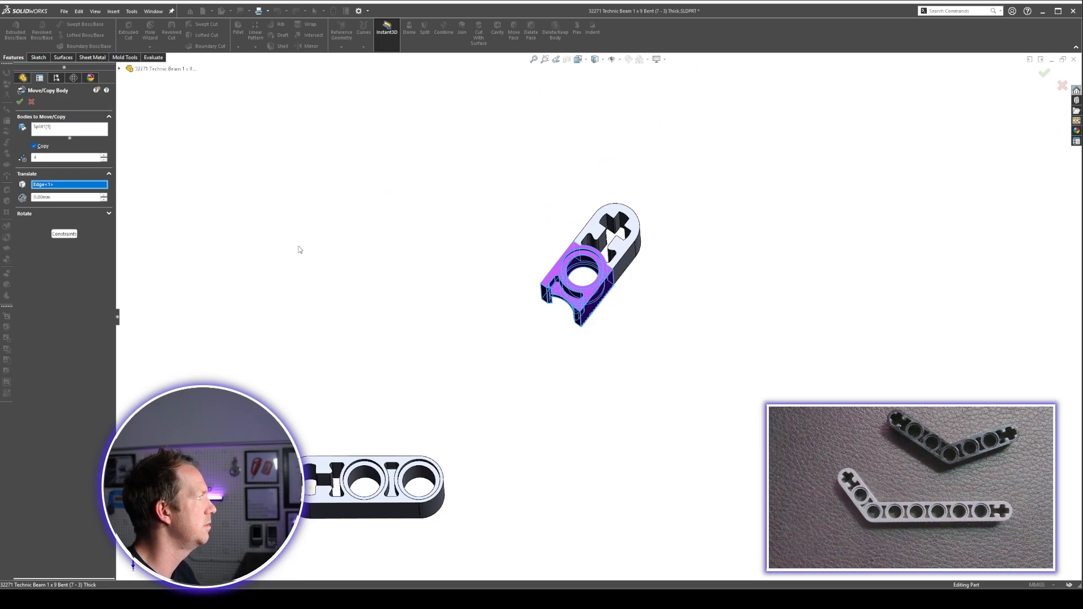
{"action": "double_click", "coordinate": [79, 198]}
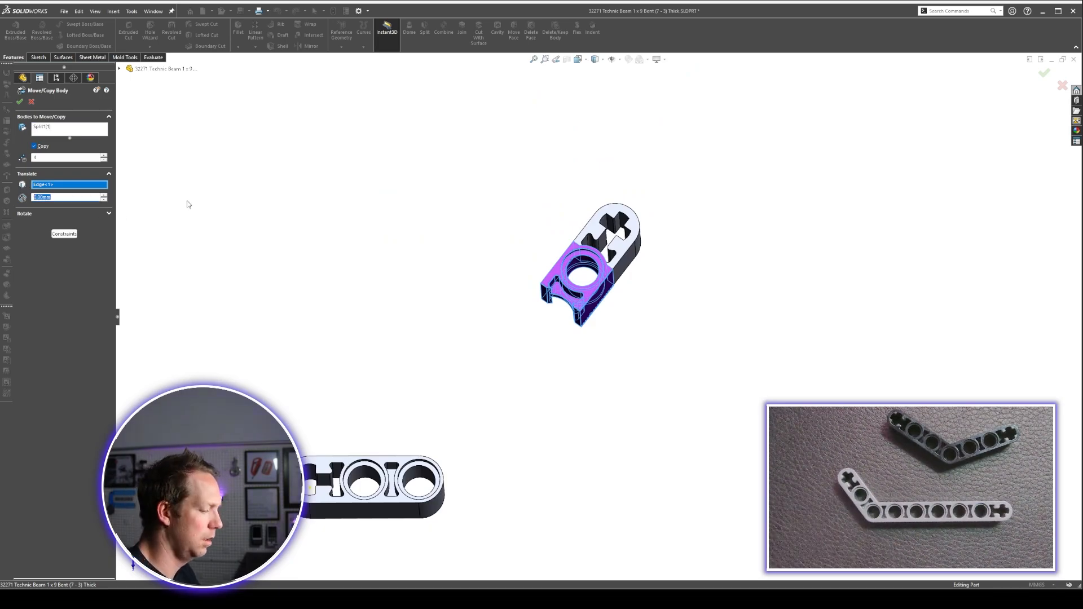
{"action": "type", "text": "8"}
{"action": "key", "text": "Return"}
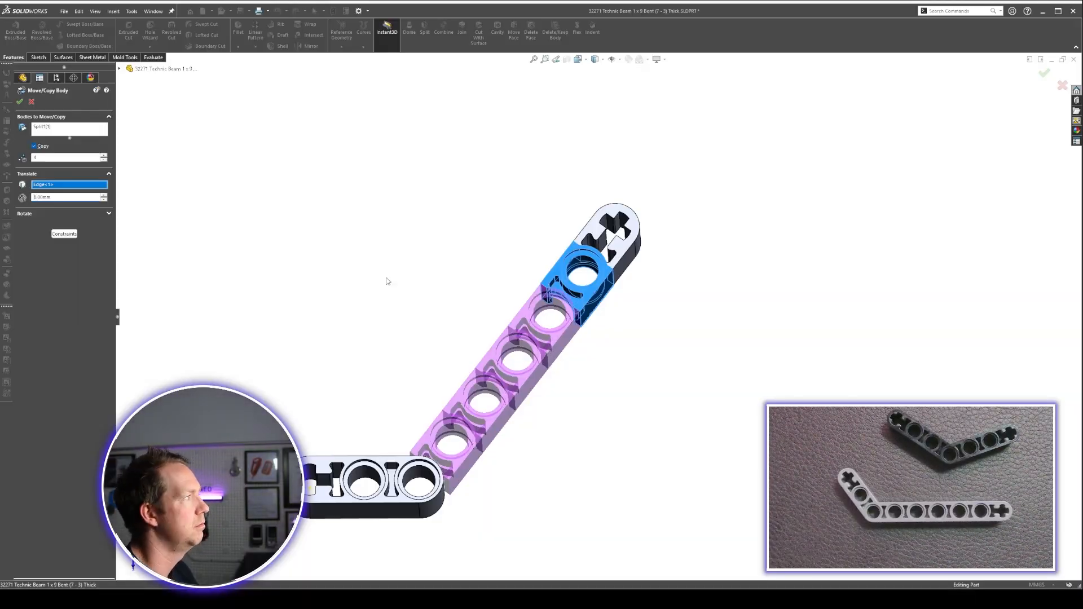
{"action": "left_click", "coordinate": [31, 102]}
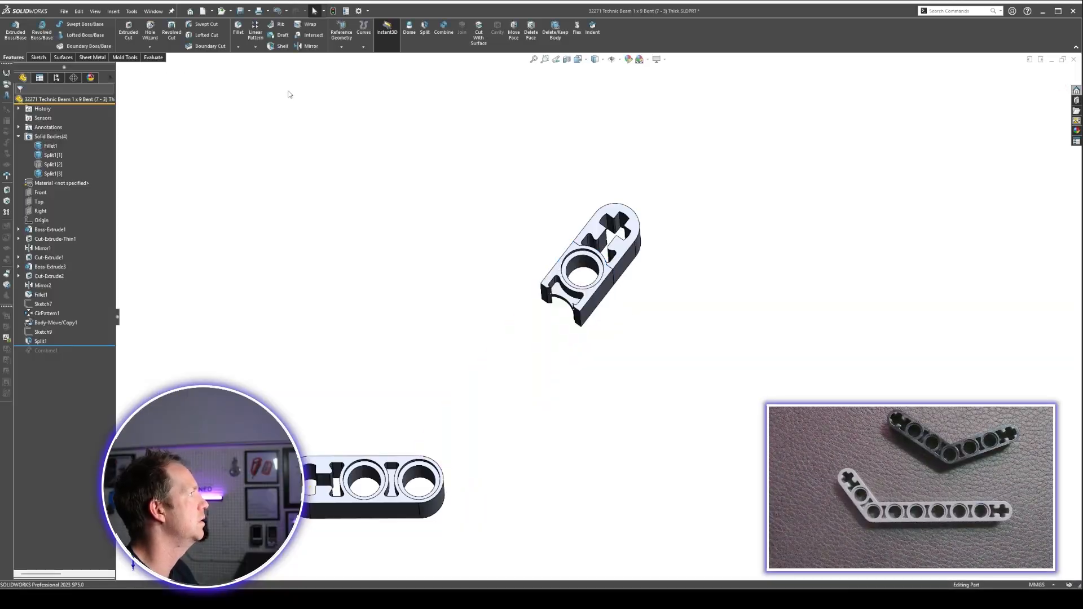
Start a linear pattern of the split-off middle section body, using the arm's long straight edge as its direction
{"action": "left_click", "coordinate": [255, 31]}
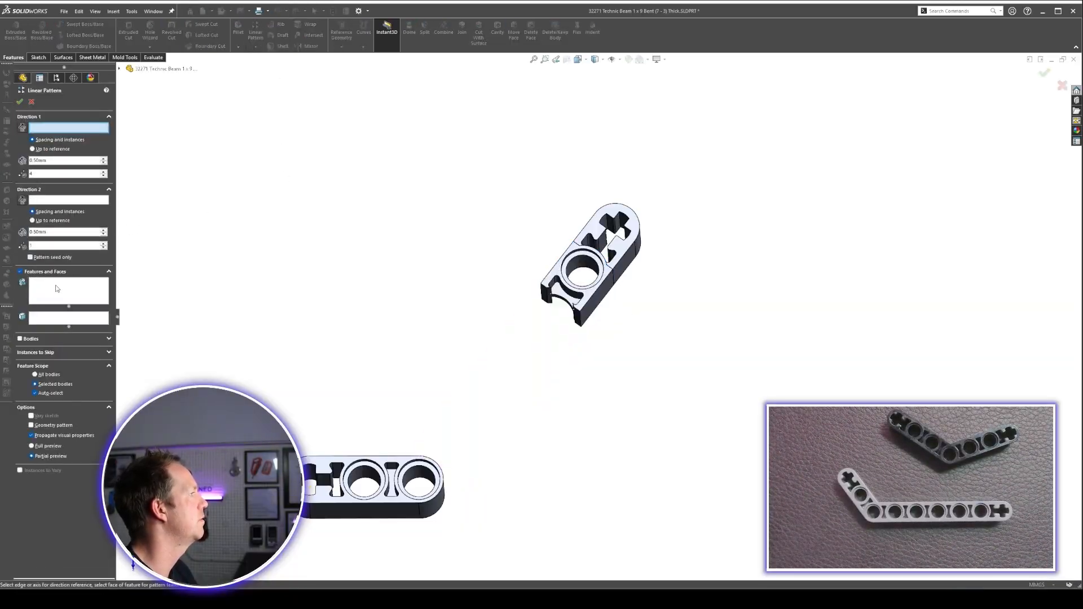
{"action": "left_click", "coordinate": [56, 289]}
{"action": "left_click", "coordinate": [28, 339]}
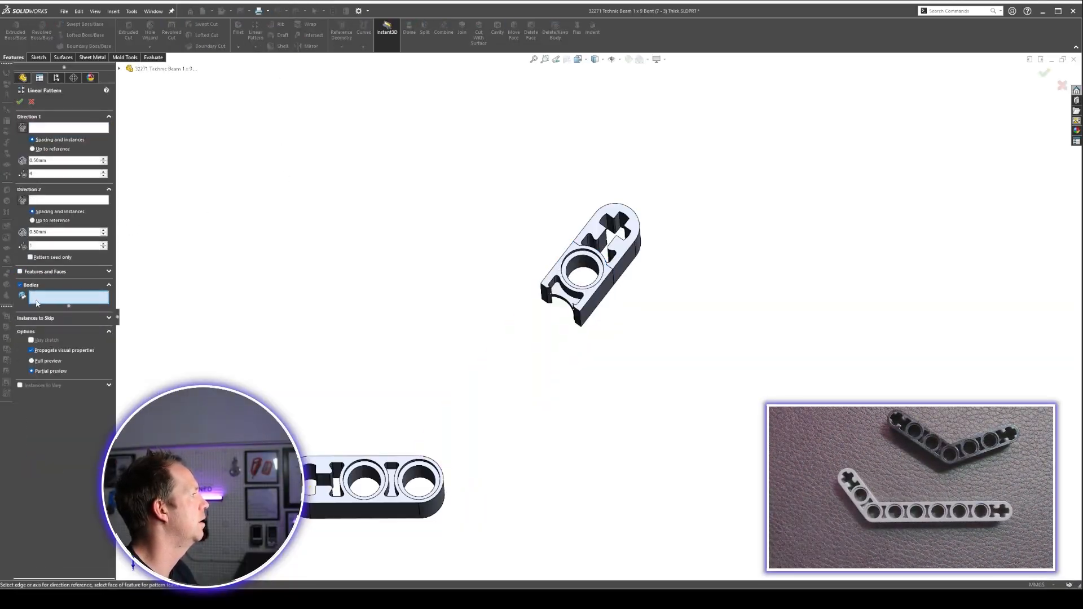
{"action": "left_click", "coordinate": [586, 287]}
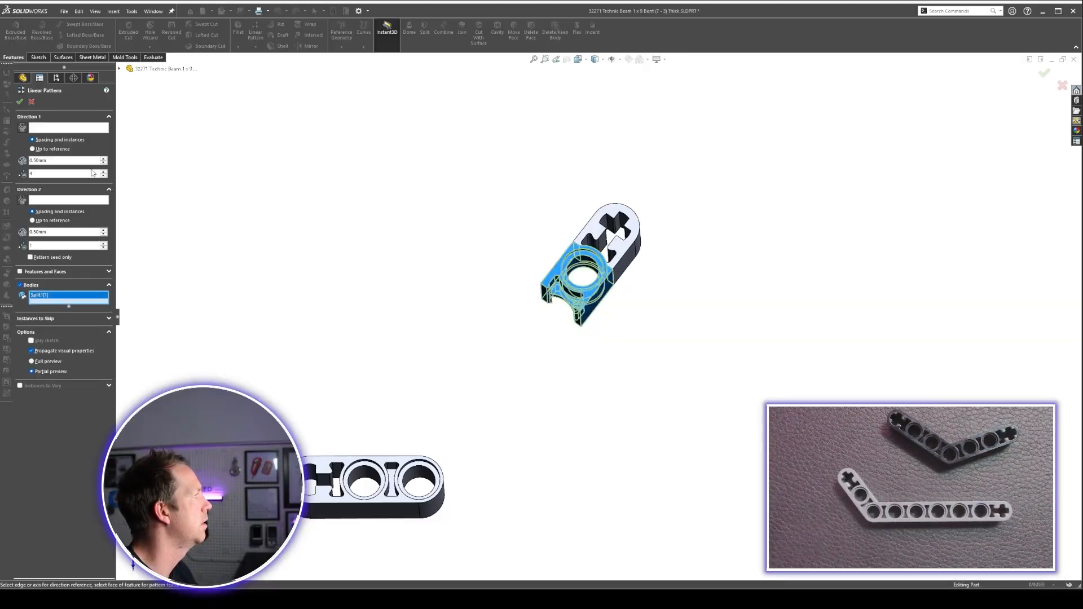
{"action": "left_click", "coordinate": [56, 129]}
{"action": "scroll", "coordinate": [625, 304], "scroll_direction": "down", "scroll_amount": 3}
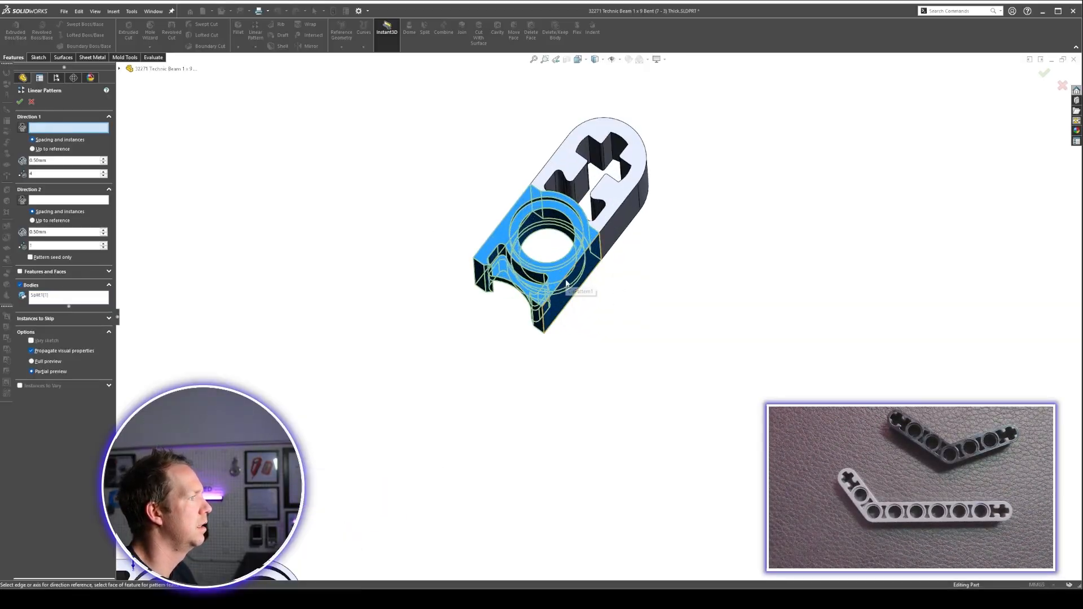
{"action": "left_click", "coordinate": [601, 228]}
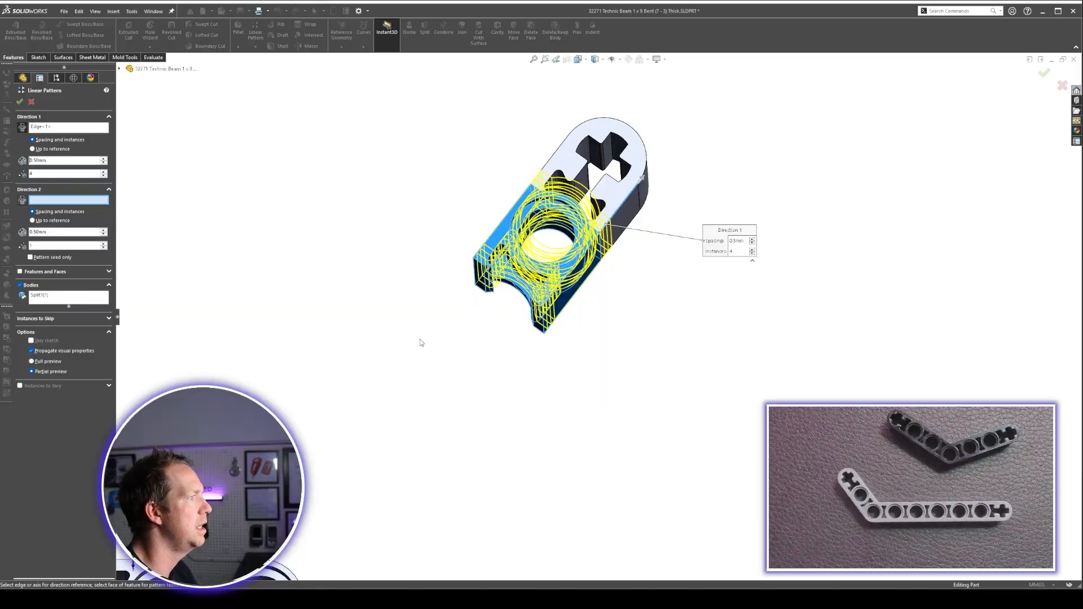
Reverse the pattern toward the other arm and create it with 8 mm spacing and 5 instances
{"action": "scroll", "coordinate": [598, 316], "scroll_direction": "up", "scroll_amount": 3}
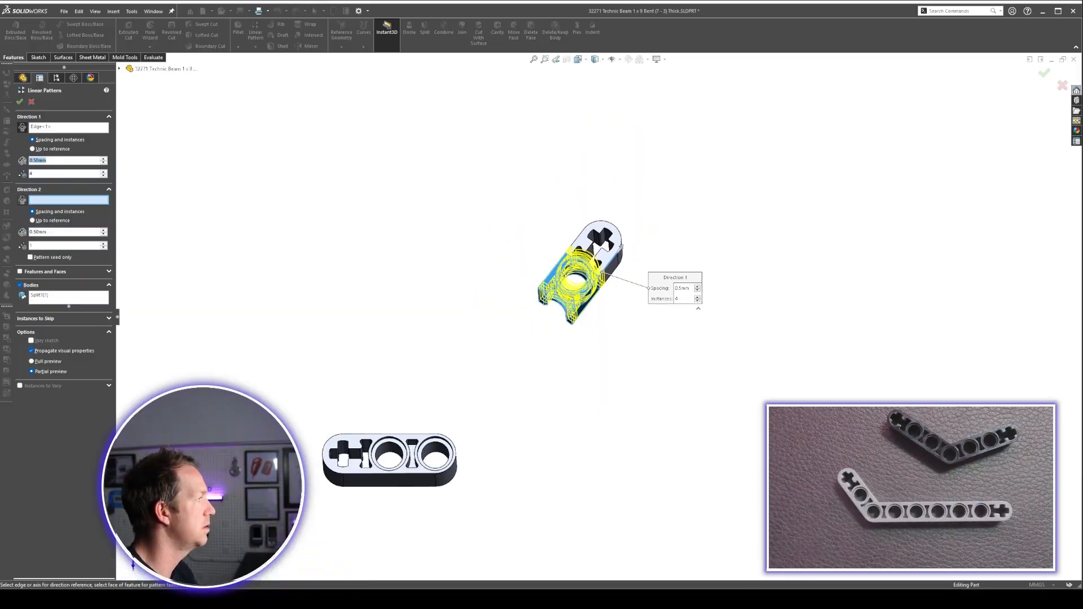
{"action": "type", "text": "8"}
{"action": "key", "text": "Return"}
{"action": "left_click", "coordinate": [24, 128]}
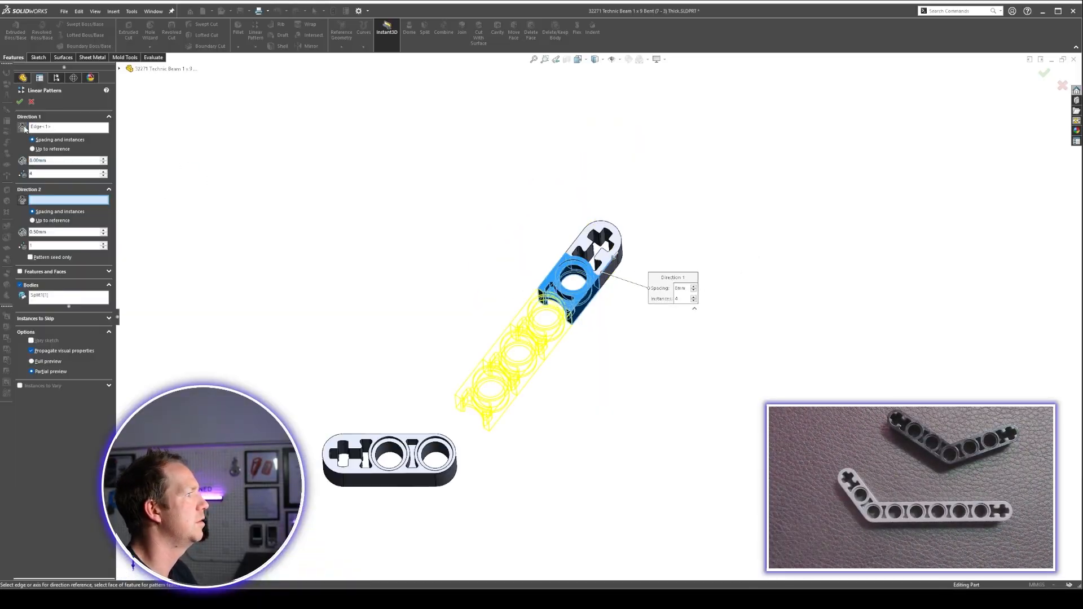
{"action": "left_click", "coordinate": [104, 172]}
{"action": "middle_click_drag", "start_coordinate": [550, 340], "coordinate": [485, 389]}
{"action": "middle_click_drag", "start_coordinate": [580, 388], "coordinate": [403, 251]}
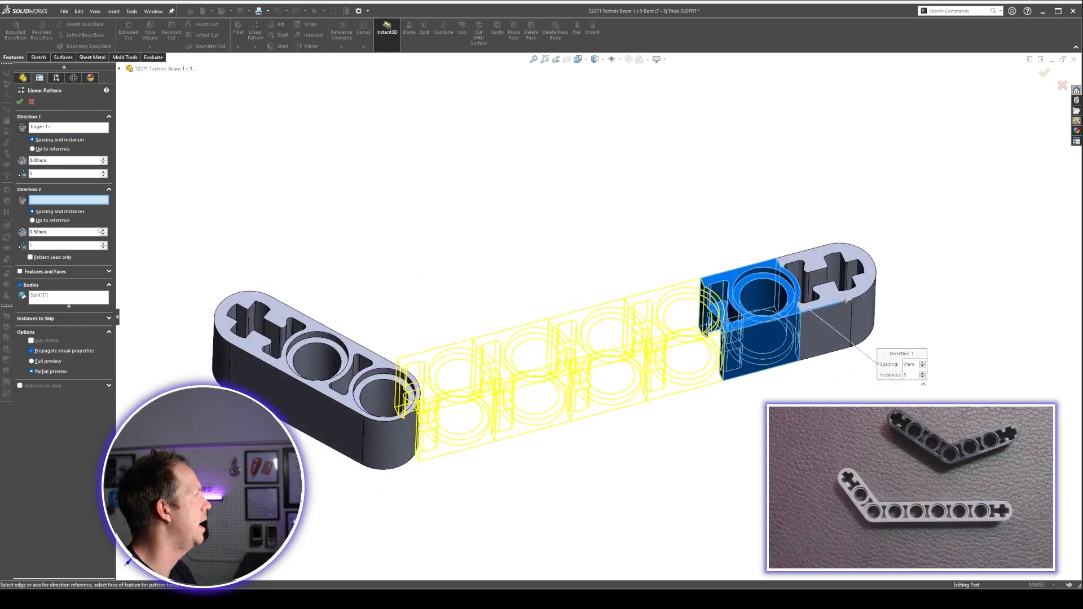
{"action": "left_click", "coordinate": [20, 102]}
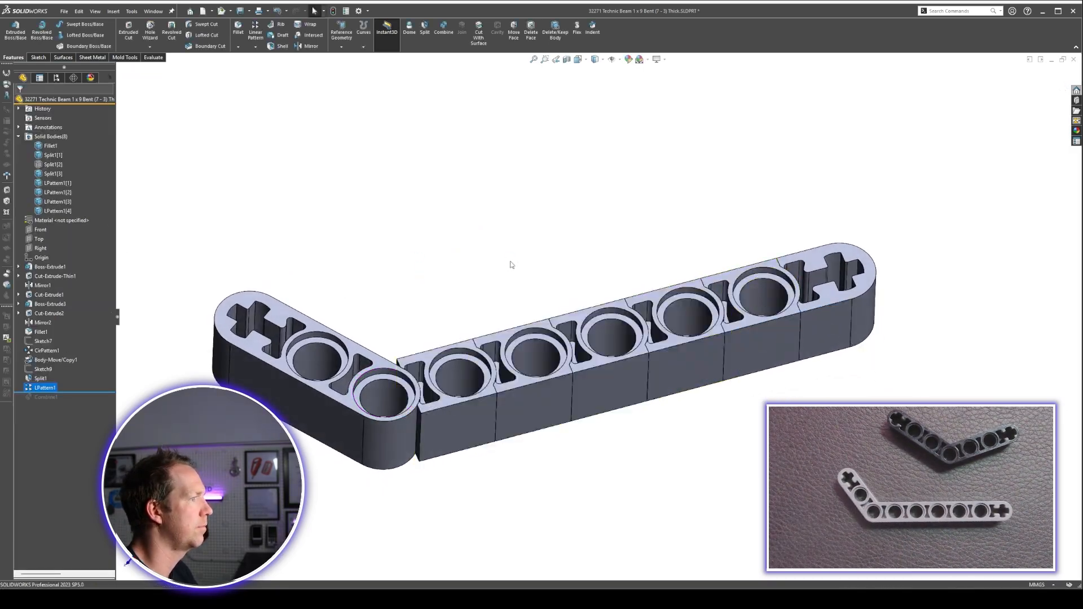
Combine the short arm, the four patterned sections, the original middle section and the cross-hole end into one body using Add
{"action": "middle_click_drag", "start_coordinate": [683, 273], "coordinate": [679, 379]}
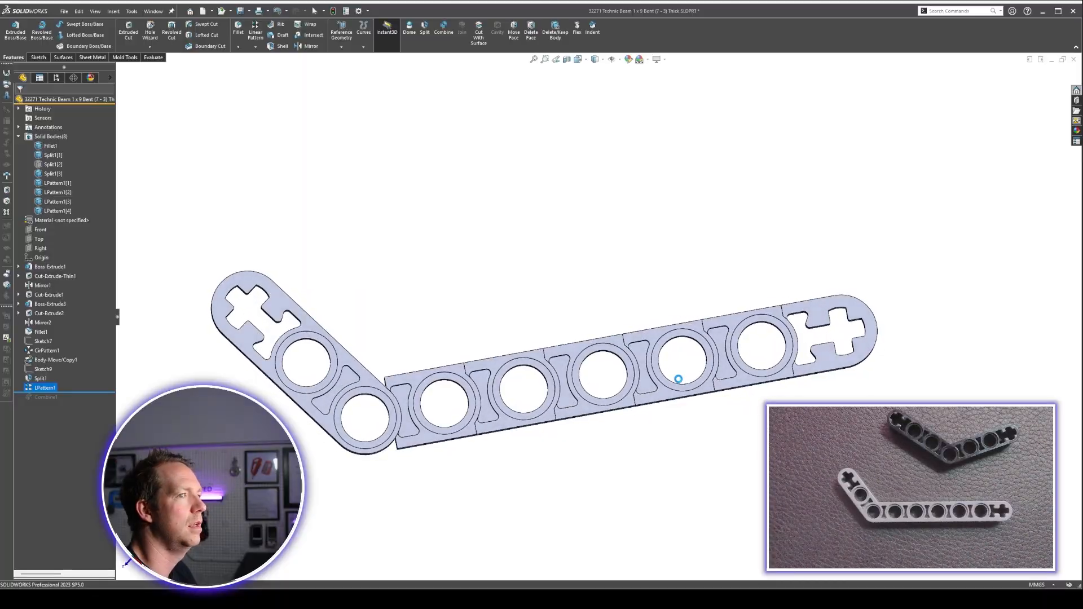
{"action": "middle_click_drag", "start_coordinate": [394, 389], "coordinate": [393, 337]}
{"action": "left_click", "coordinate": [405, 332]}
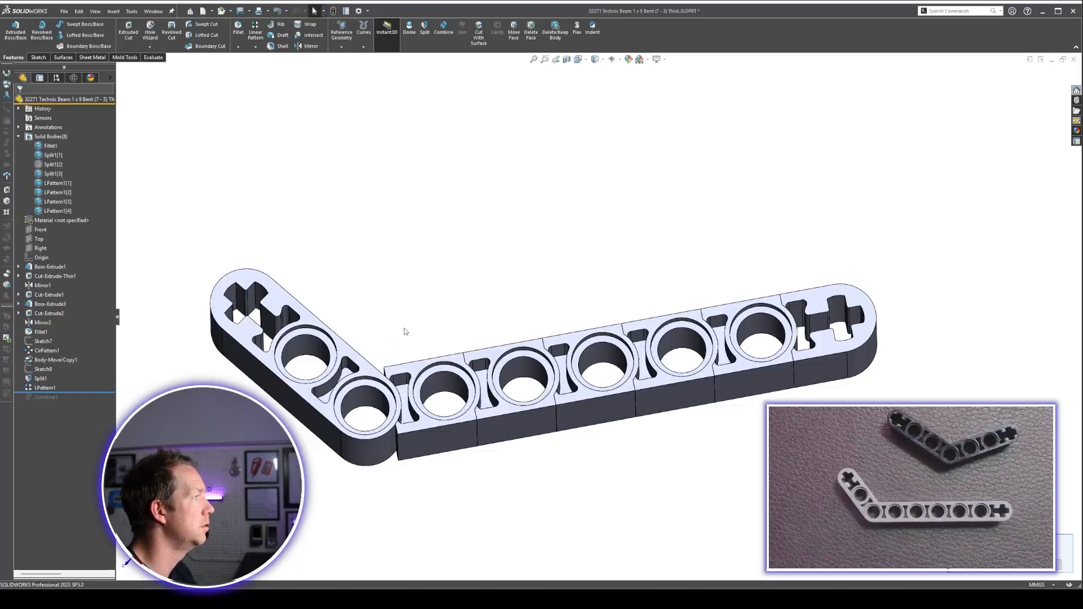
{"action": "key", "text": "z"}
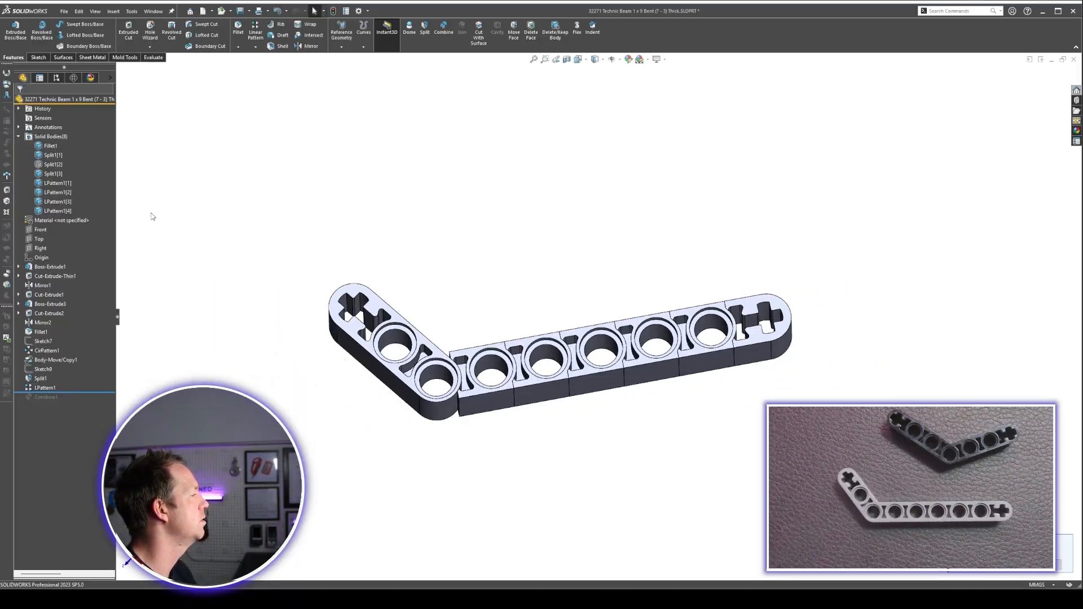
{"action": "left_click", "coordinate": [443, 28]}
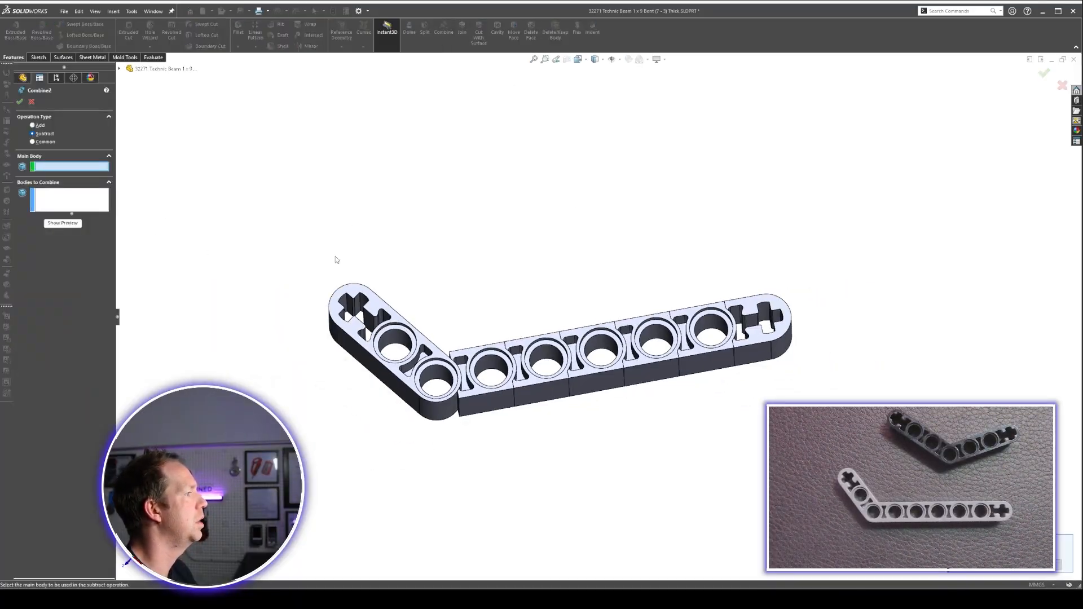
{"action": "left_click", "coordinate": [33, 126]}
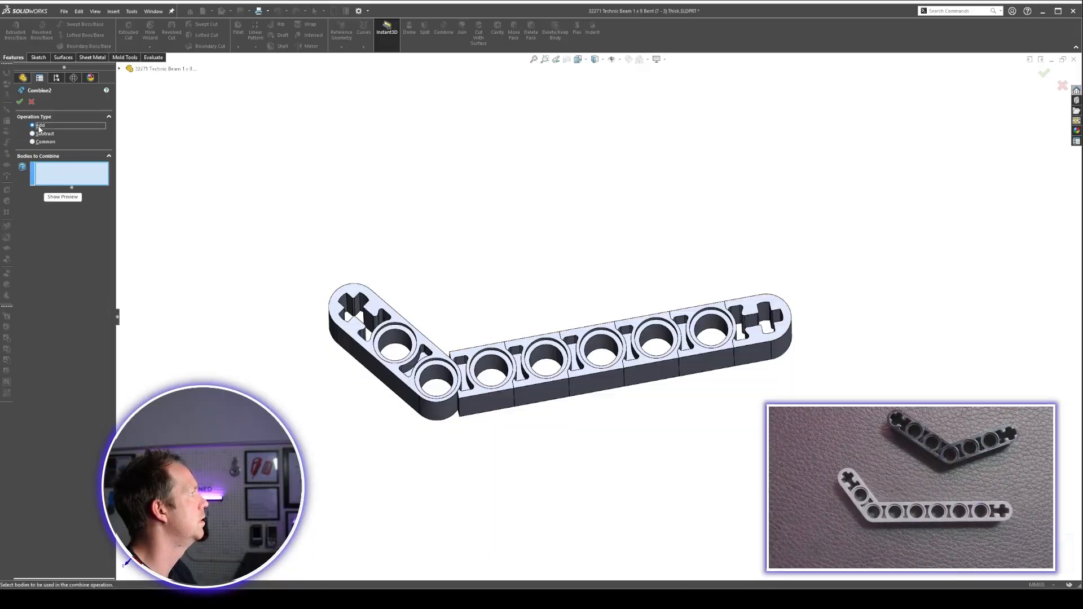
{"action": "left_click", "coordinate": [401, 394]}
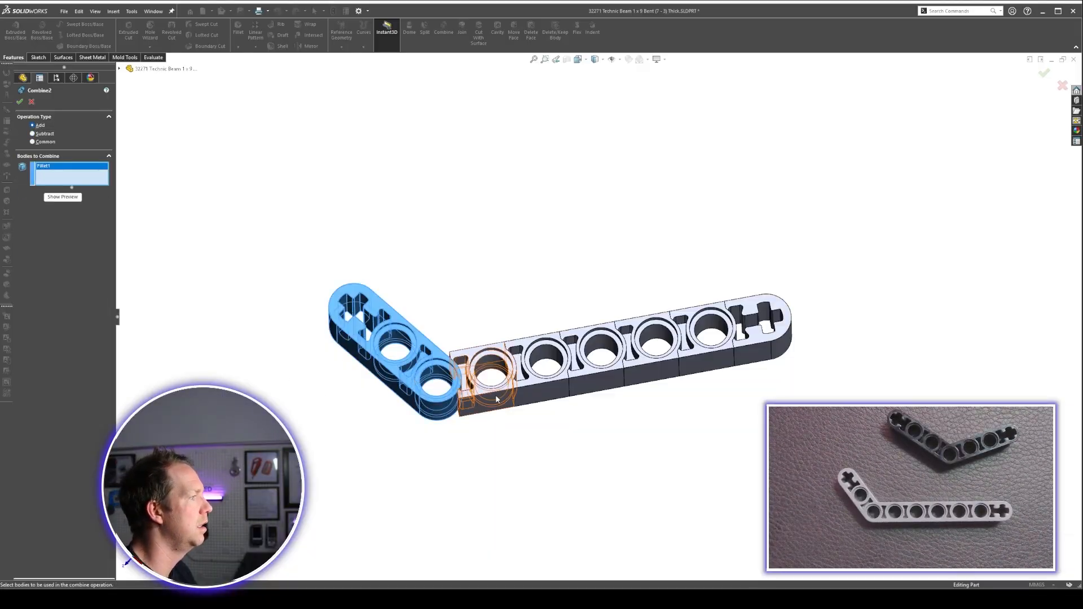
{"action": "left_click", "coordinate": [485, 385]}
{"action": "left_click", "coordinate": [541, 379]}
{"action": "left_click", "coordinate": [598, 373]}
{"action": "left_click", "coordinate": [652, 367]}
{"action": "left_click", "coordinate": [722, 360]}
{"action": "left_click", "coordinate": [751, 351]}
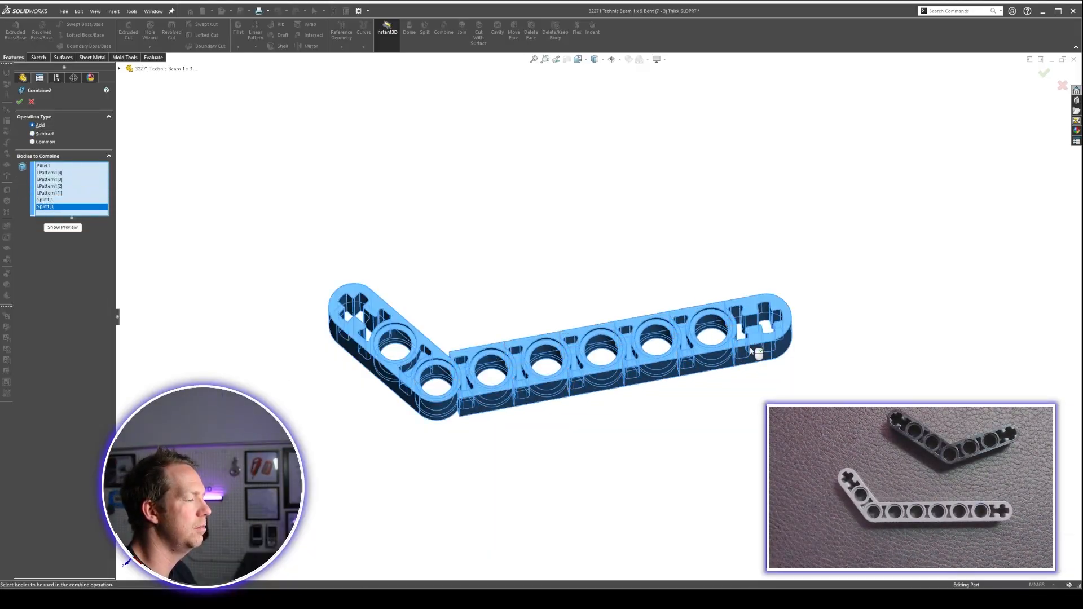
{"action": "key", "text": "Return"}
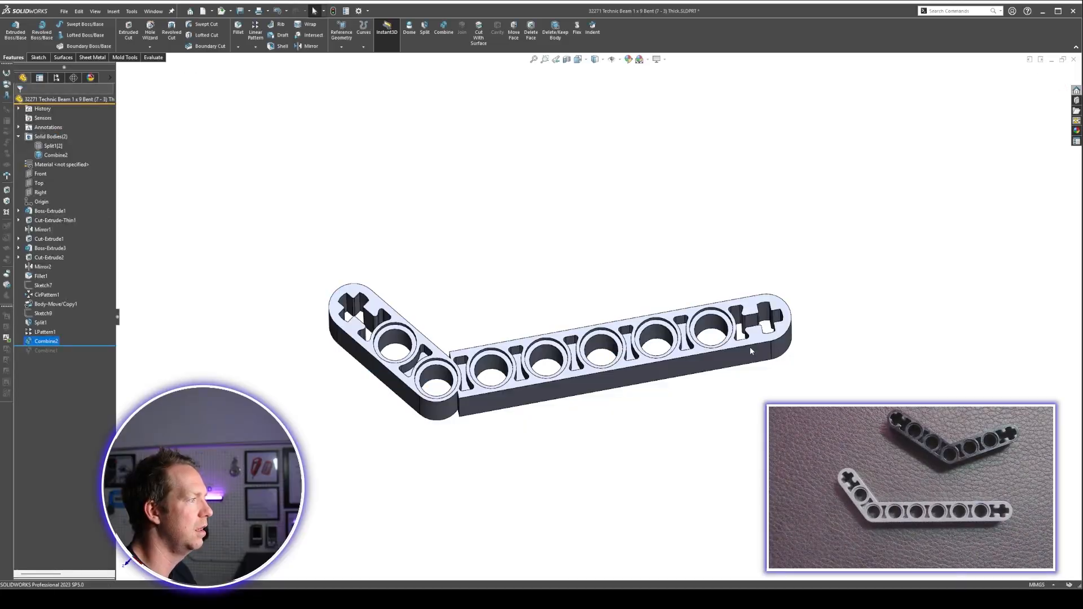
Remove the narrow end face at the outer side of the bend with Delete Face, using Delete and Patch
{"action": "scroll", "coordinate": [462, 392], "scroll_direction": "down", "scroll_amount": 5}
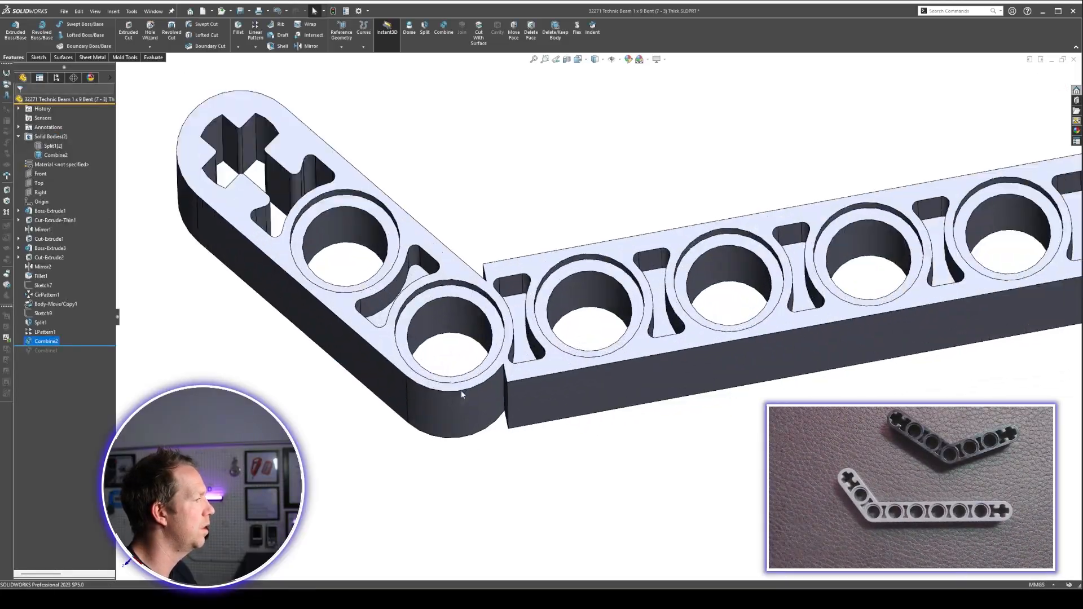
{"action": "middle_click_drag", "start_coordinate": [462, 391], "coordinate": [510, 370]}
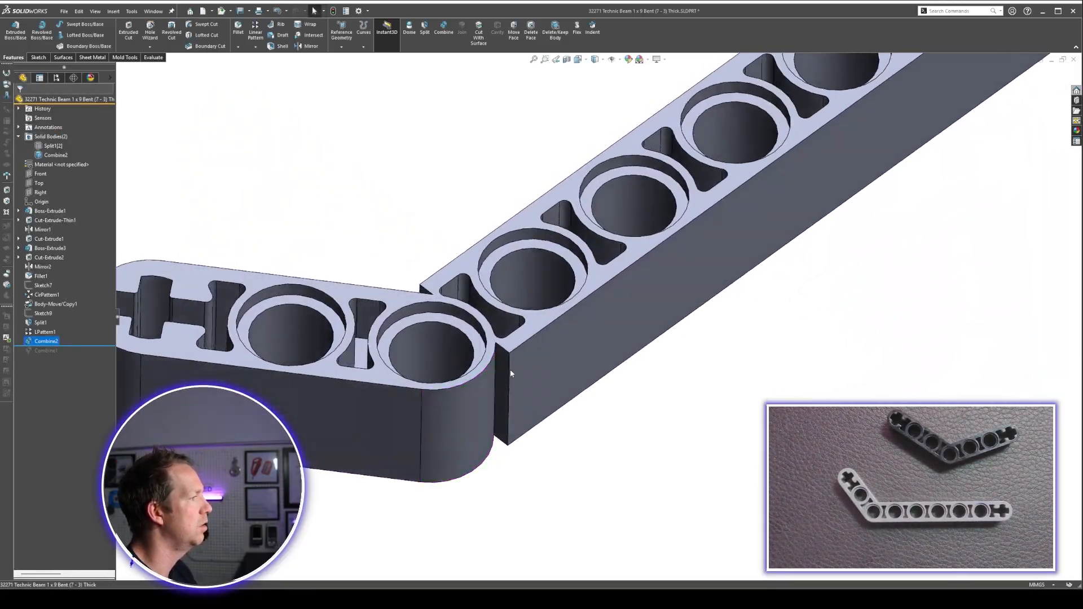
{"action": "left_click", "coordinate": [502, 412]}
{"action": "left_click", "coordinate": [481, 119]}
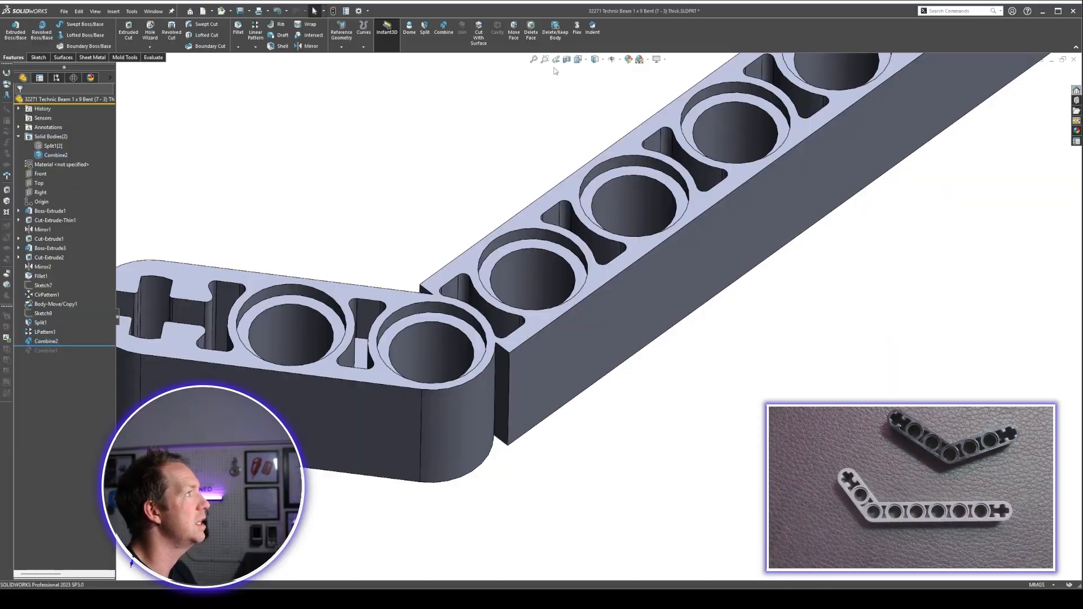
{"action": "left_click", "coordinate": [531, 29]}
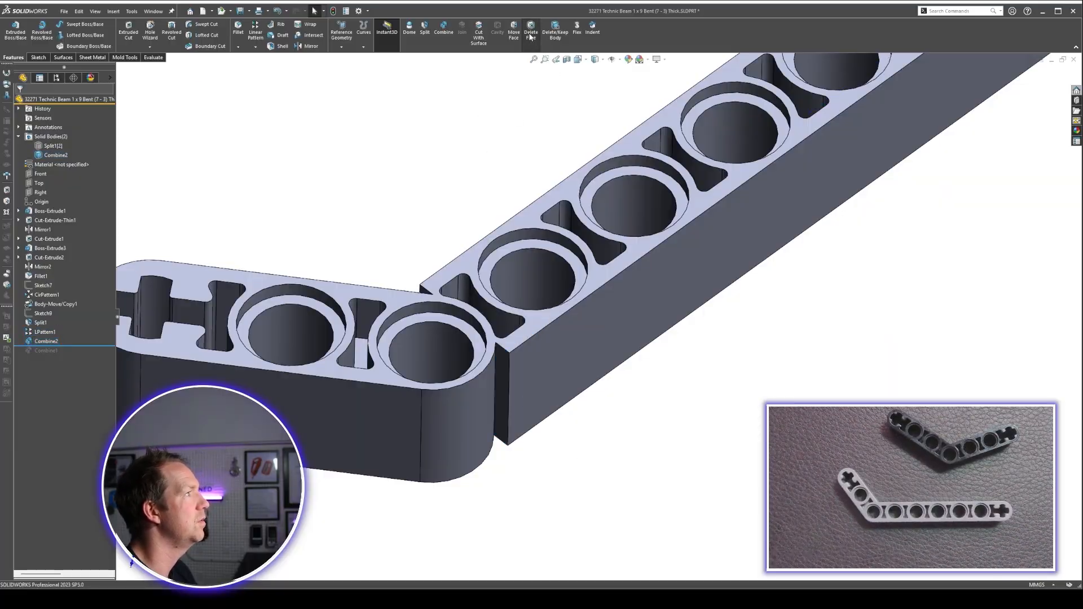
{"action": "left_click", "coordinate": [505, 355]}
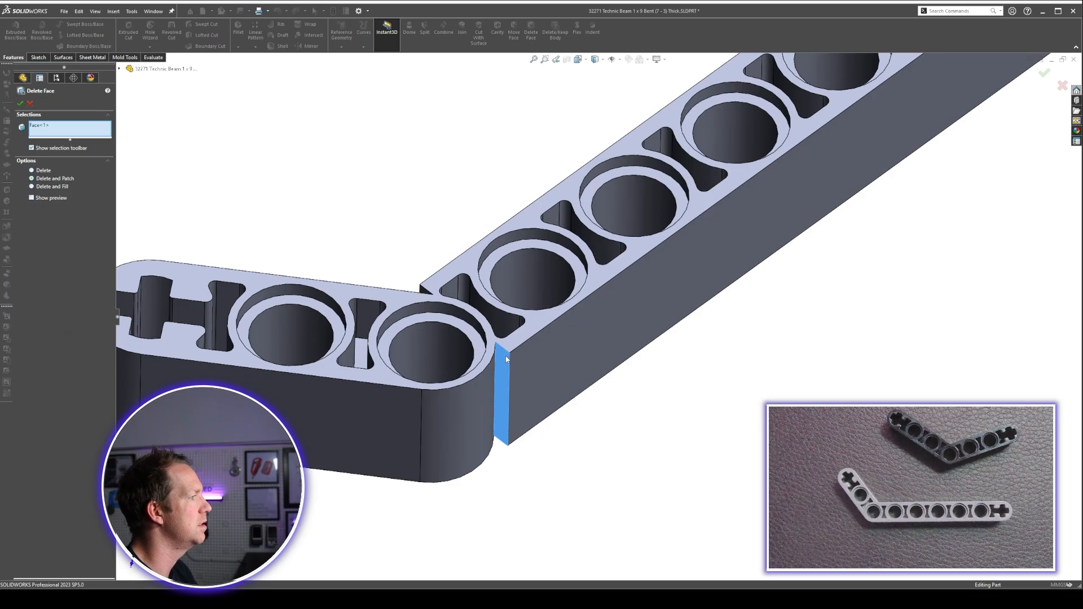
{"action": "key", "text": "Return"}
Edit the Delete Face feature to also remove the small leftover face at the inner corner of the bend
{"action": "left_click", "coordinate": [48, 351]}
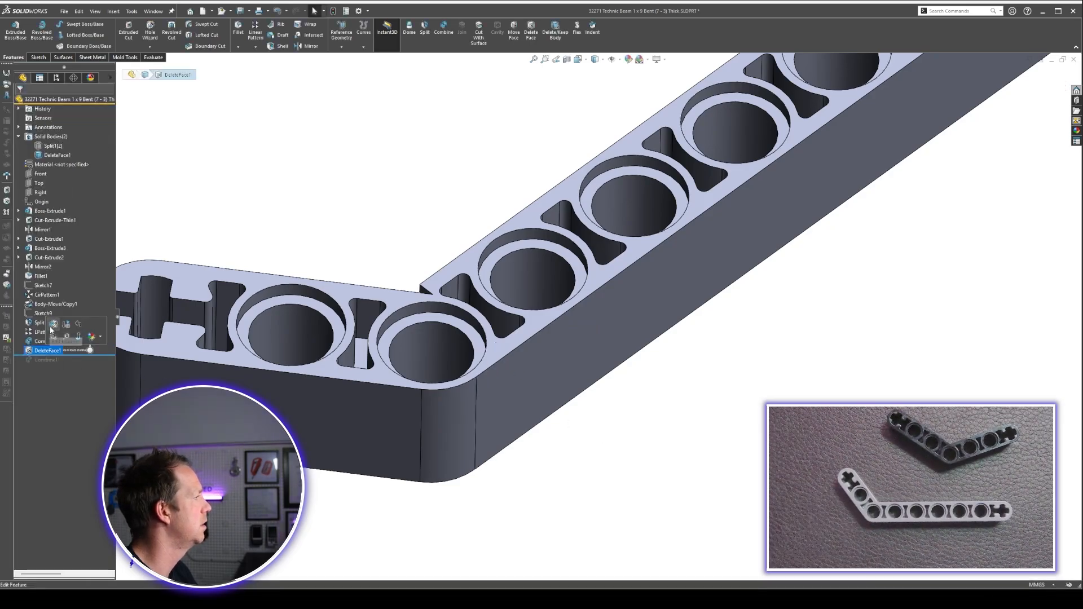
{"action": "left_click", "coordinate": [52, 328]}
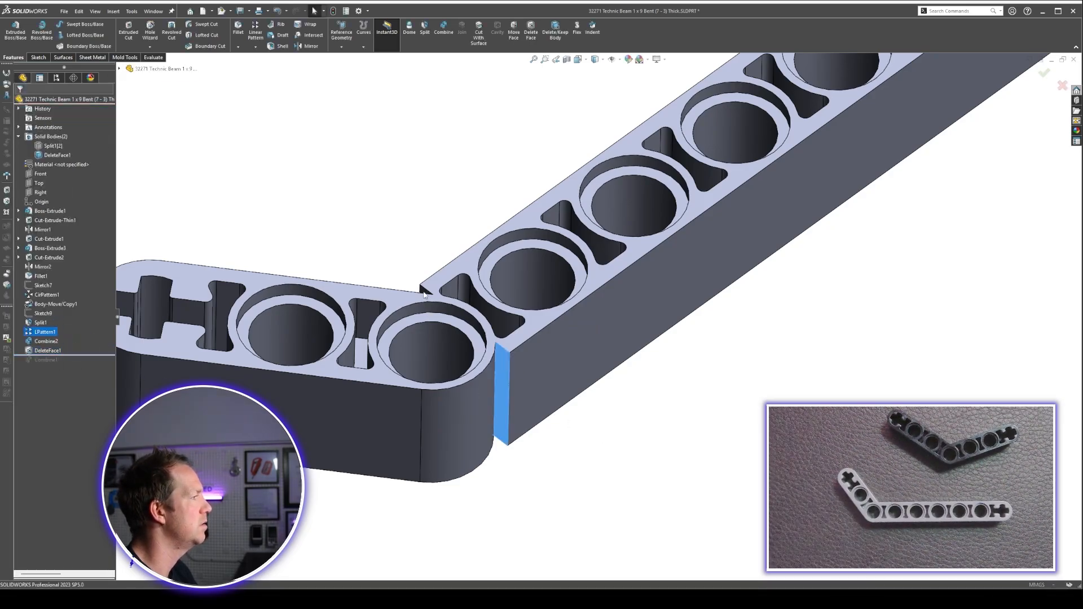
{"action": "key", "text": "Return"}
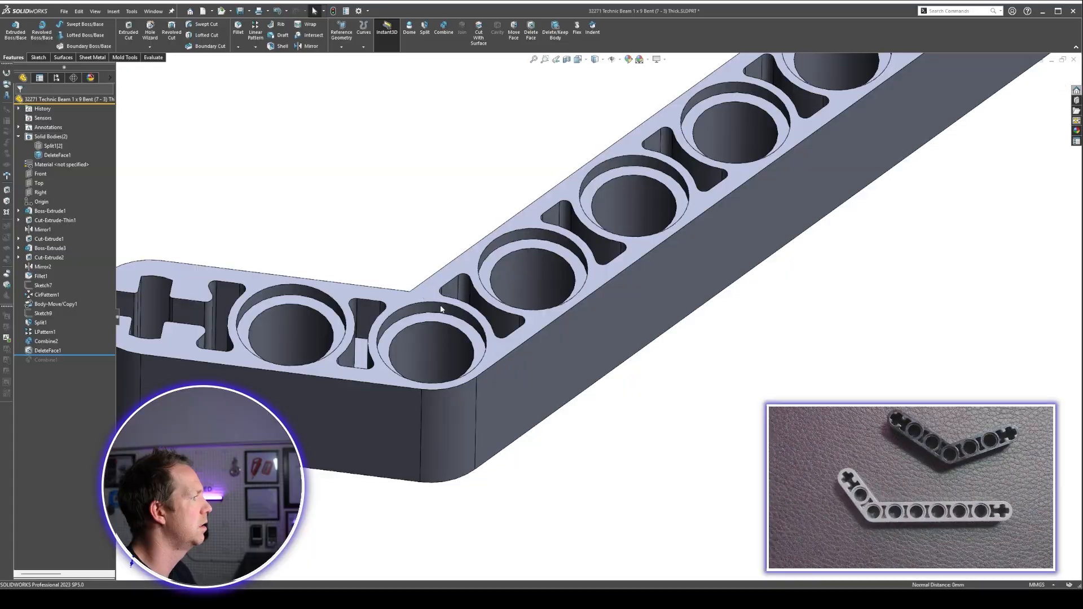
Roll forward and delete the leftover Combine1 feature, and use Delete/Keep Body with Keep Bodies to retain only the complete bent beam body
{"action": "scroll", "coordinate": [714, 291], "scroll_direction": "down", "scroll_amount": 4}
{"action": "middle_click_drag", "start_coordinate": [692, 283], "coordinate": [647, 376]}
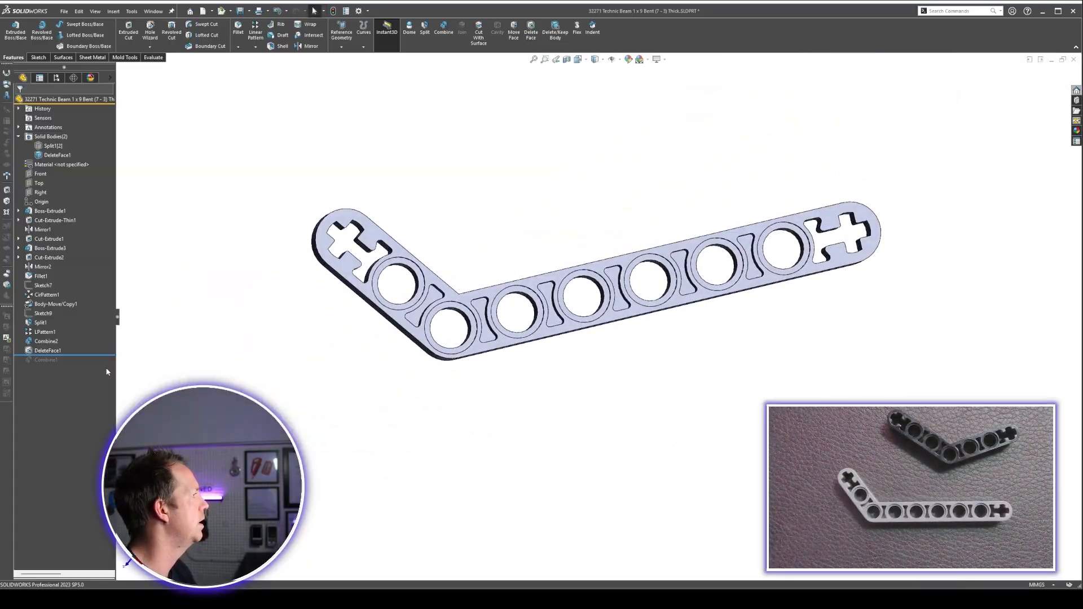
{"action": "left_click_drag", "start_coordinate": [84, 355], "coordinate": [79, 360]}
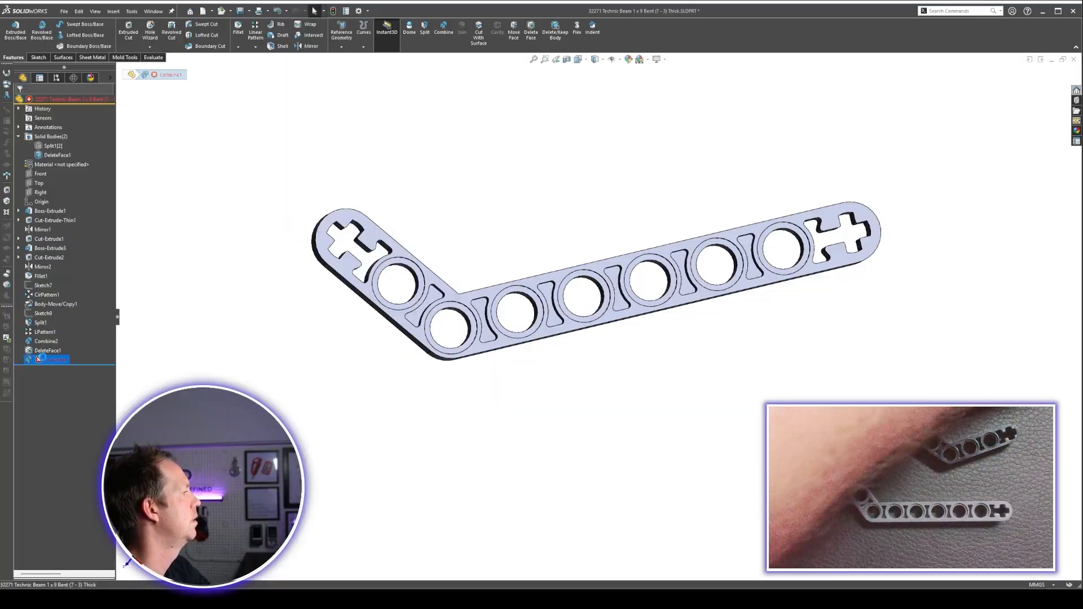
{"action": "left_click", "coordinate": [56, 155]}
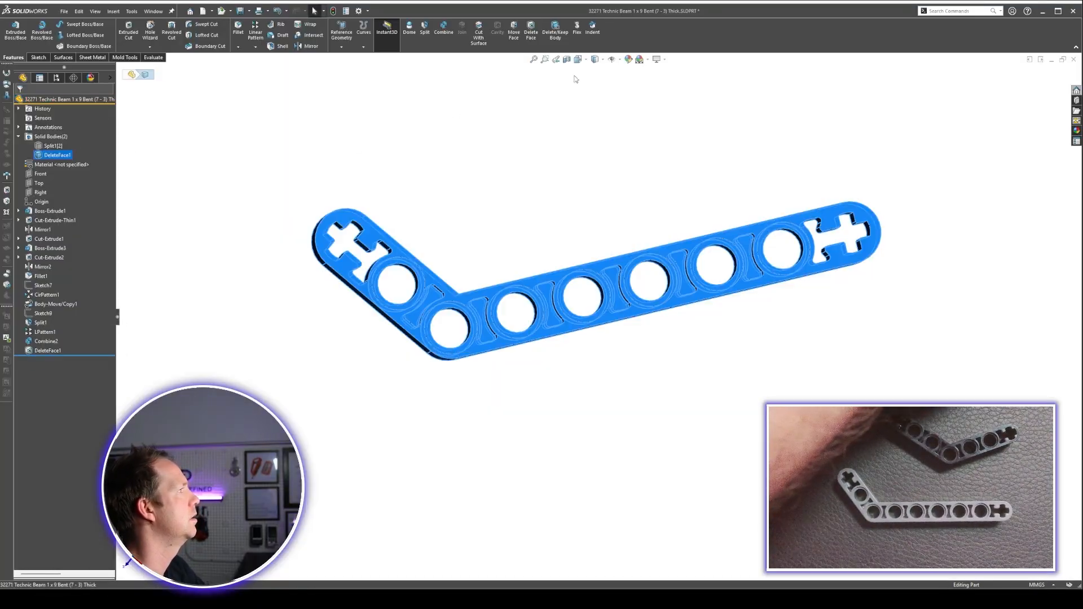
{"action": "key", "text": "Delete"}
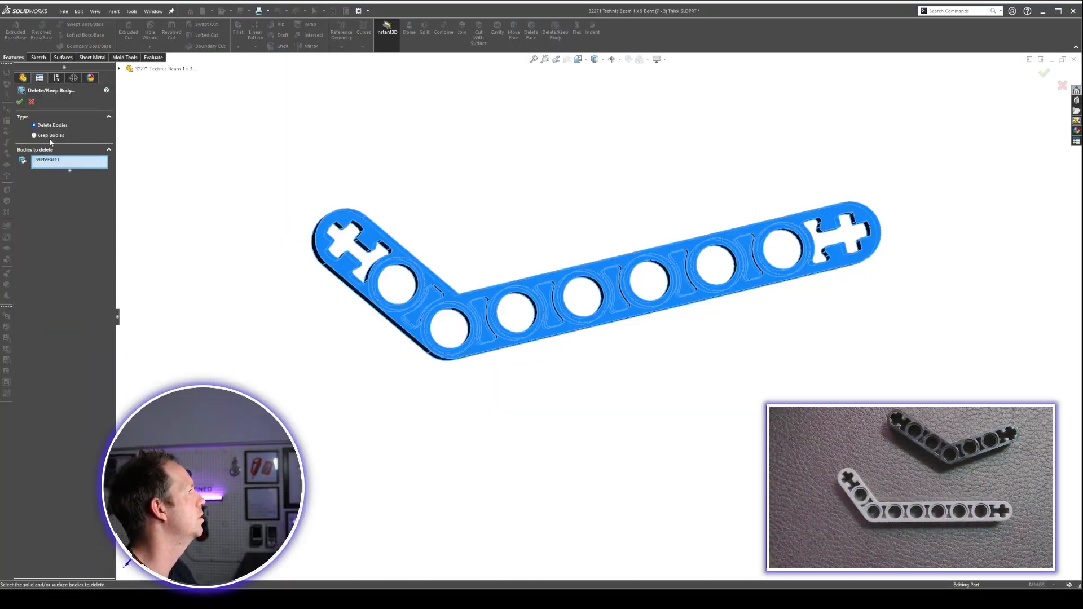
{"action": "key", "text": "Return"}
{"action": "middle_click_drag", "start_coordinate": [542, 143], "coordinate": [720, 254]}
{"action": "scroll", "coordinate": [721, 255], "scroll_direction": "down", "scroll_amount": 3}
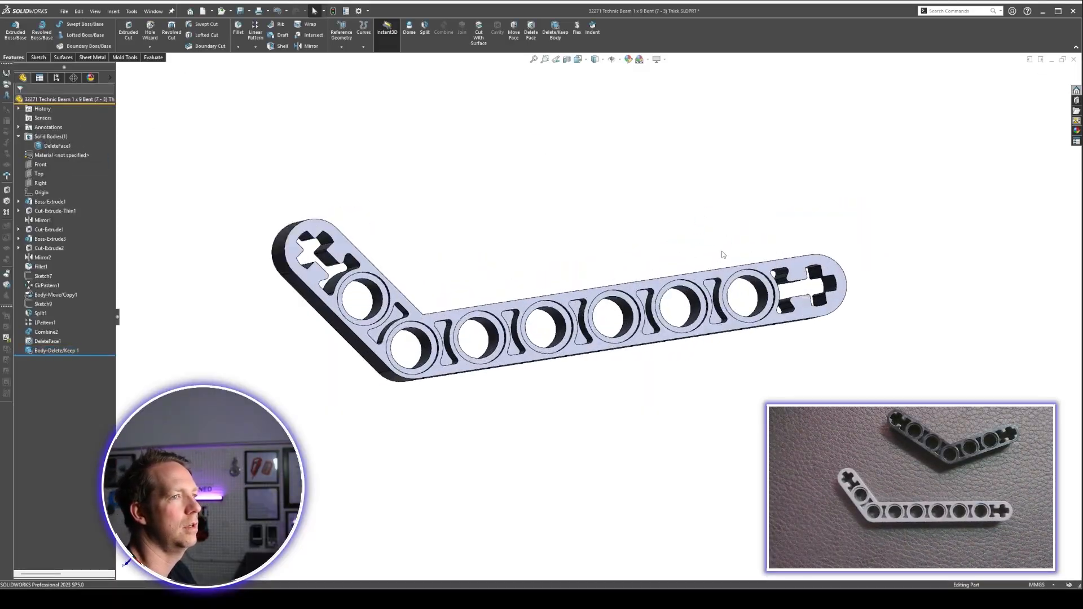
{"action": "scroll", "coordinate": [703, 275], "scroll_direction": "up", "scroll_amount": 1}
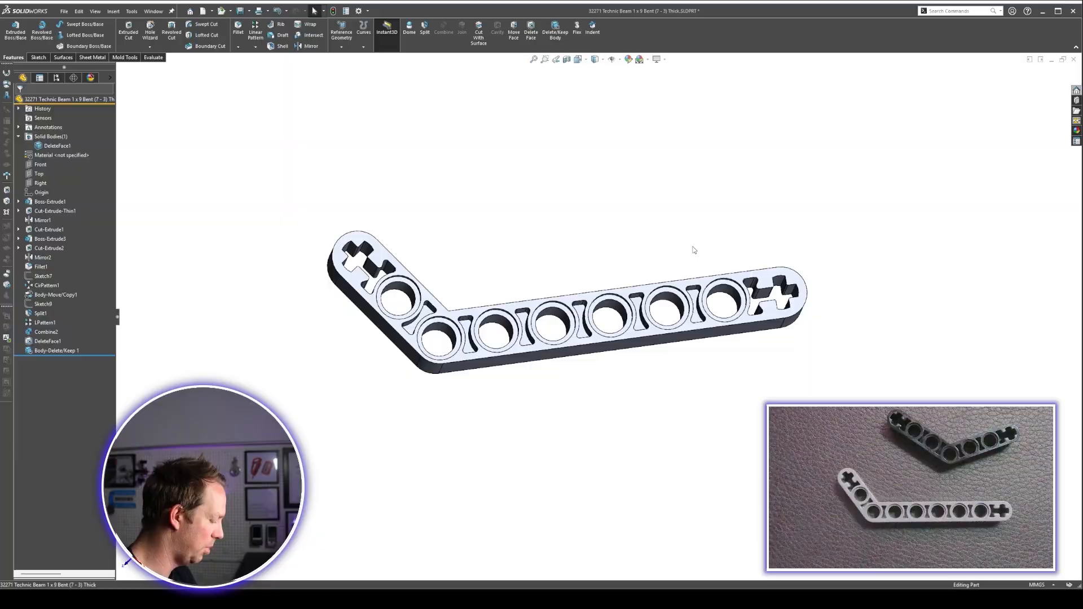